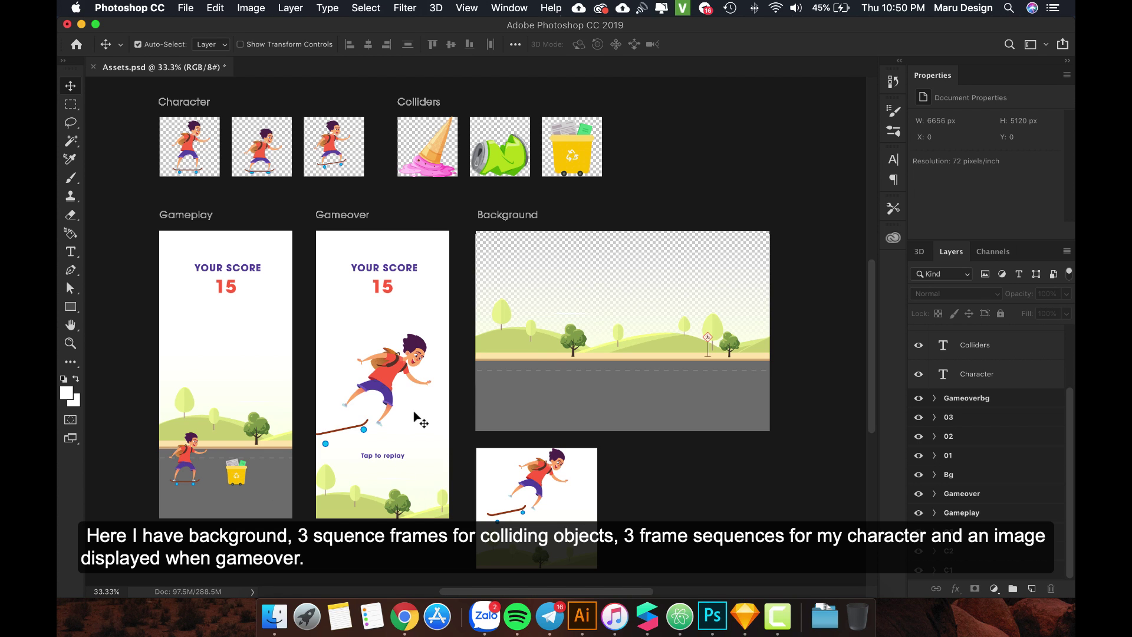
Switch from Photoshop to the Tutorial folder in Finder and preview the character frames 01.png, 02.png and 03.png
left_click(81, 24)
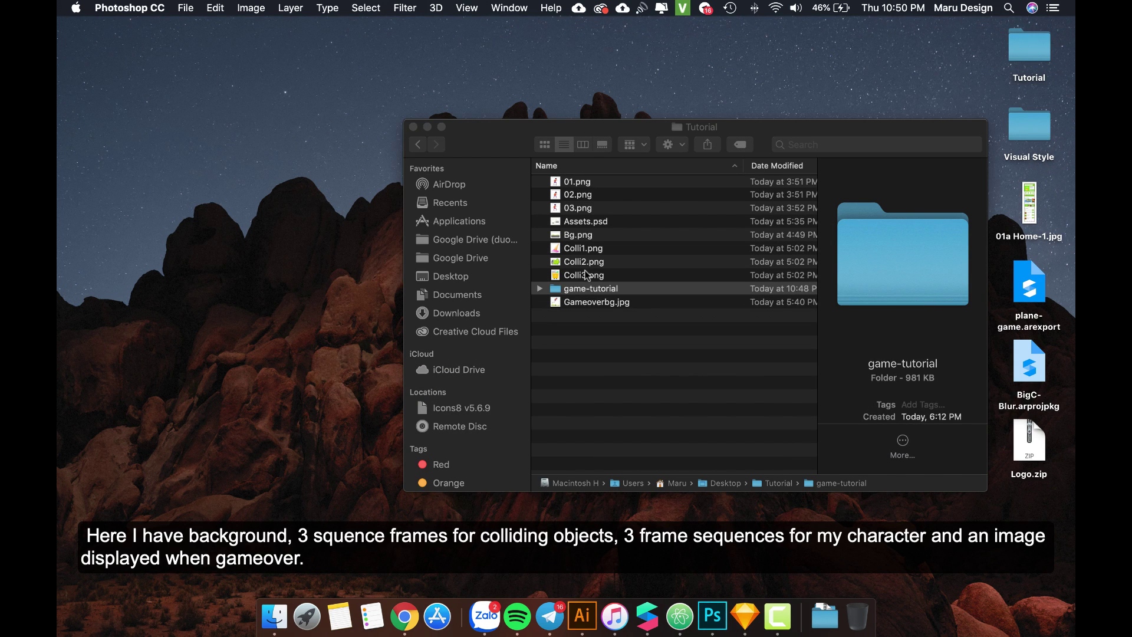
left_click(587, 274)
left_click(575, 182)
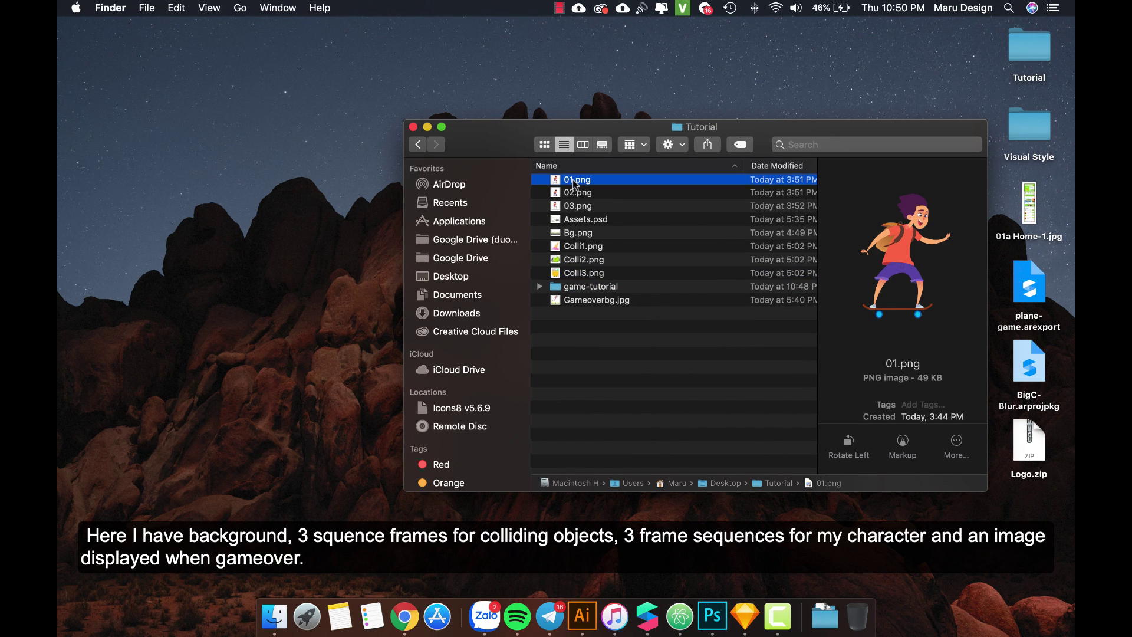
key("Down")
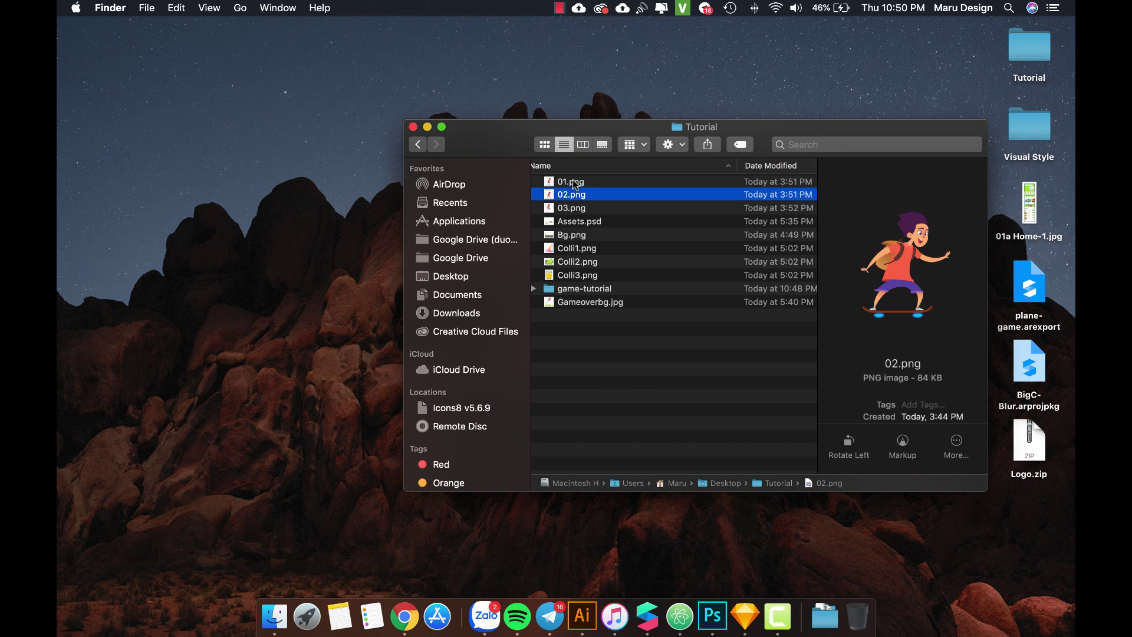
left_click_drag(632, 142, 470, 123)
key("Down")
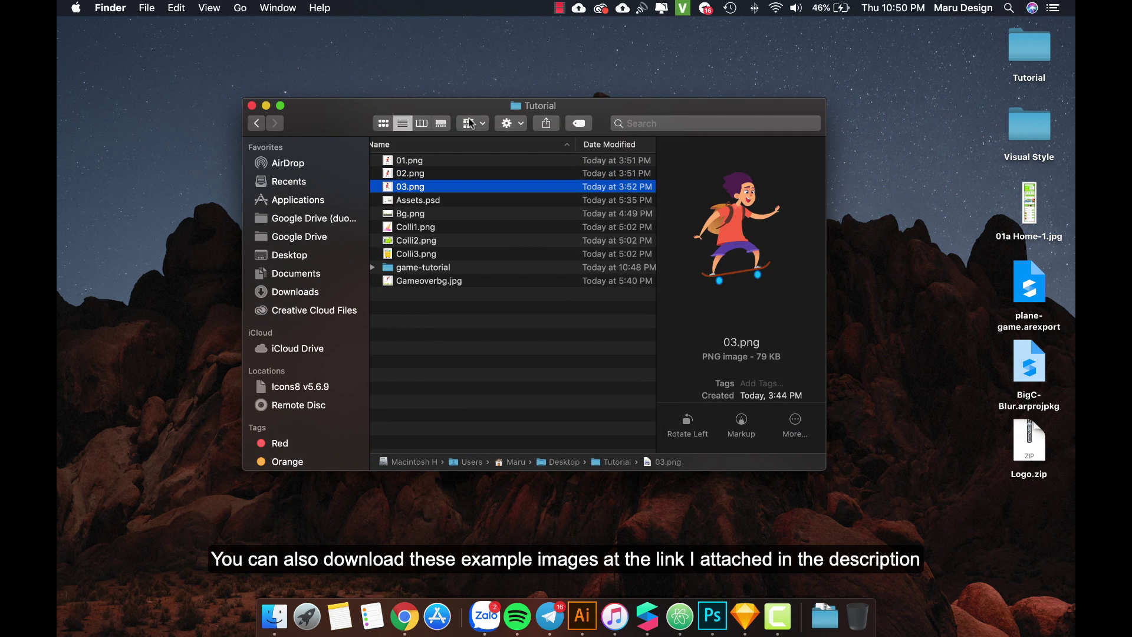
key("Up")
key("Up")
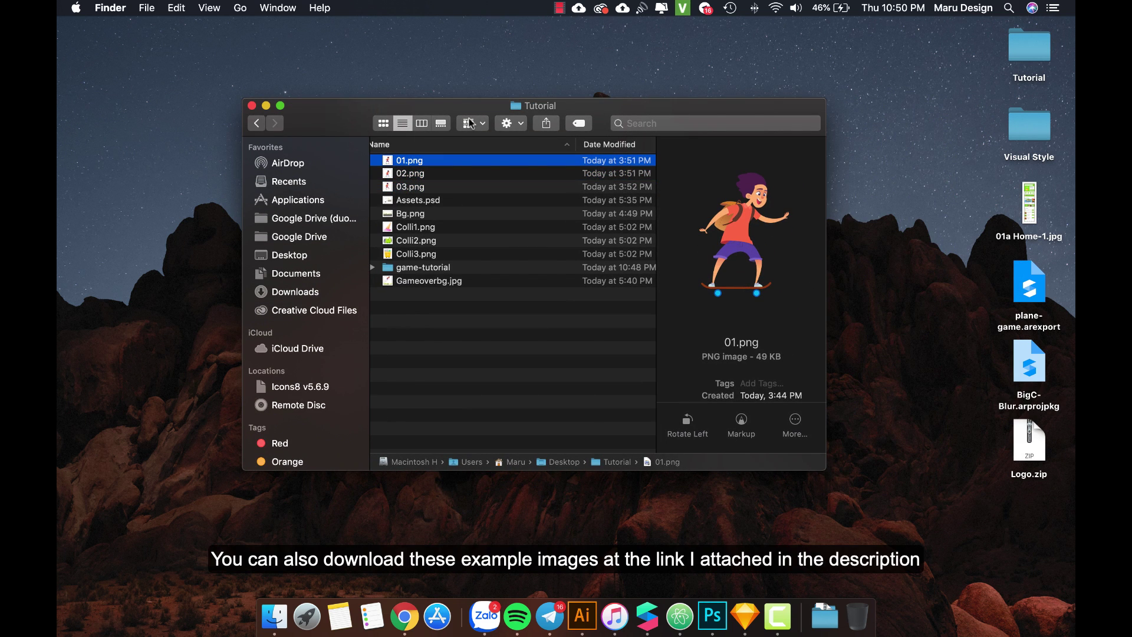
key("Down")
key("Down")
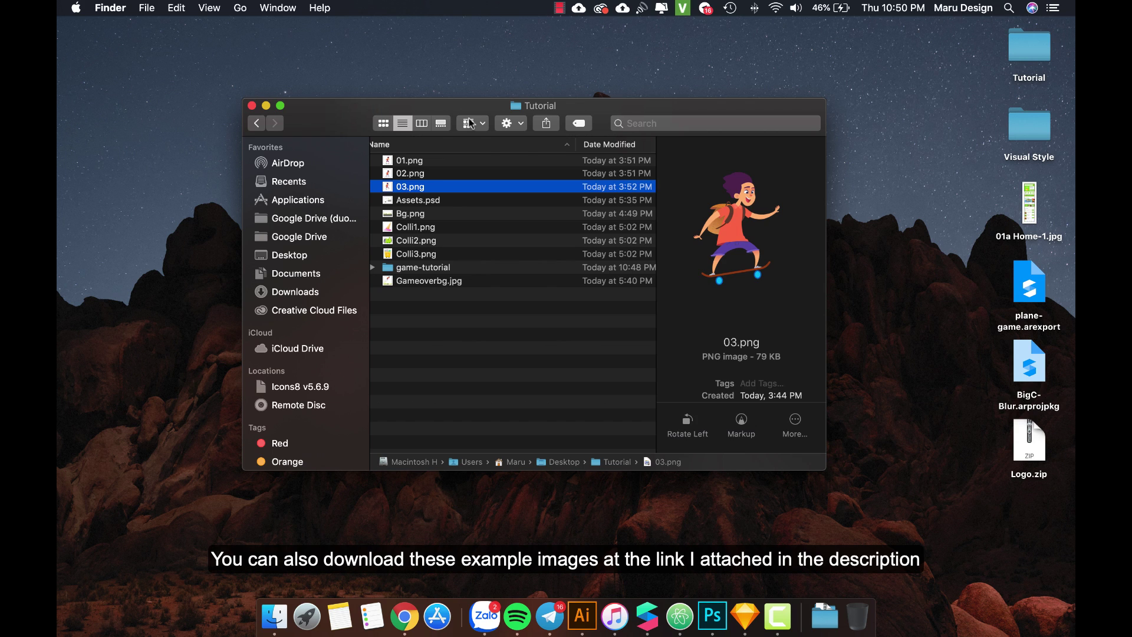
Preview the background image Bg.png and the collider images in the Tutorial folder
key("Down")
key("Down")
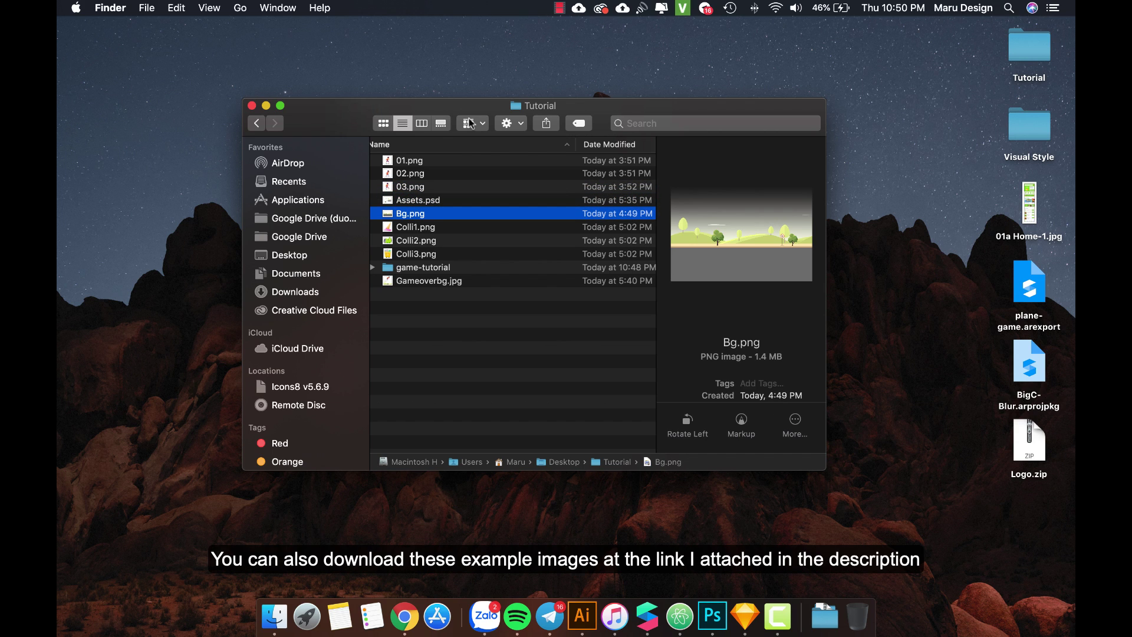
key("Down")
key("Down")
key("Down")
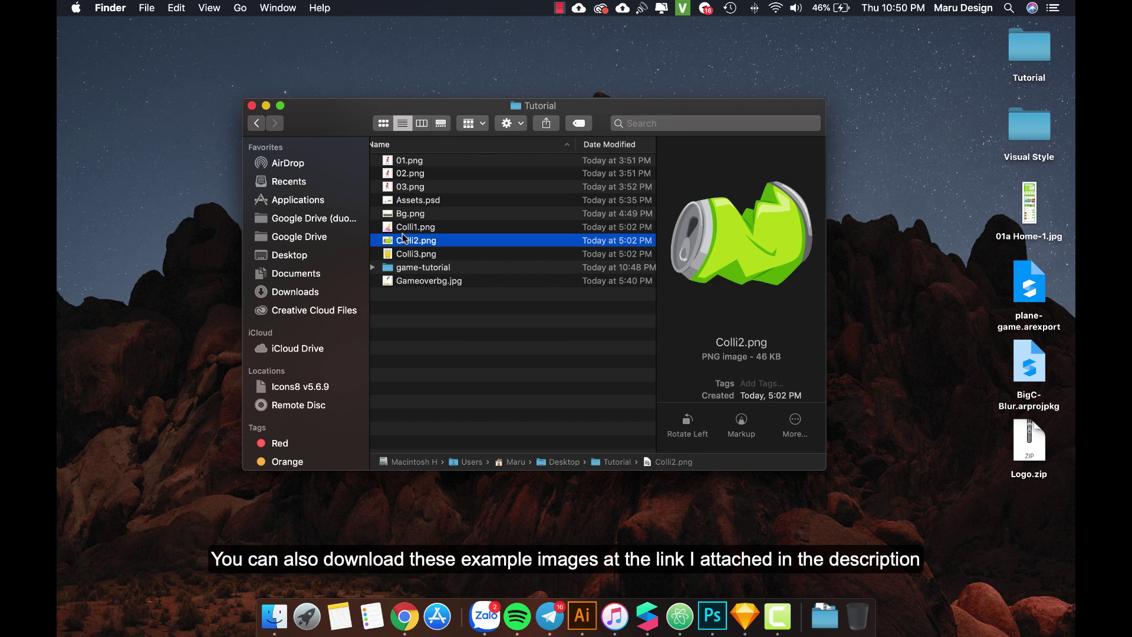
left_click(407, 287)
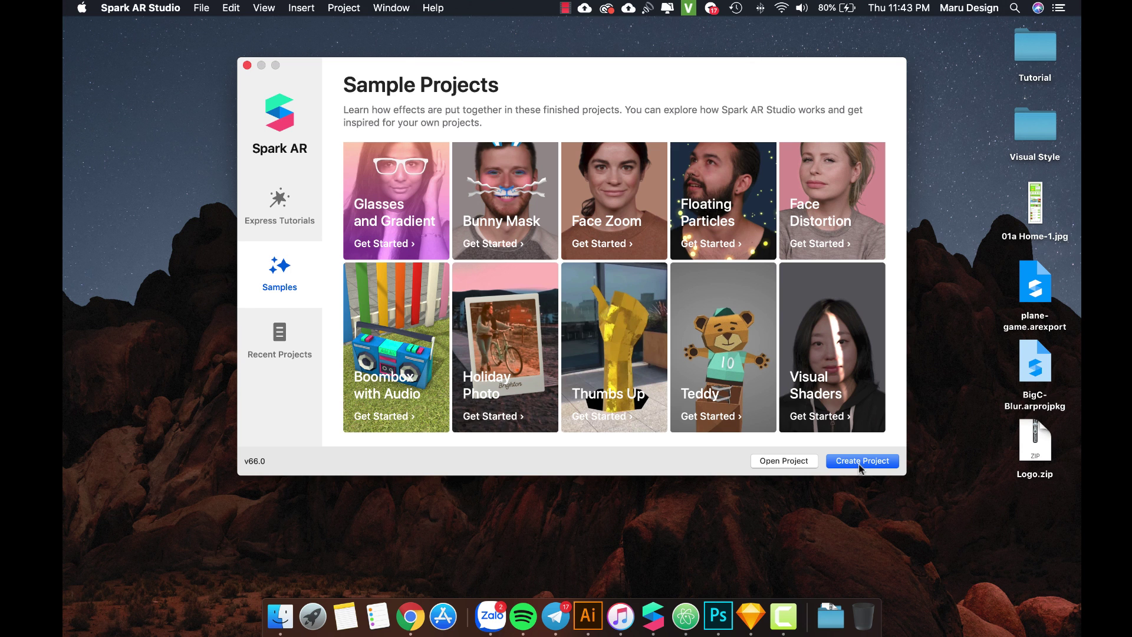
Create a new project in Spark AR Studio and add a Face Tracker to the scene
left_click(865, 462)
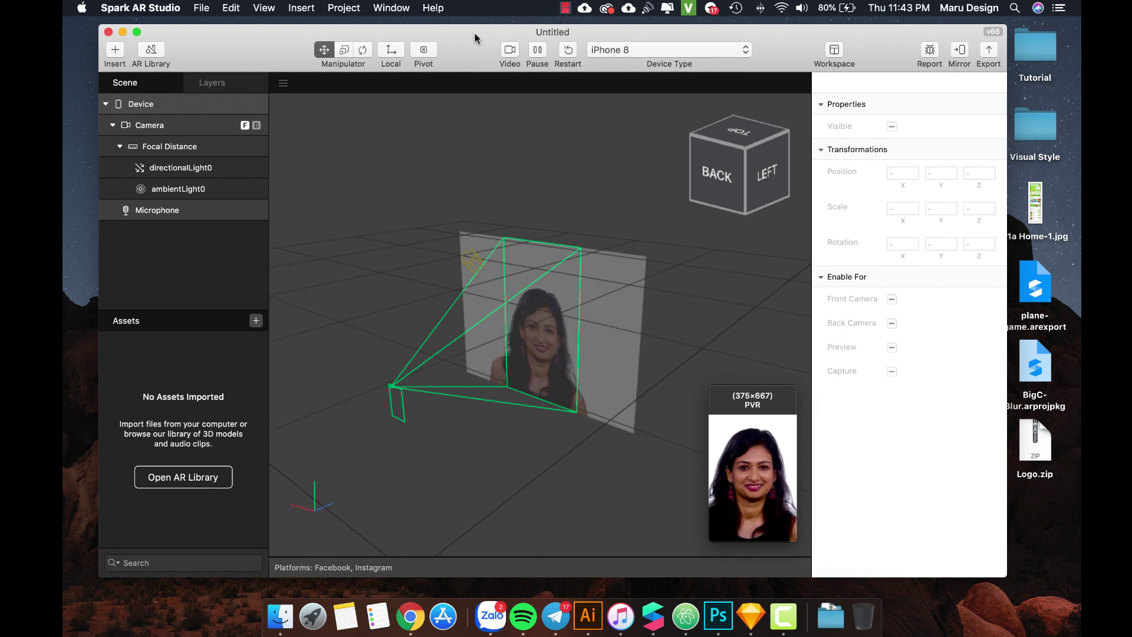
double_click(475, 33)
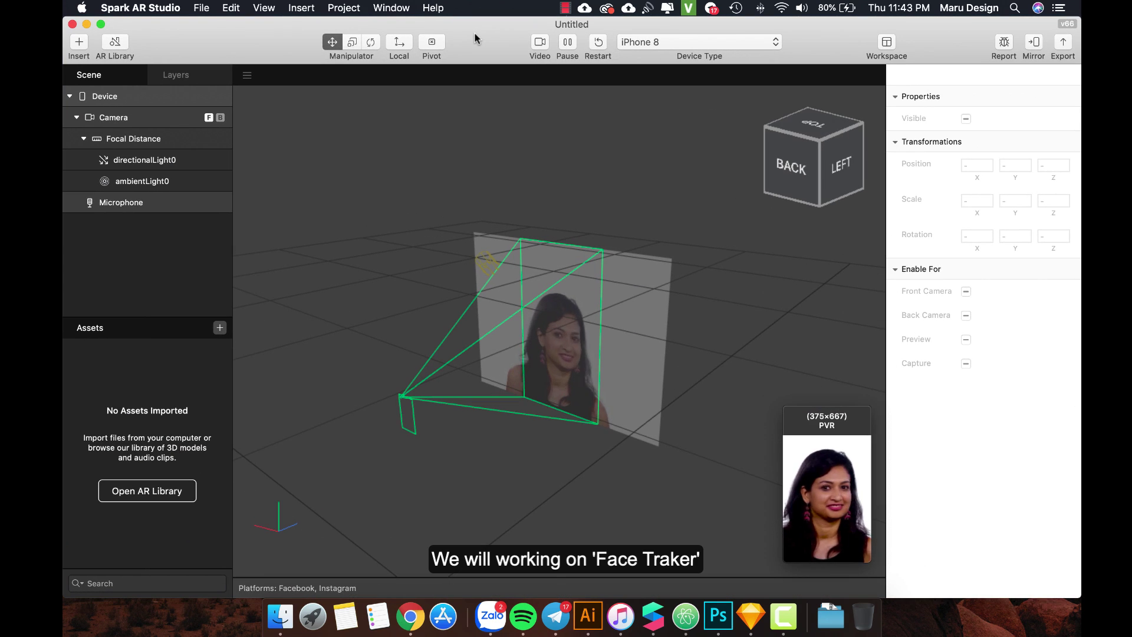
left_click(78, 42)
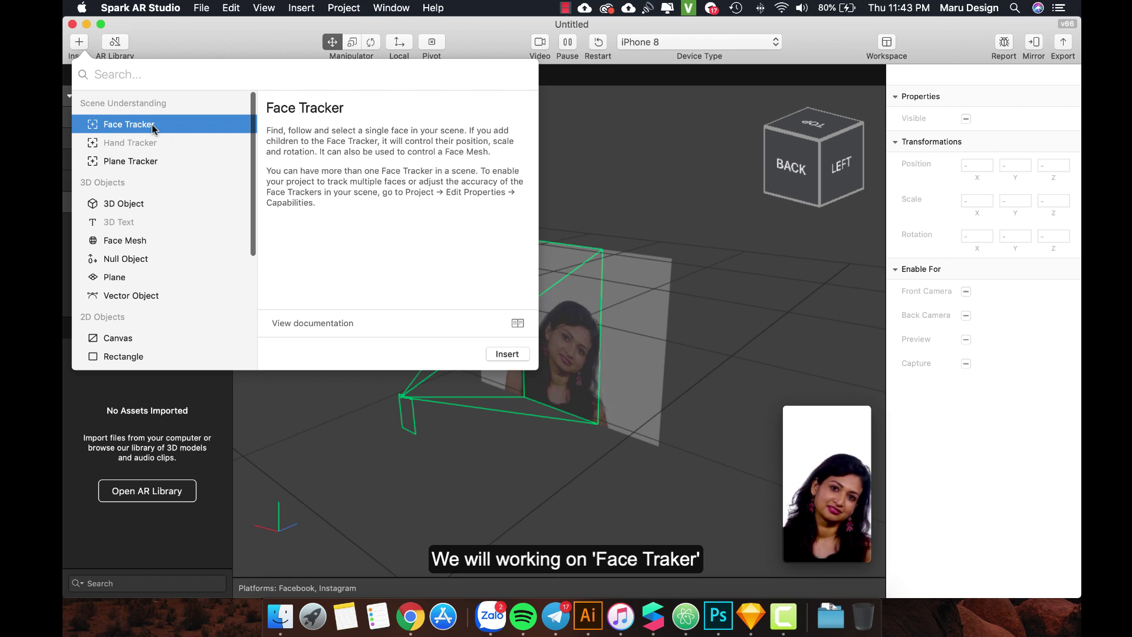
left_click(507, 353)
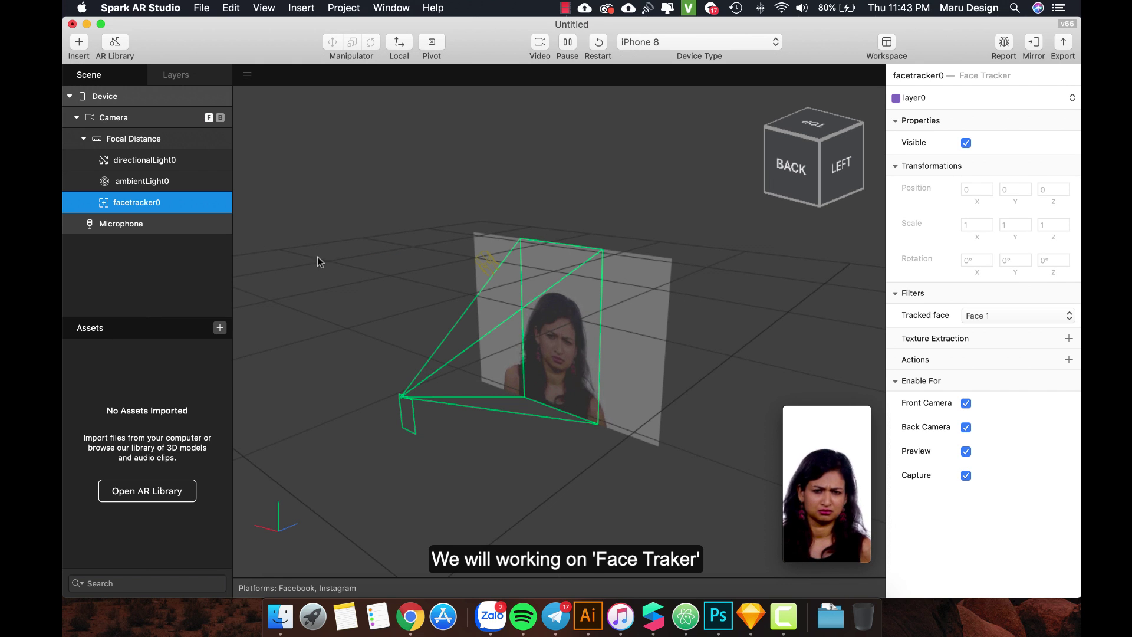
Insert a Canvas inside the face tracker and rename it background
right_click(136, 200)
mouse_move(194, 209)
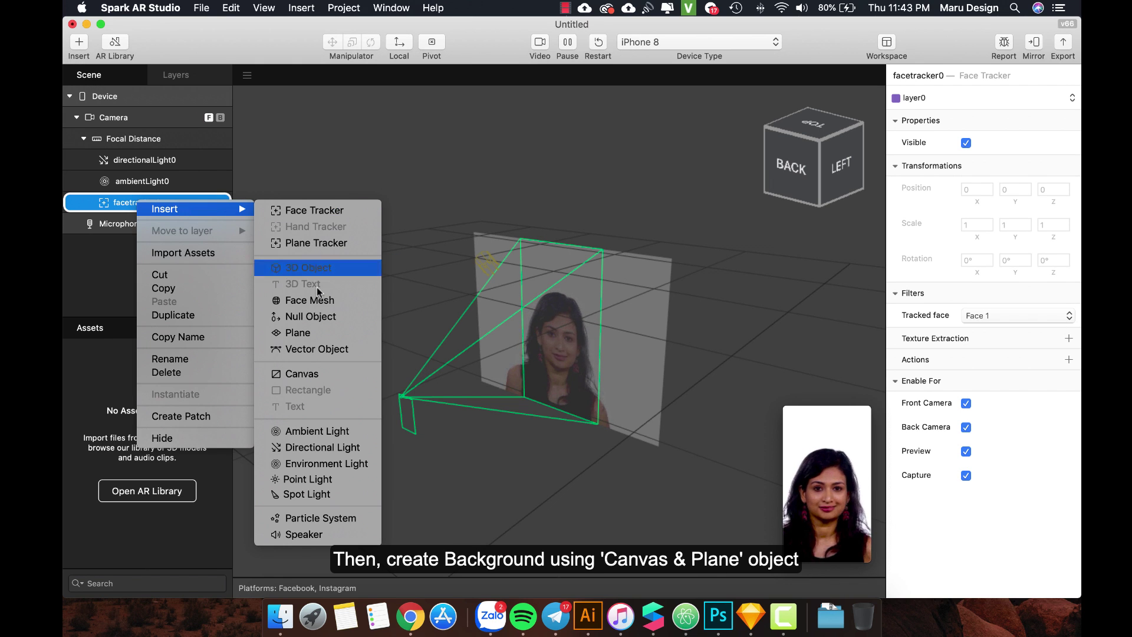
left_click(302, 375)
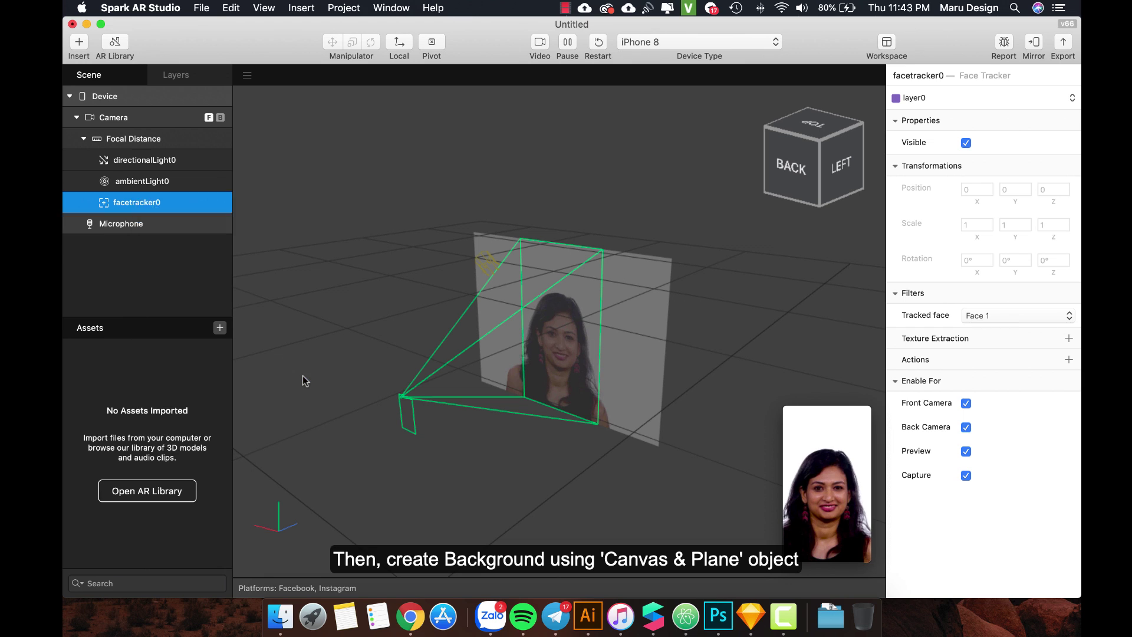
double_click(140, 224)
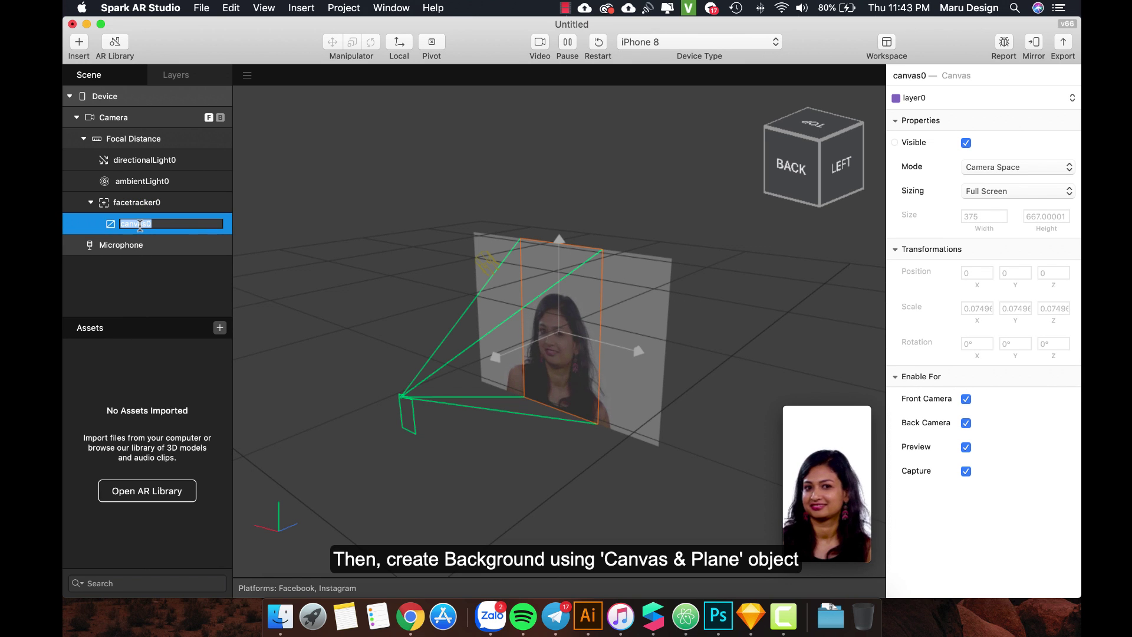
type("Back")
key("BackSpace")
key("BackSpace")
key("BackSpace")
key("BackSpace")
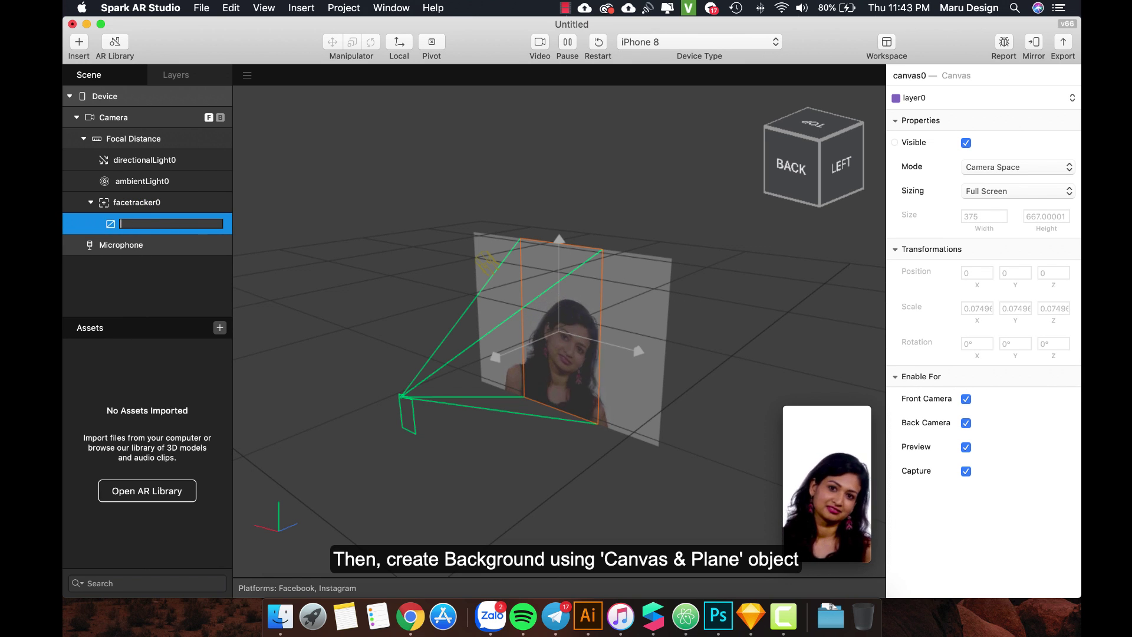
type("ba")
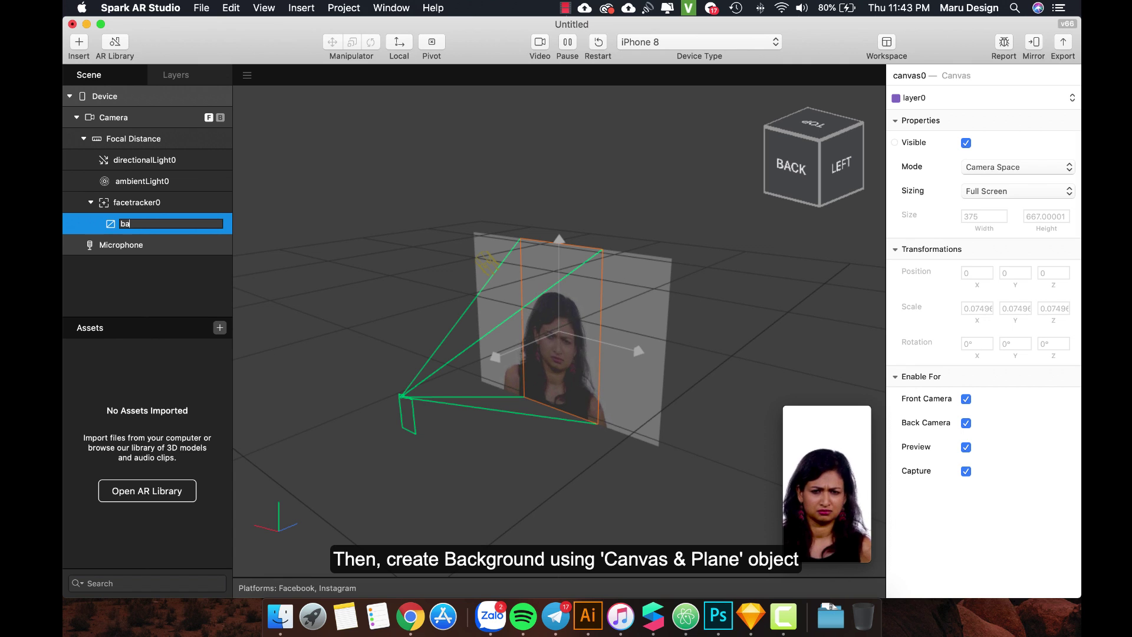
type("ckground")
key("Return")
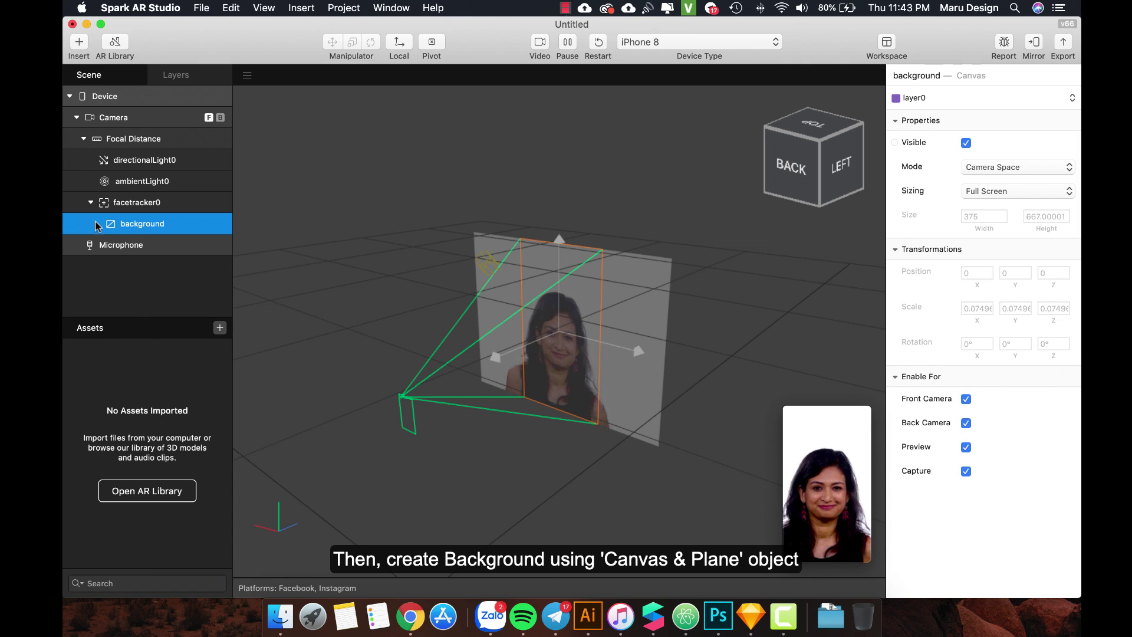
Insert a Plane inside the background canvas
right_click(142, 228)
mouse_move(177, 232)
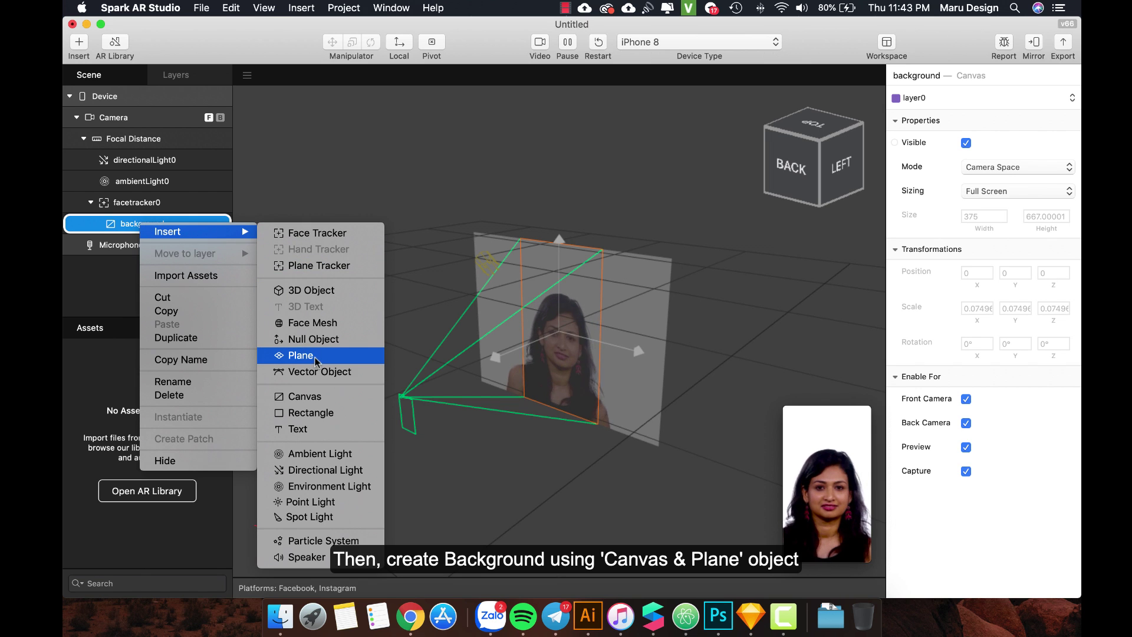
left_click(300, 356)
left_click(978, 224)
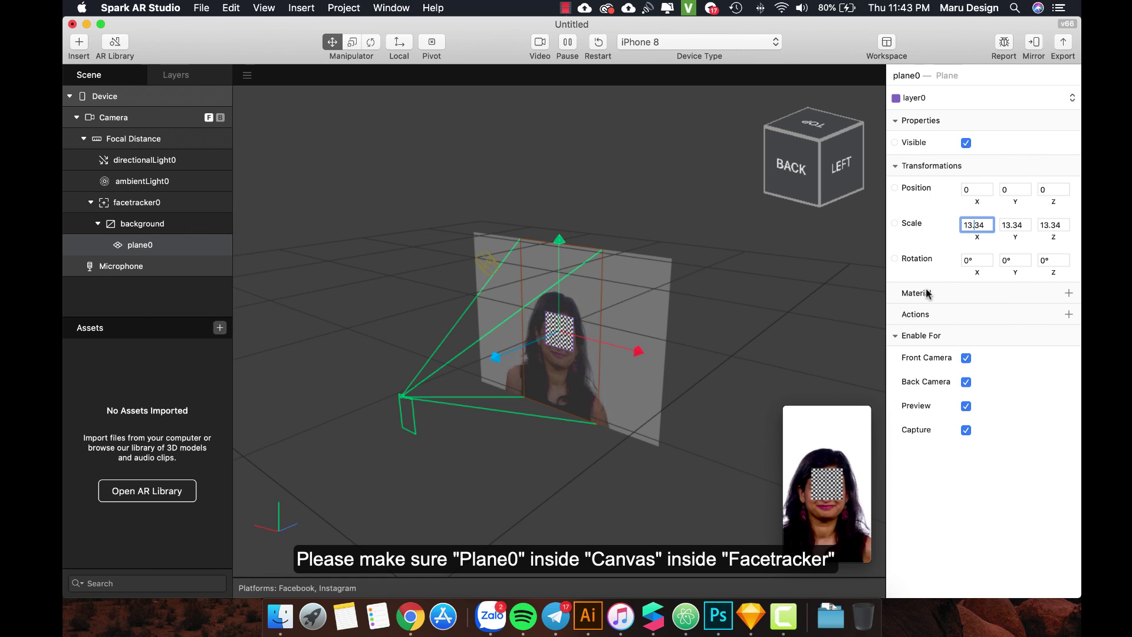
Create a new material for the plane and rename it mat_bg
left_click(1069, 293)
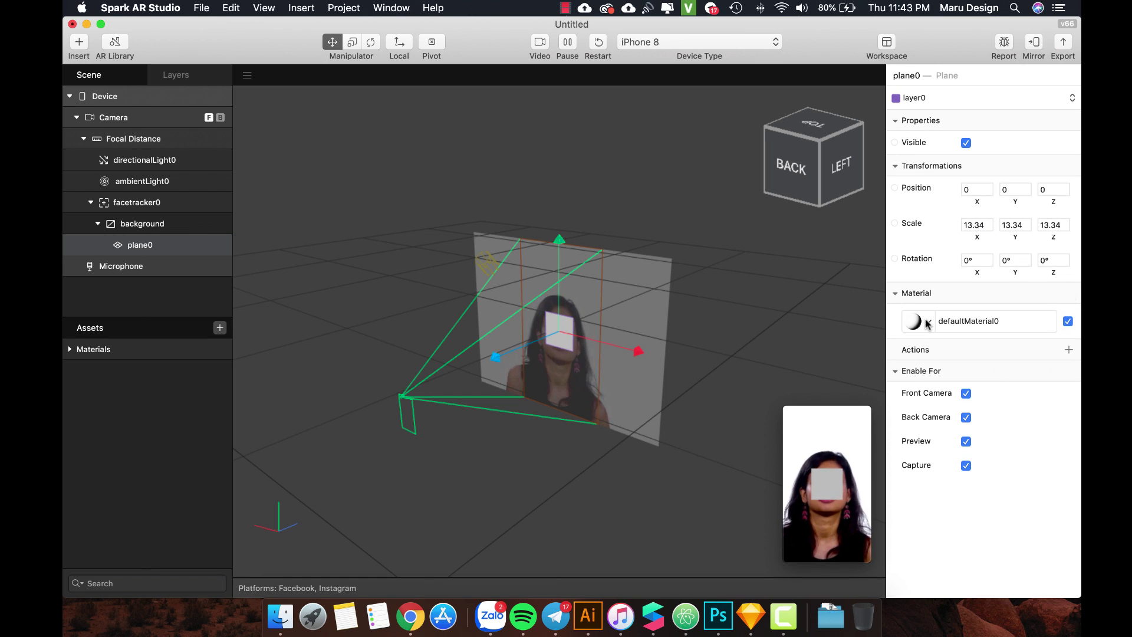
left_click(968, 328)
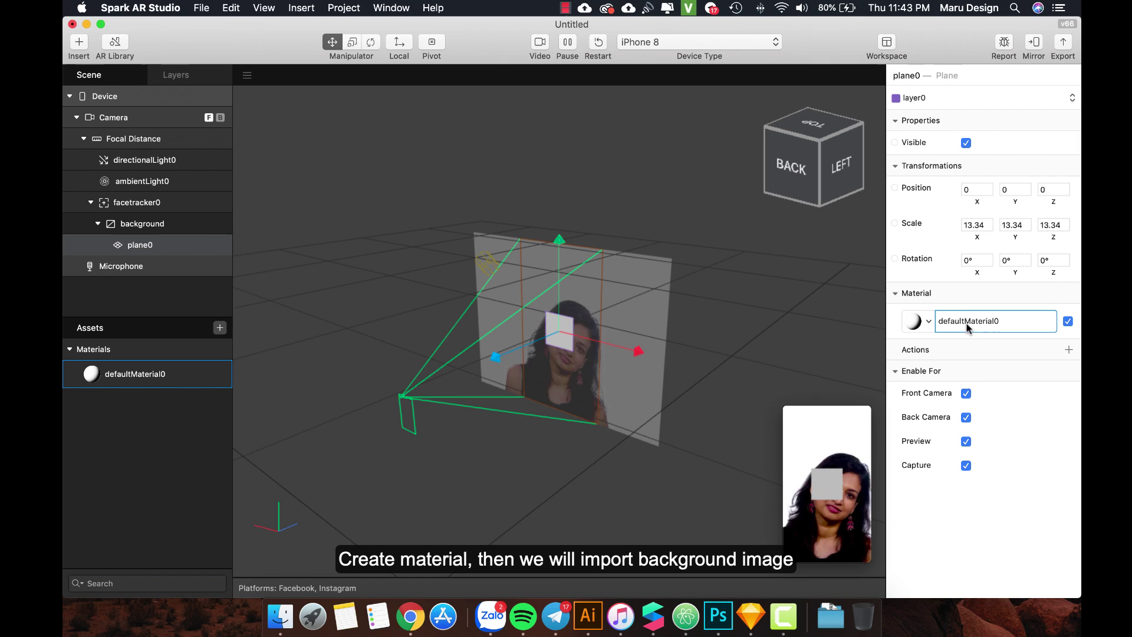
left_click(135, 376)
double_click(135, 374)
type("mat_bg")
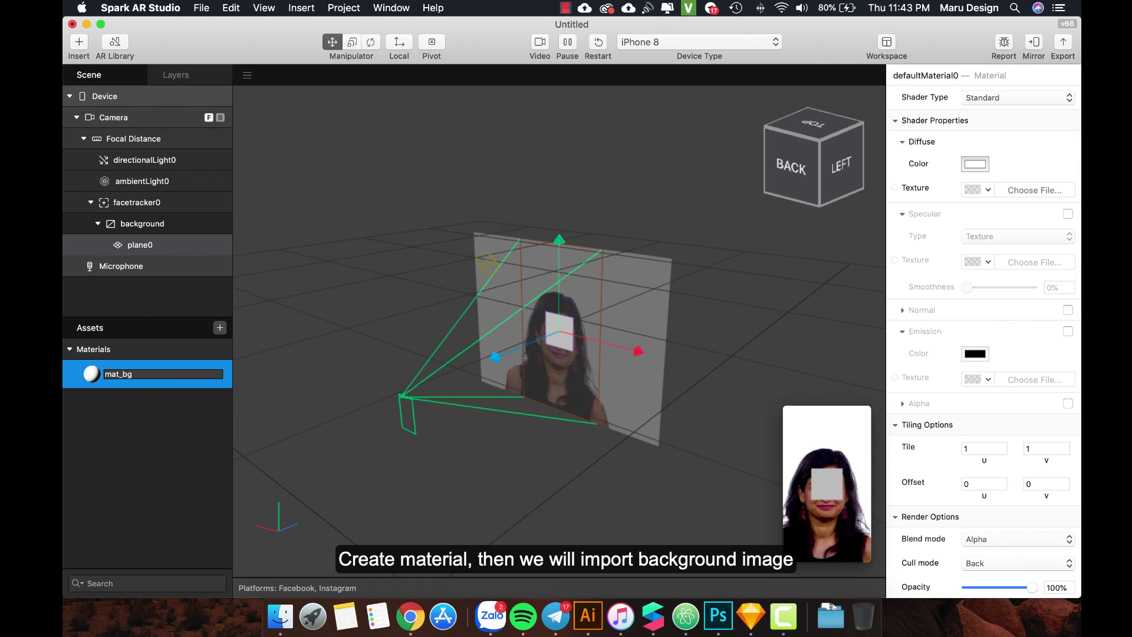
key("Return")
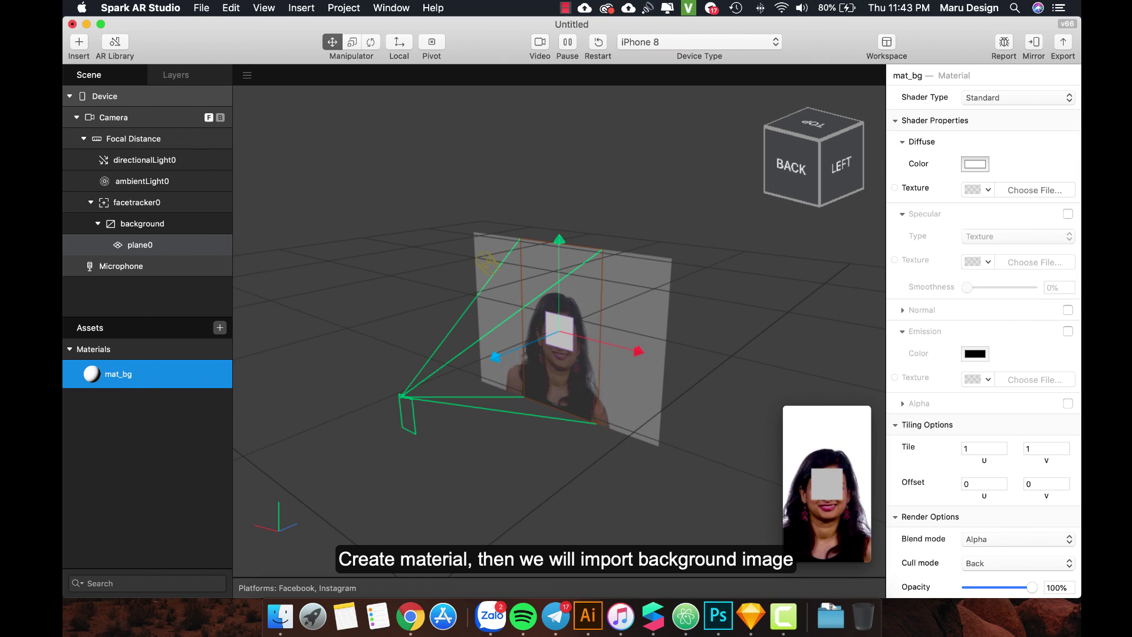
Rename the plane inside the background canvas as bg1
left_click(140, 249)
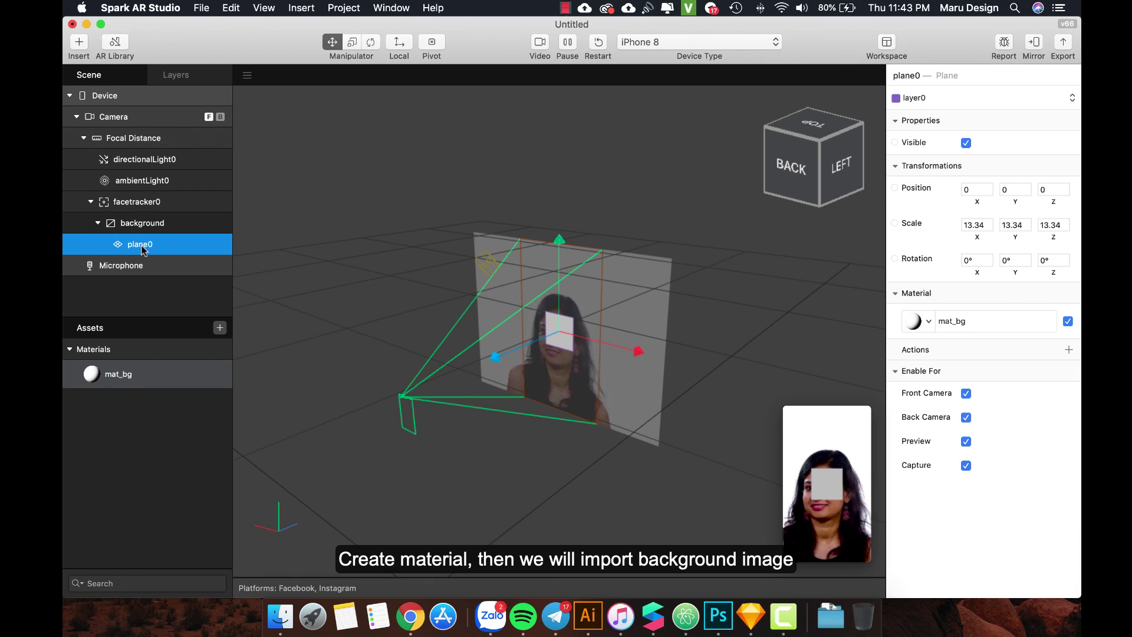
left_click(141, 248)
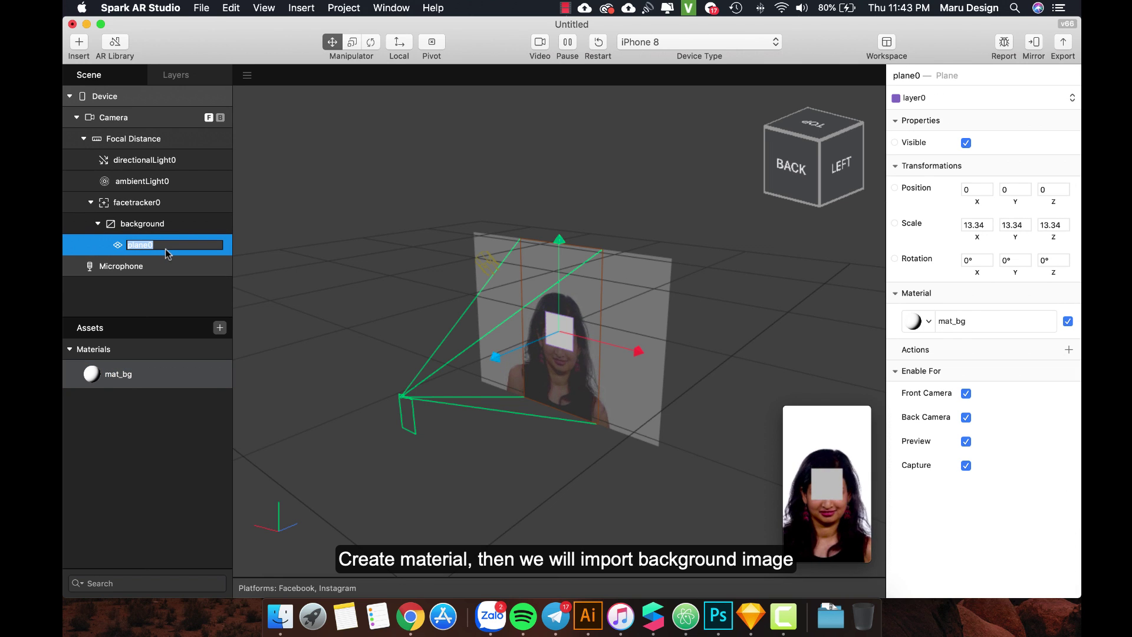
type("bg1")
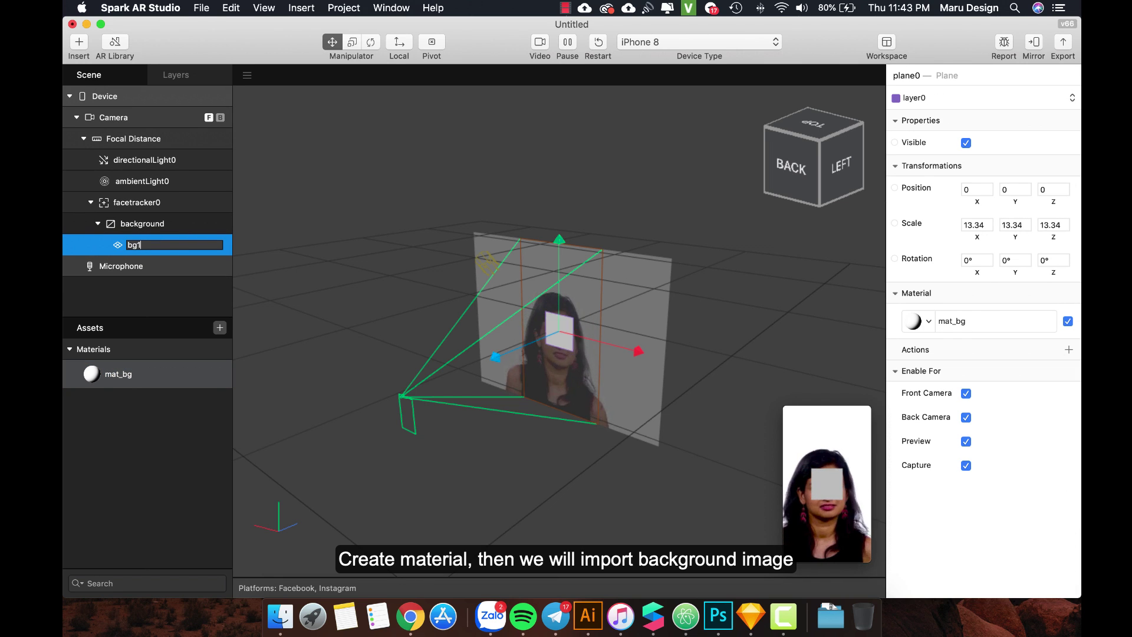
key("Return")
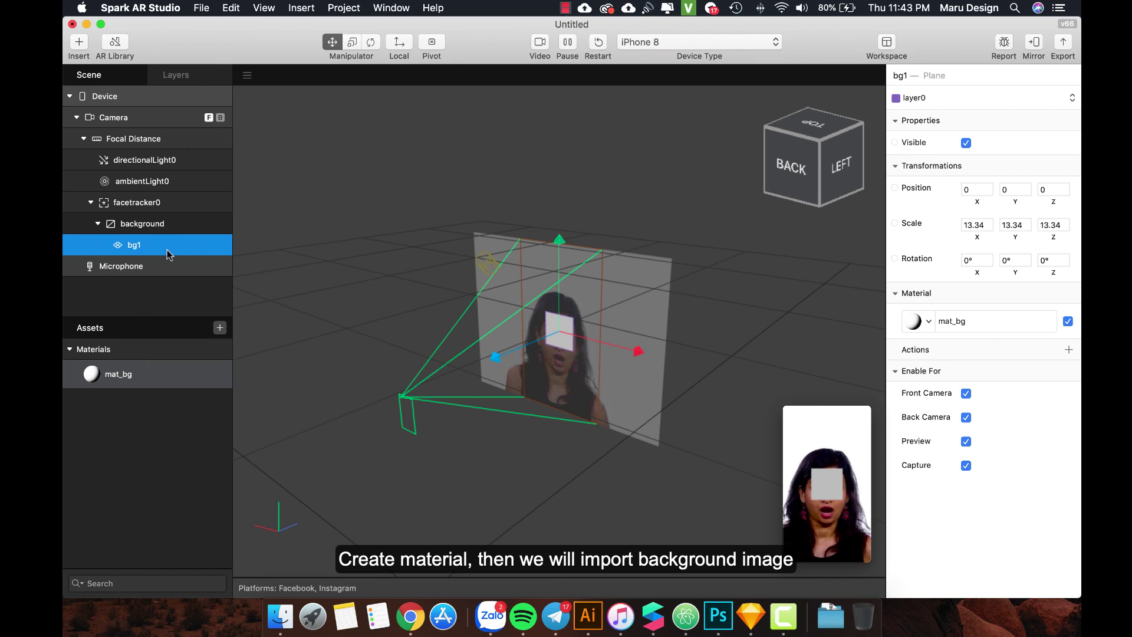
Set the shader type of the mat_bg material to Flat
left_click(157, 377)
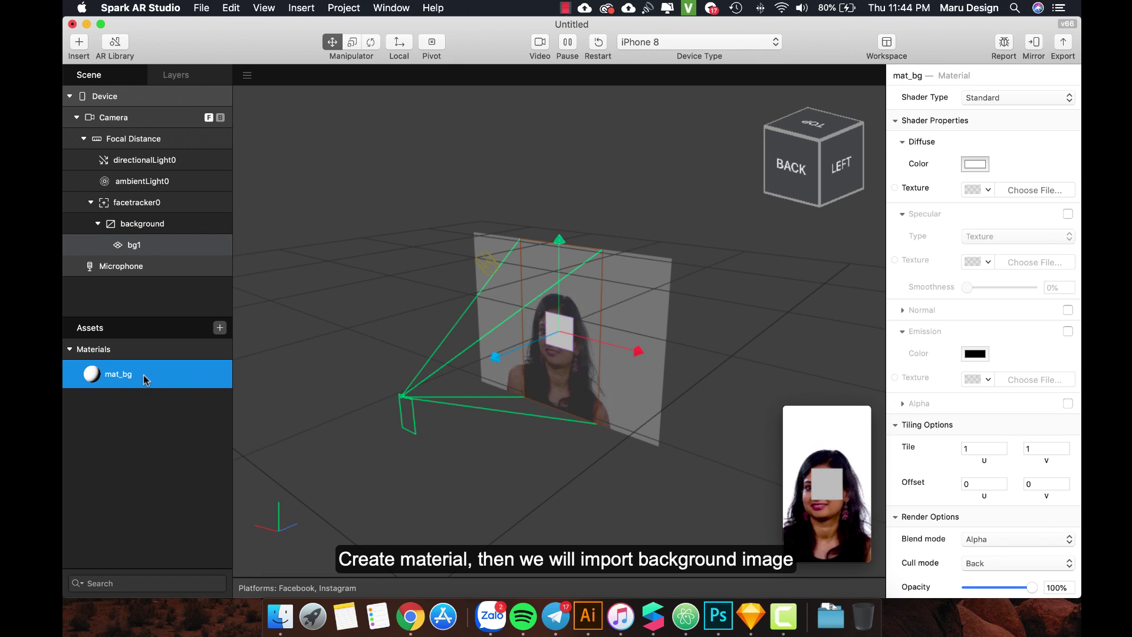
left_click(991, 98)
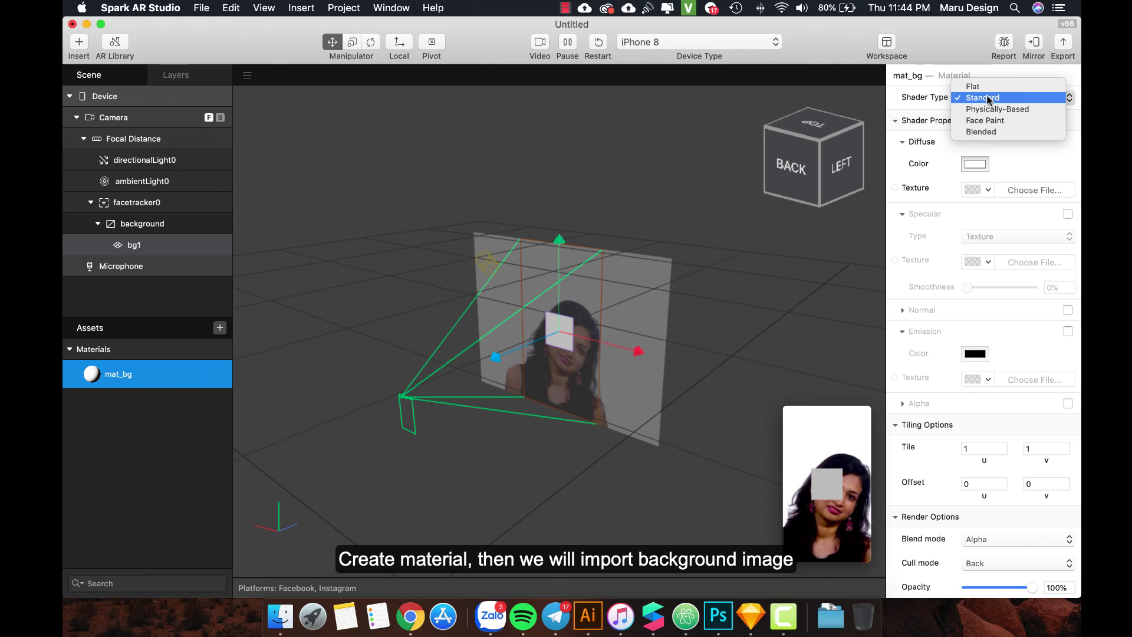
left_click(987, 89)
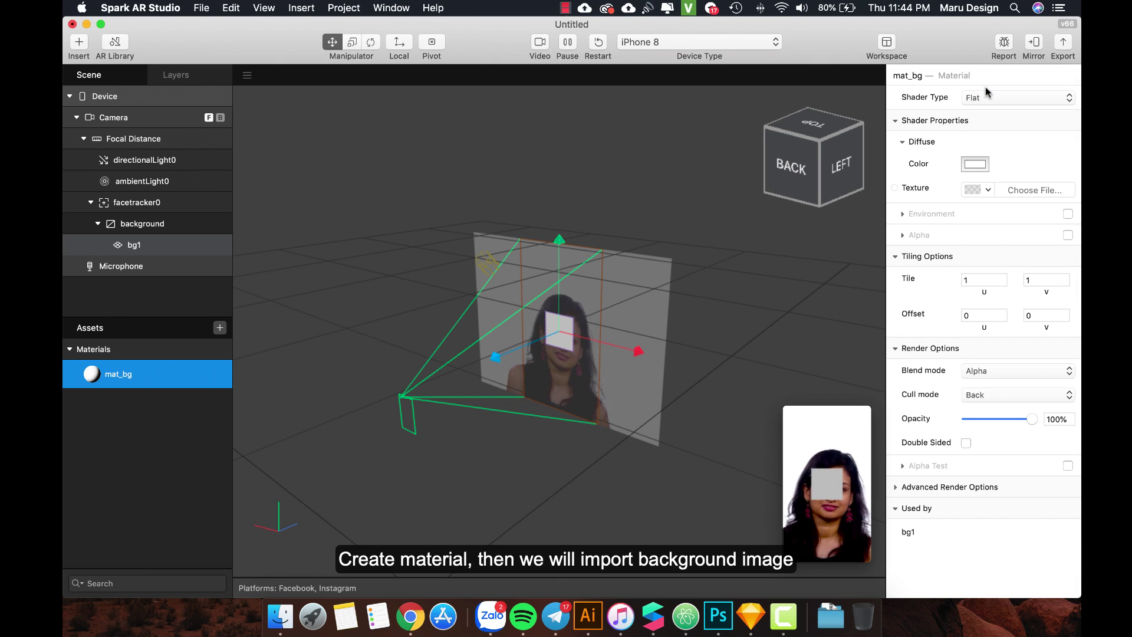
Import Bg.png from the Tutorial folder as the texture of the mat_bg material
left_click(988, 189)
left_click(875, 211)
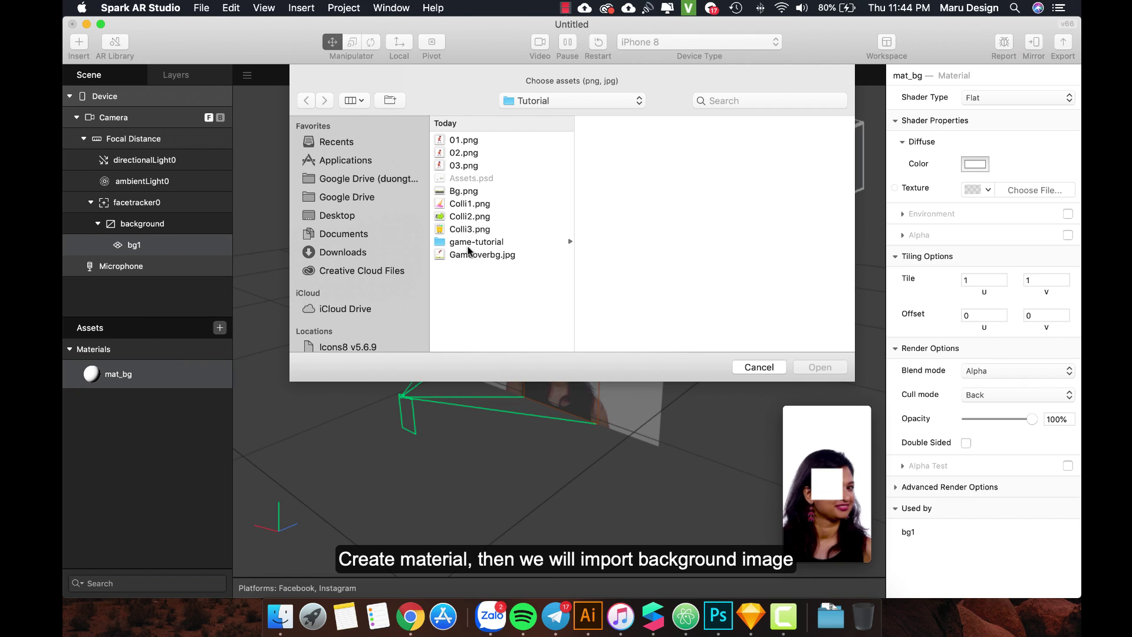
left_click(470, 255)
left_click(461, 195)
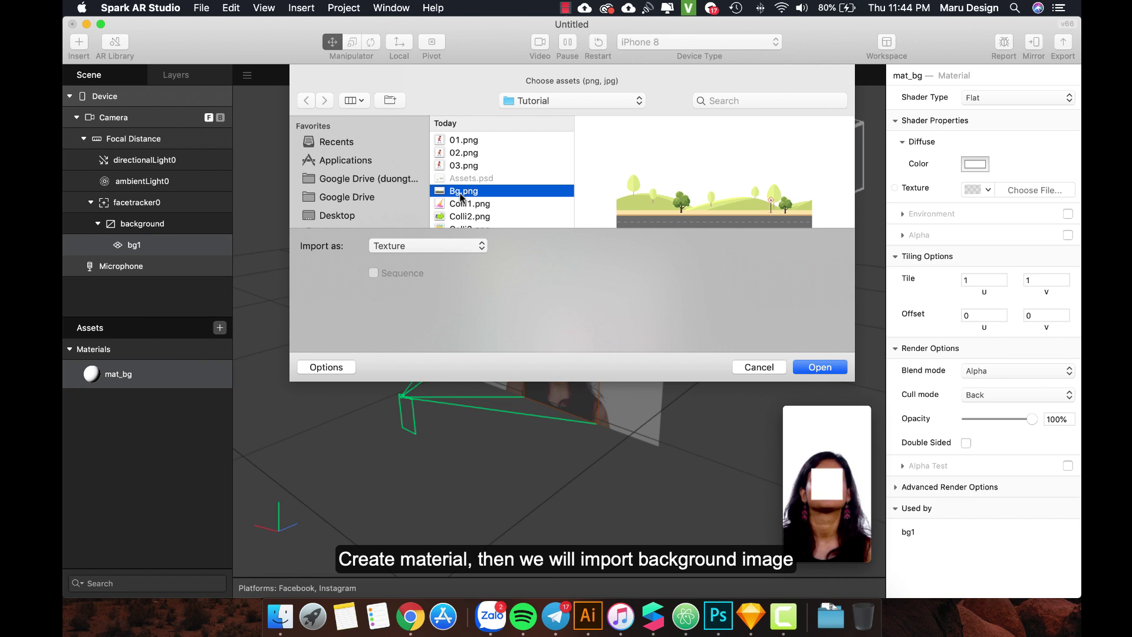
left_click_drag(693, 380, 692, 444)
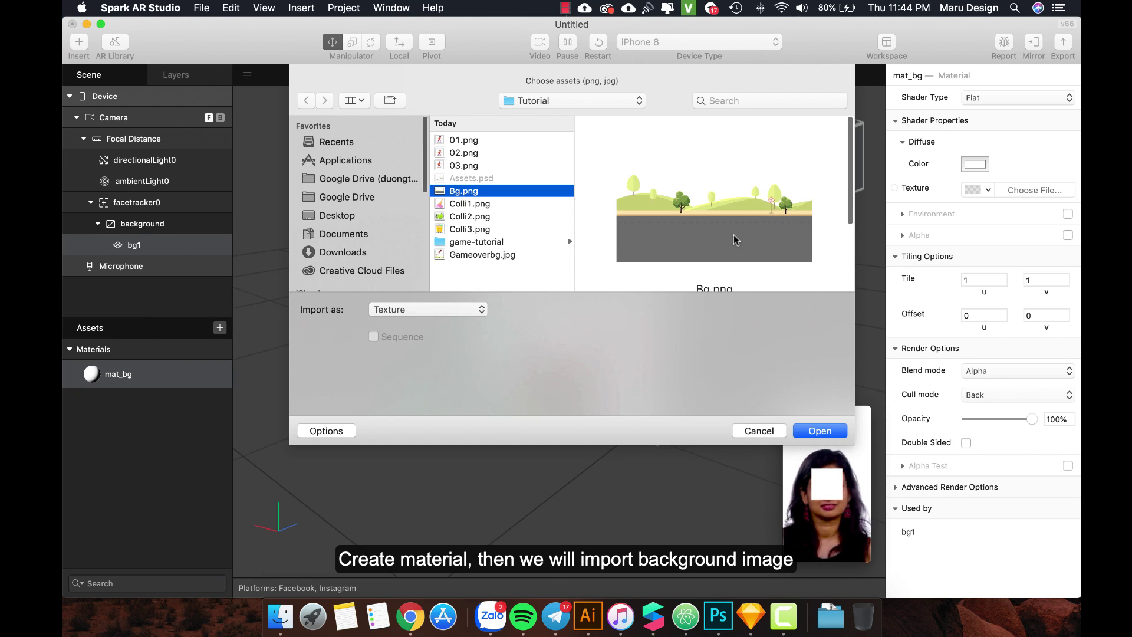
left_click(821, 431)
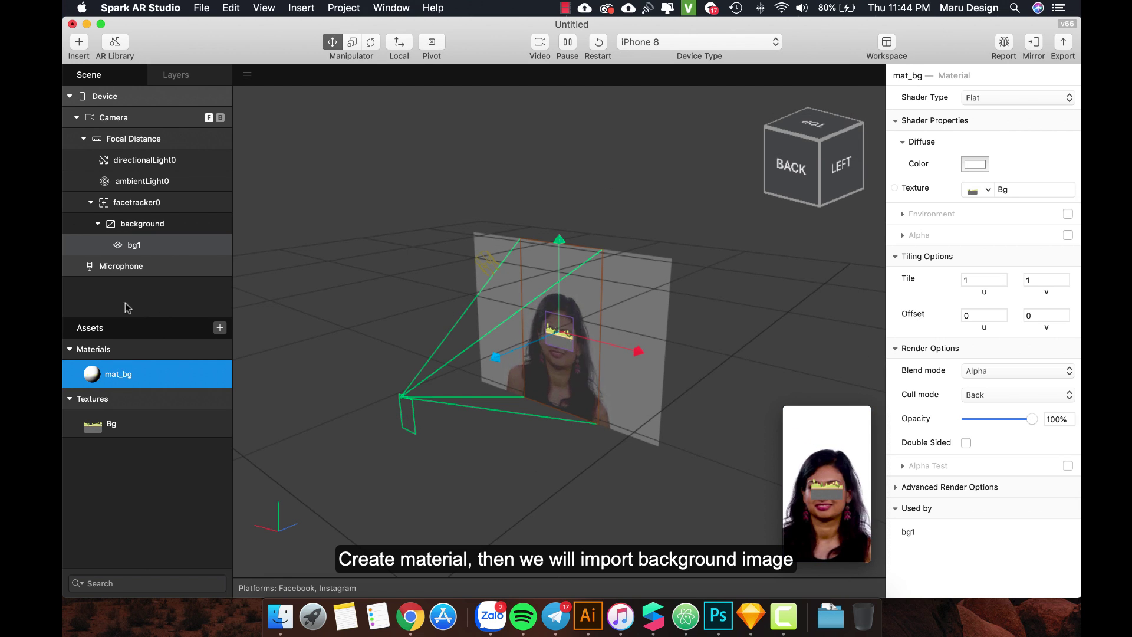
Set the bg1 plane's scale to 80 in X, 50 in Y and 50 in Z
left_click(138, 244)
left_click(976, 225)
key("super+a")
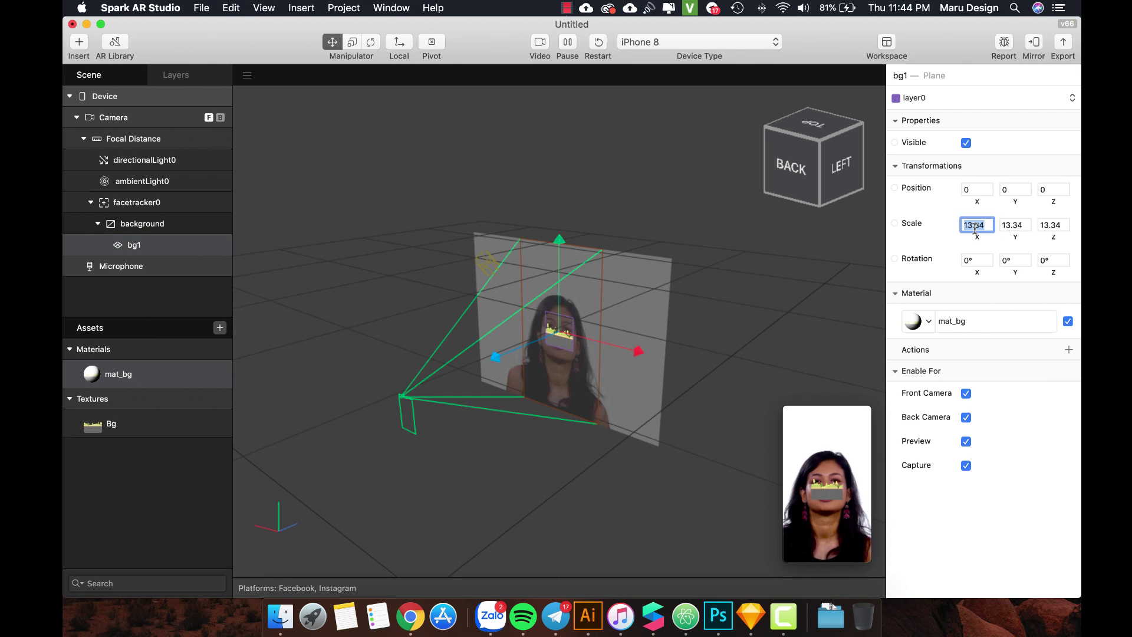
type("80")
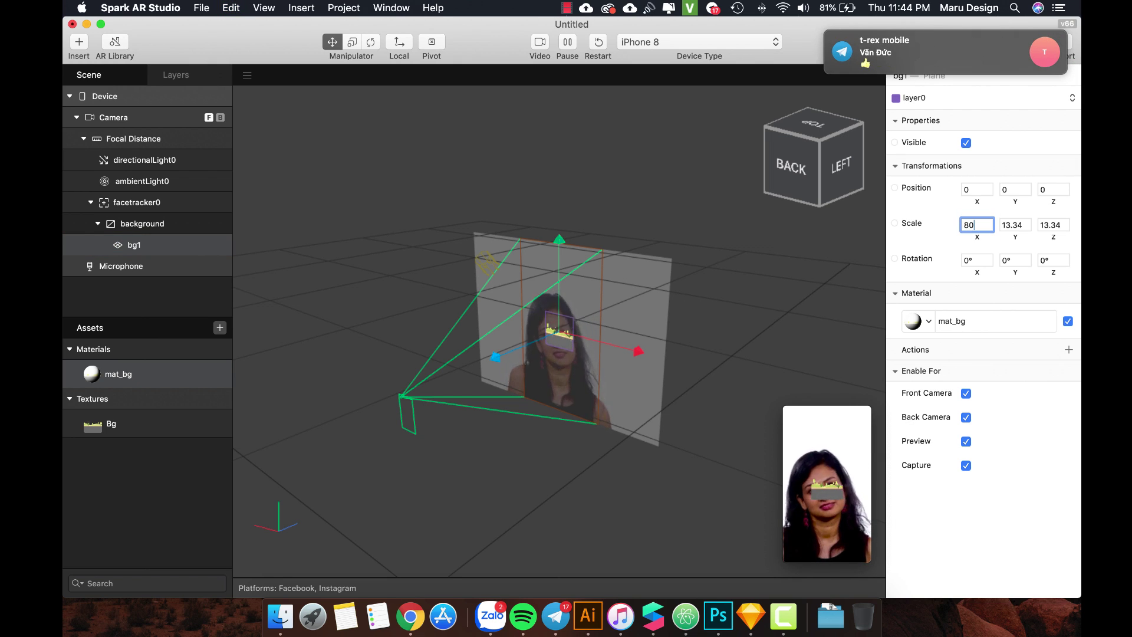
key("Tab")
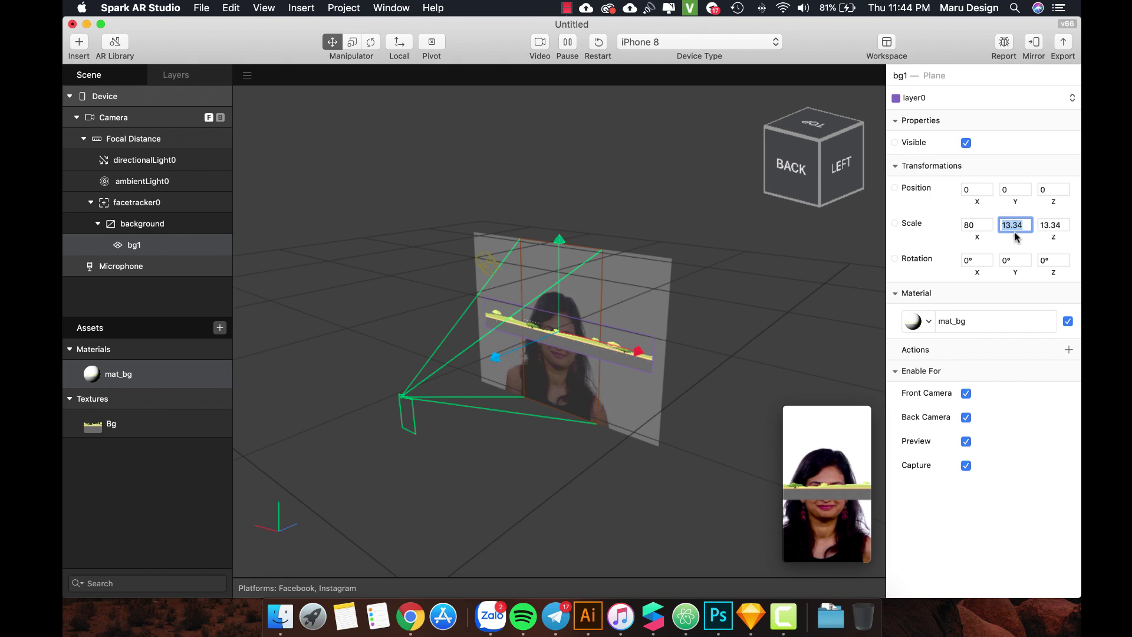
type("50")
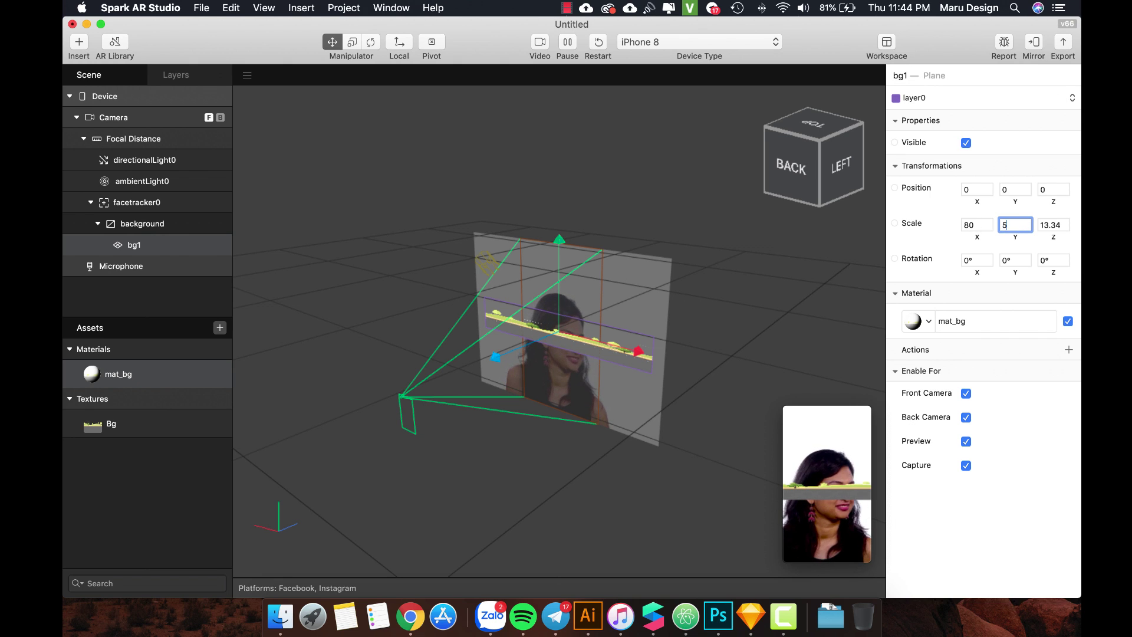
key("Tab")
type("50")
key("Return")
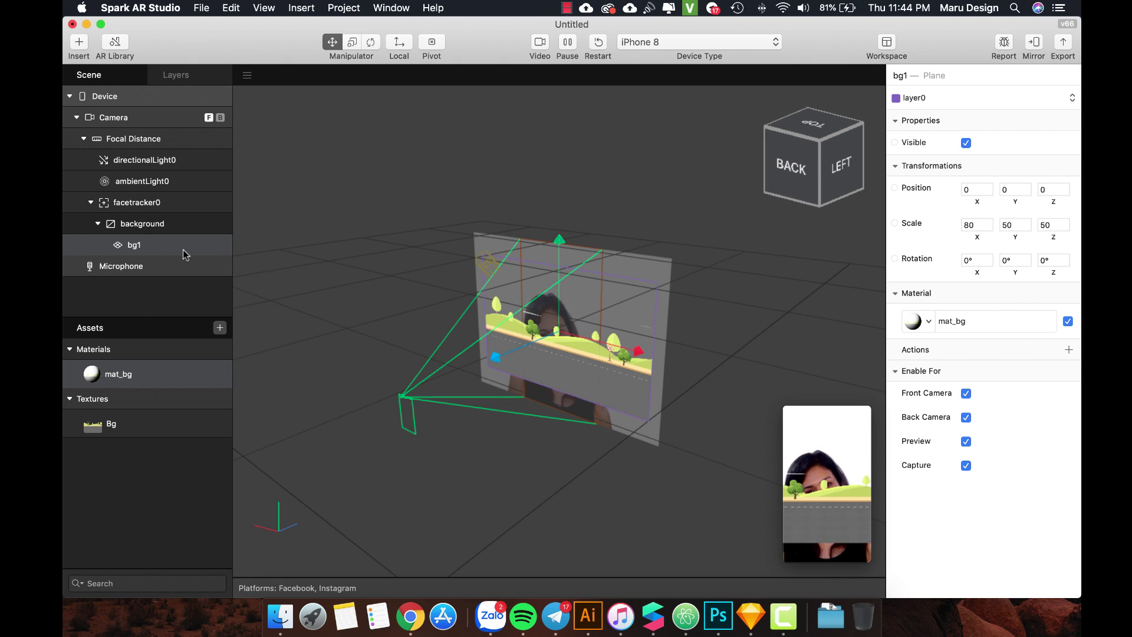
Try X positions of 130 and 150 for the bg1 plane
left_click(1012, 192)
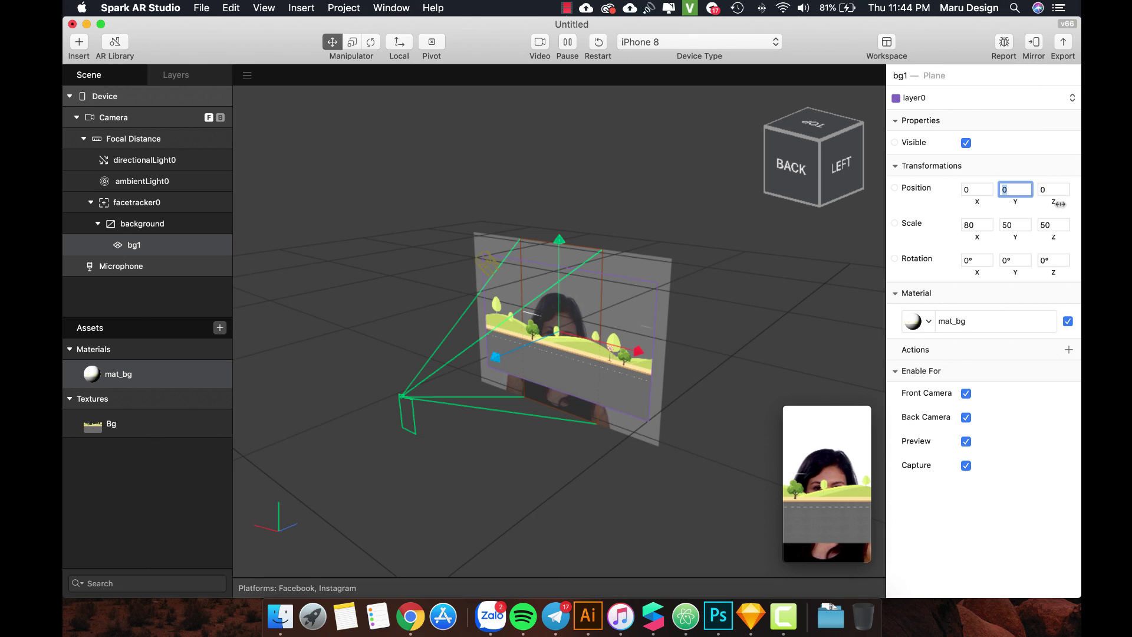
left_click(972, 189)
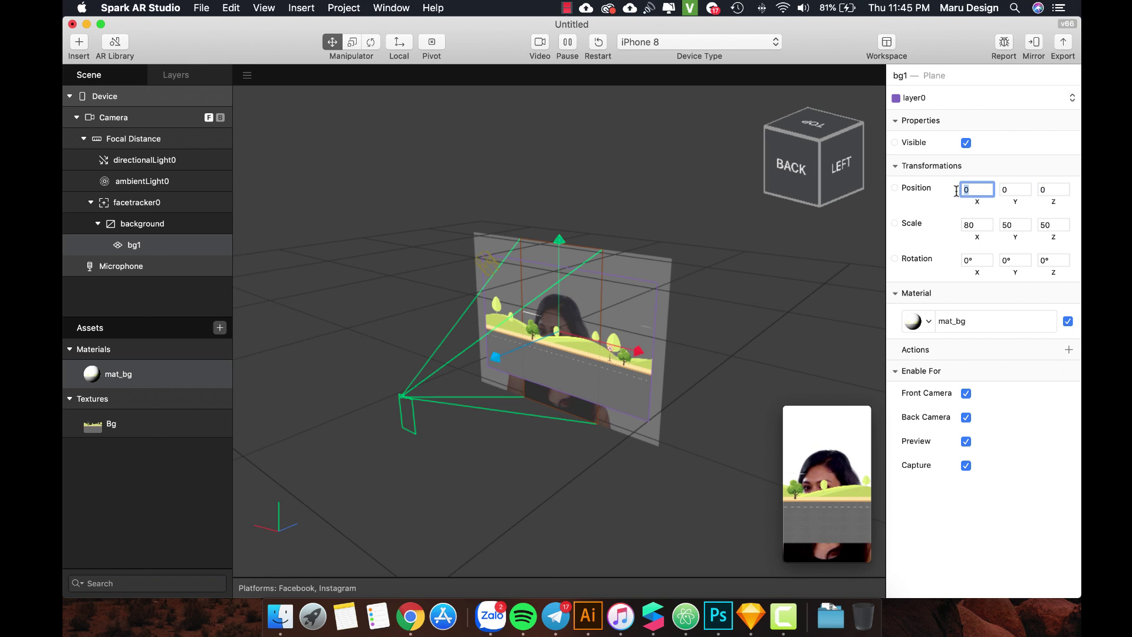
type("130")
key("Return")
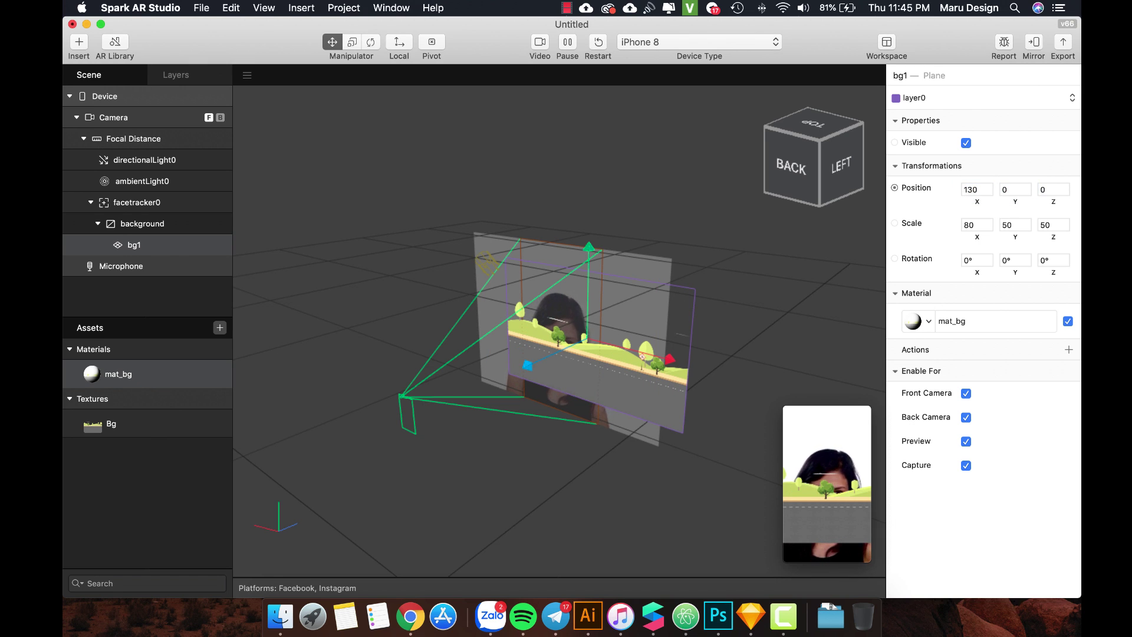
left_click(972, 189)
type("150")
key("Return")
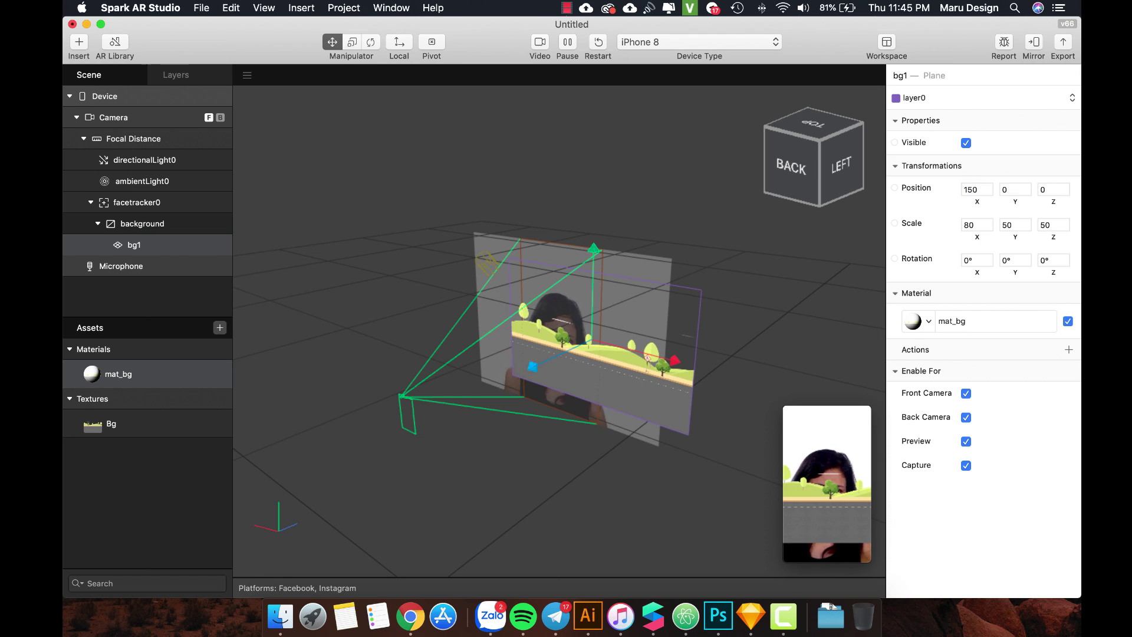
Set the bg1 plane's X position to 200, and try 100 for its Y position before setting it to -100
left_click(972, 189)
type("200")
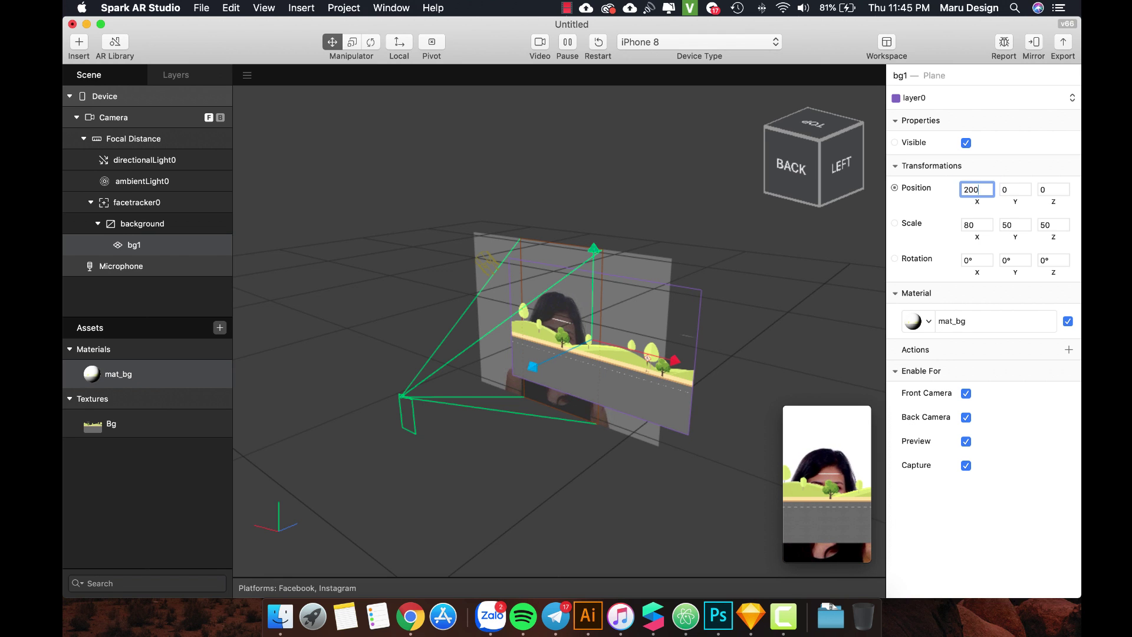
key("Return")
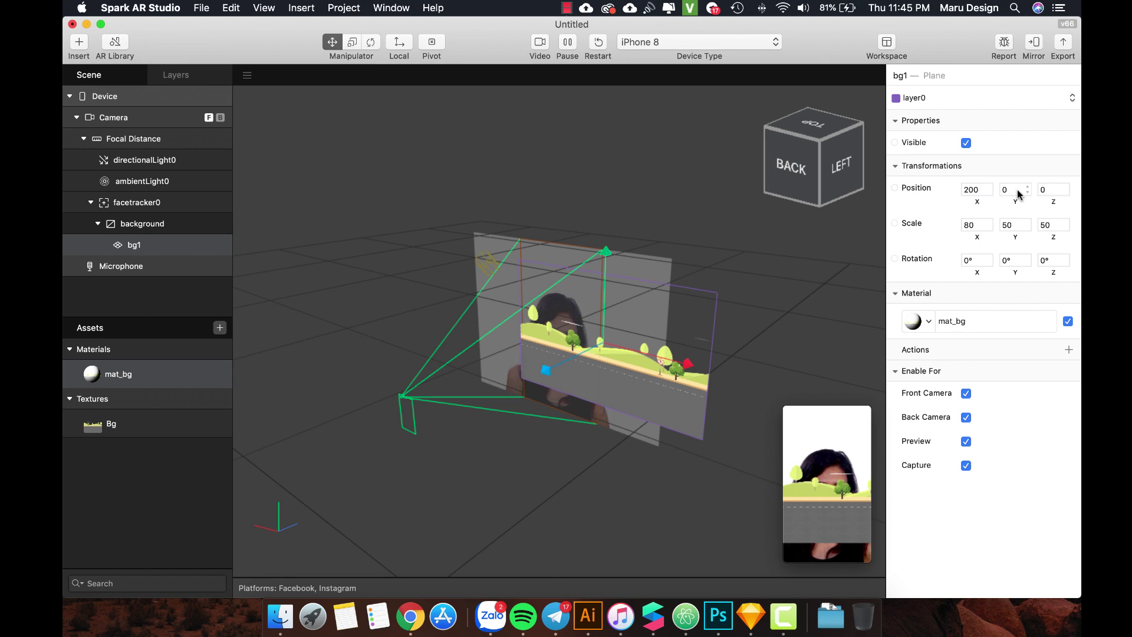
left_click(1015, 189)
type("100")
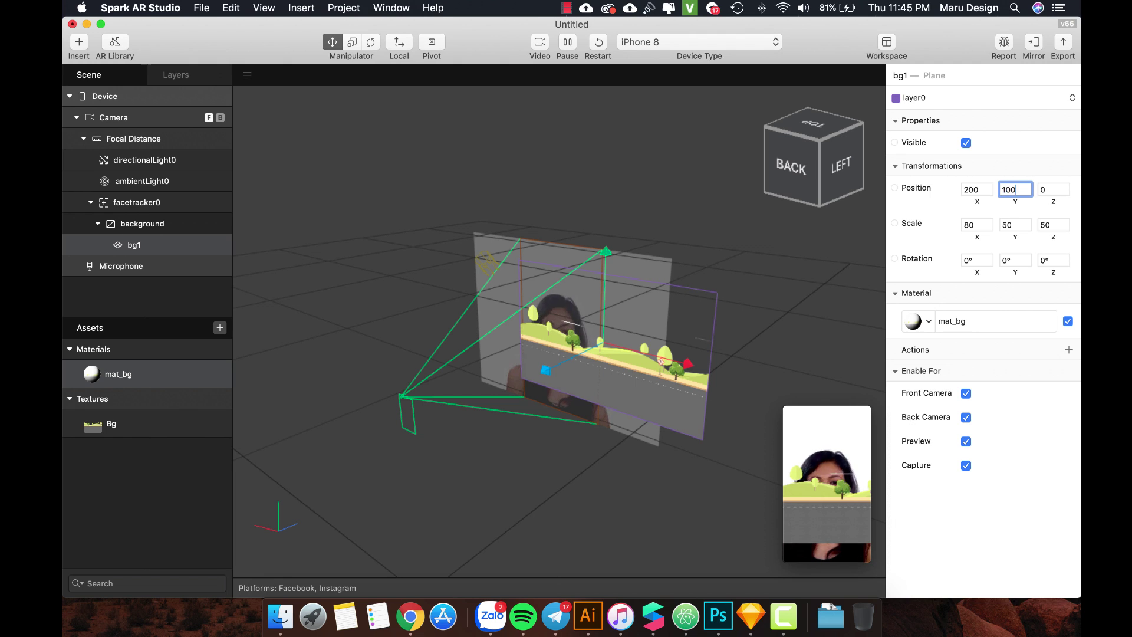
key("Return")
left_click(1015, 190)
type("-100")
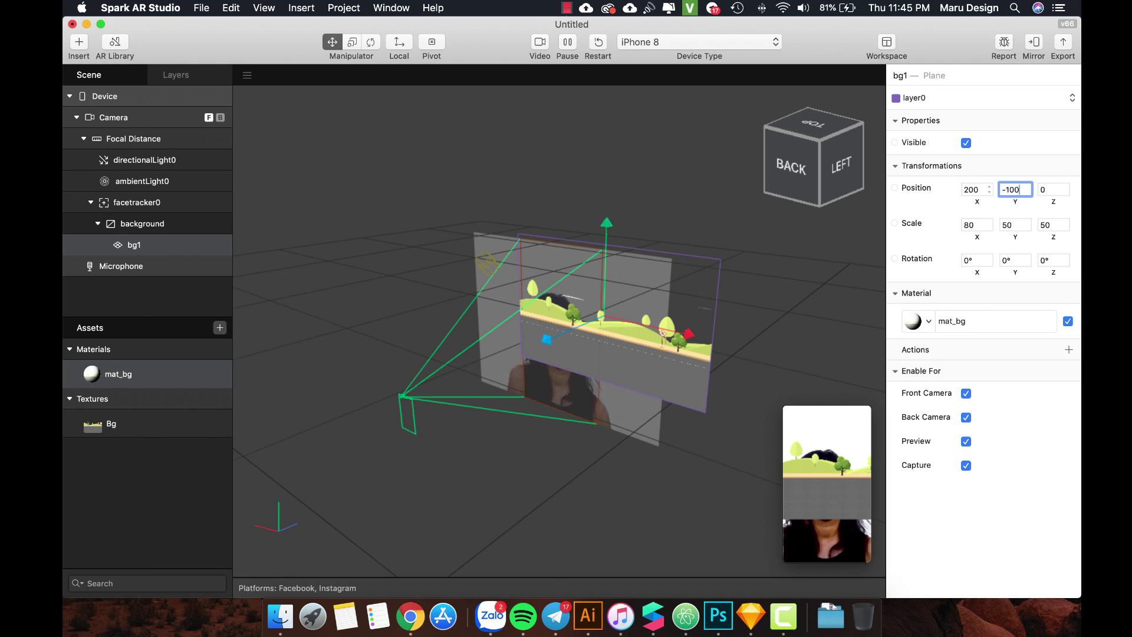
key("Return")
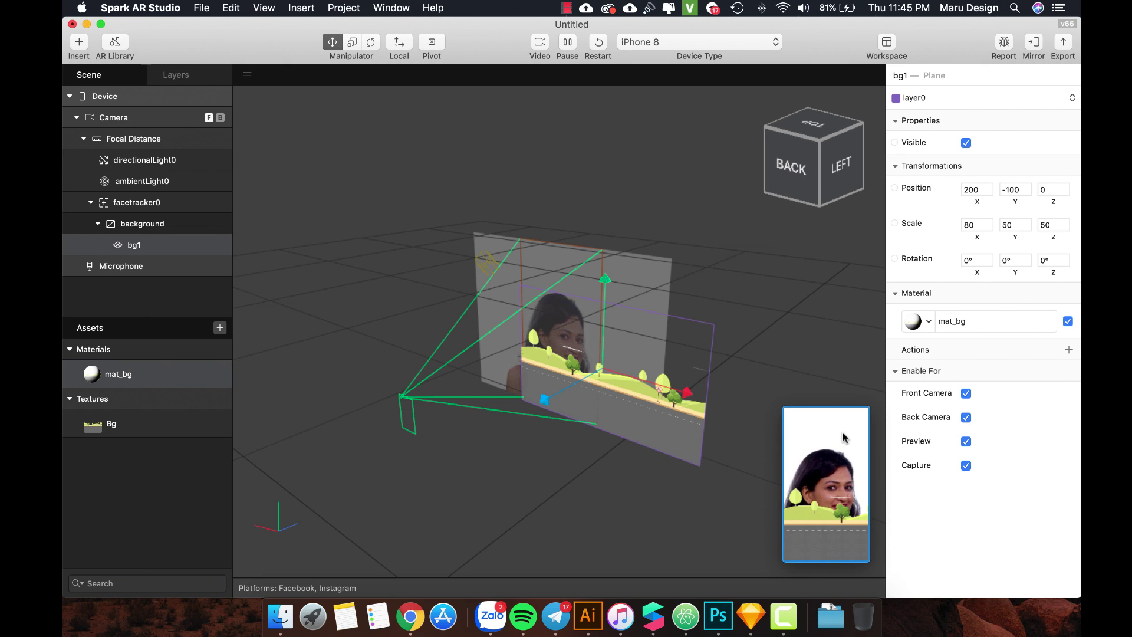
Enlarge the device preview to check how the background plane sits over the face, and shrink it again
double_click(826, 487)
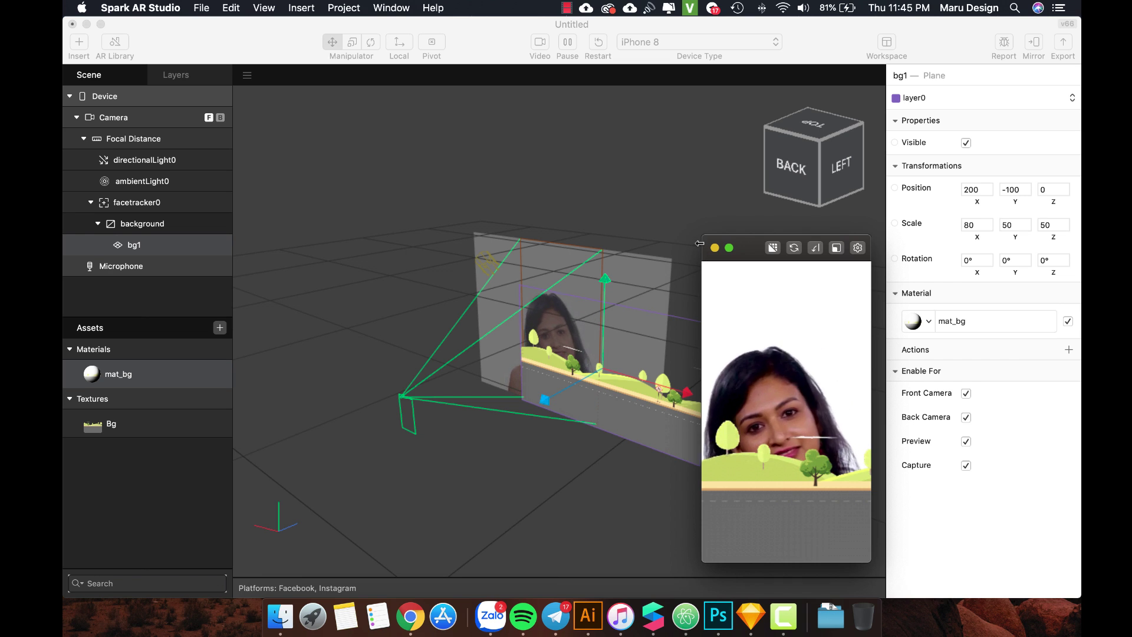
left_click_drag(702, 237, 621, 125)
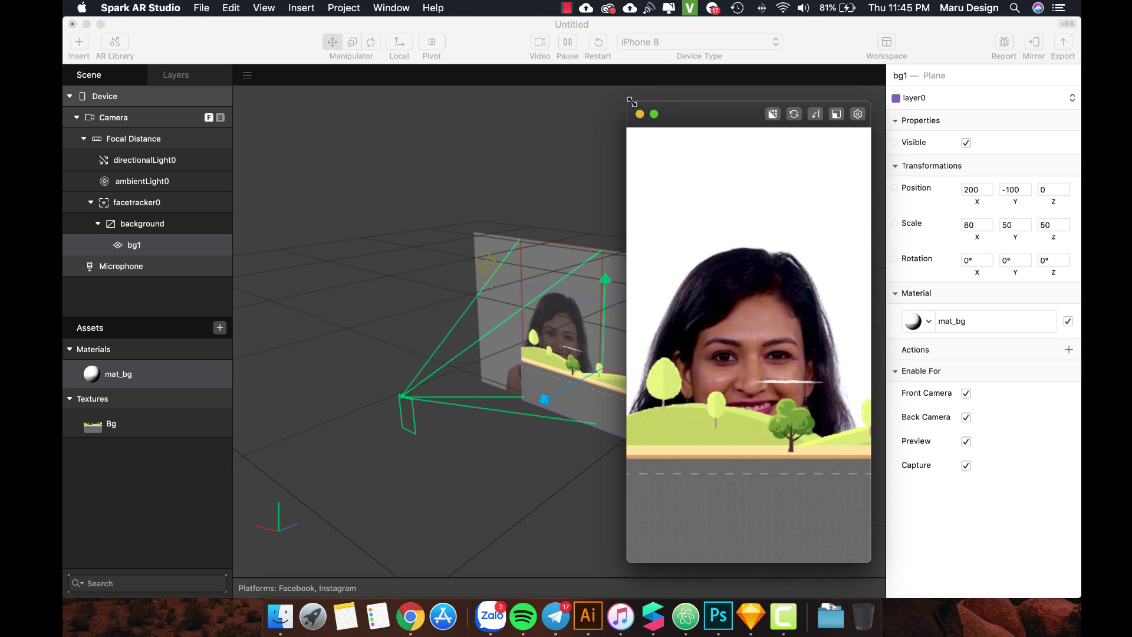
left_click_drag(629, 103, 702, 236)
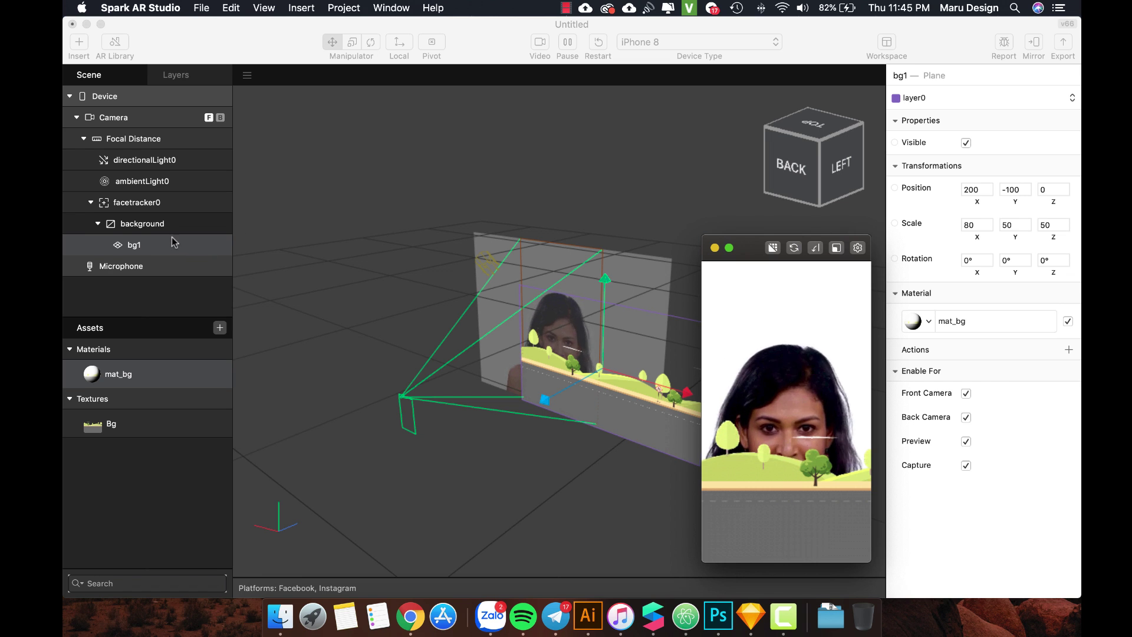
Review the properties of the mat_bg material and the Bg texture, including its texture sizes, compression and tiling mode
left_click(118, 374)
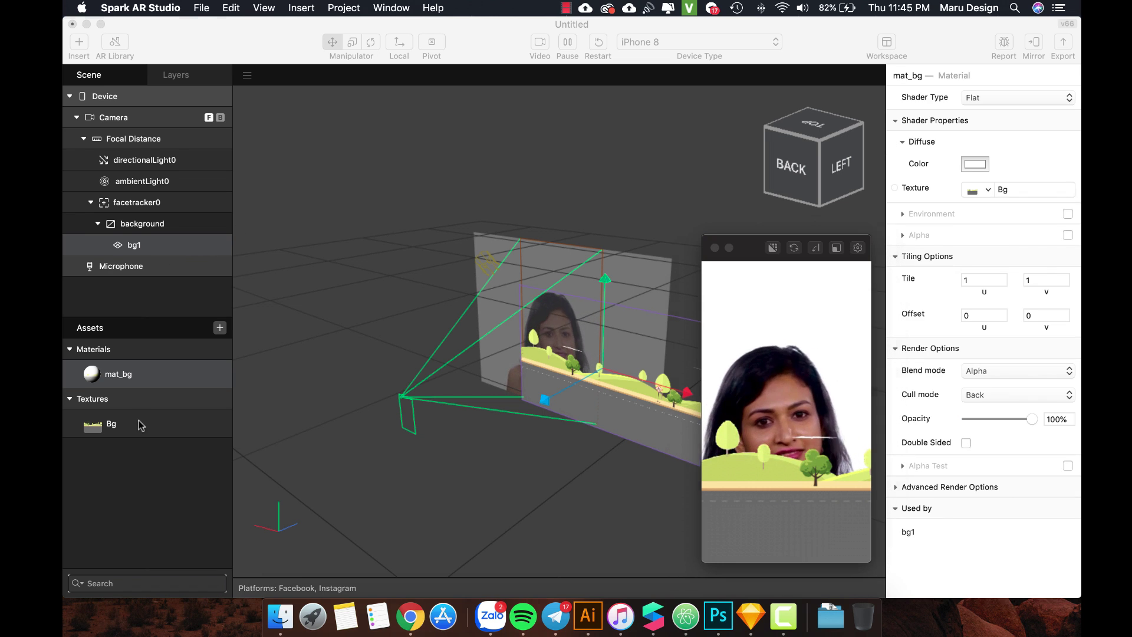
left_click(111, 423)
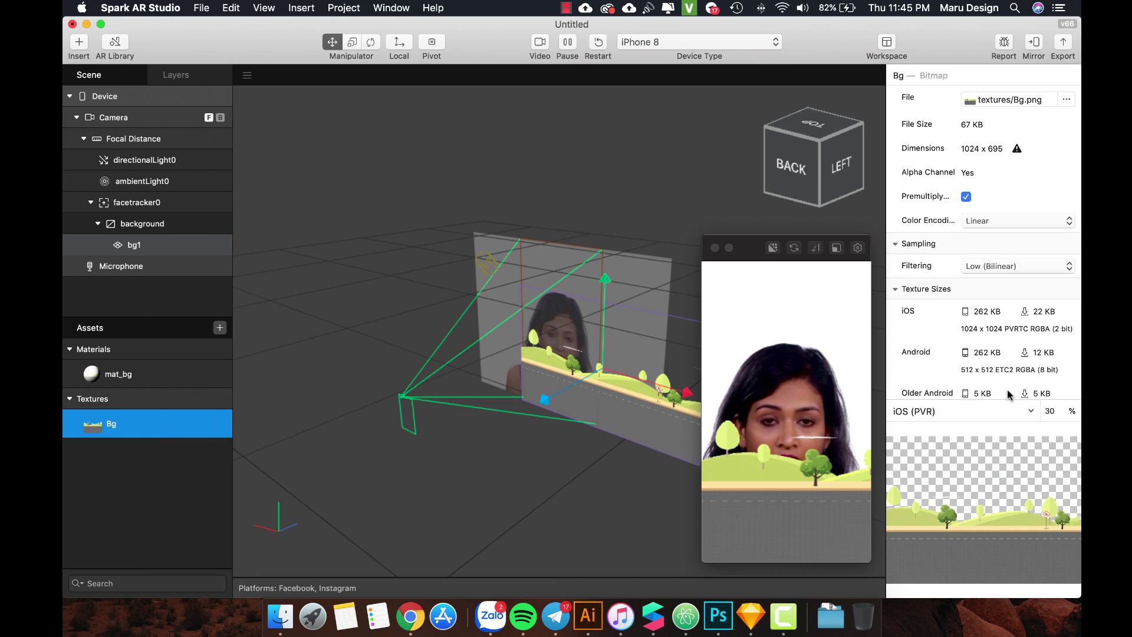
scroll(1027, 370, "down", 1)
scroll(1027, 371, "down", 8)
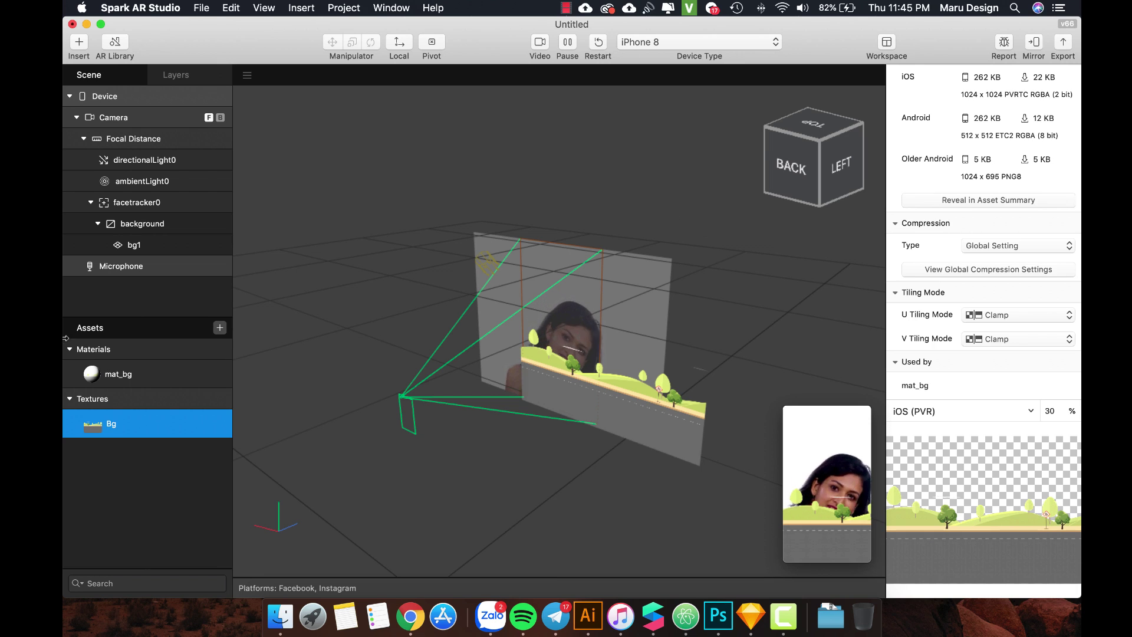
left_click(112, 375)
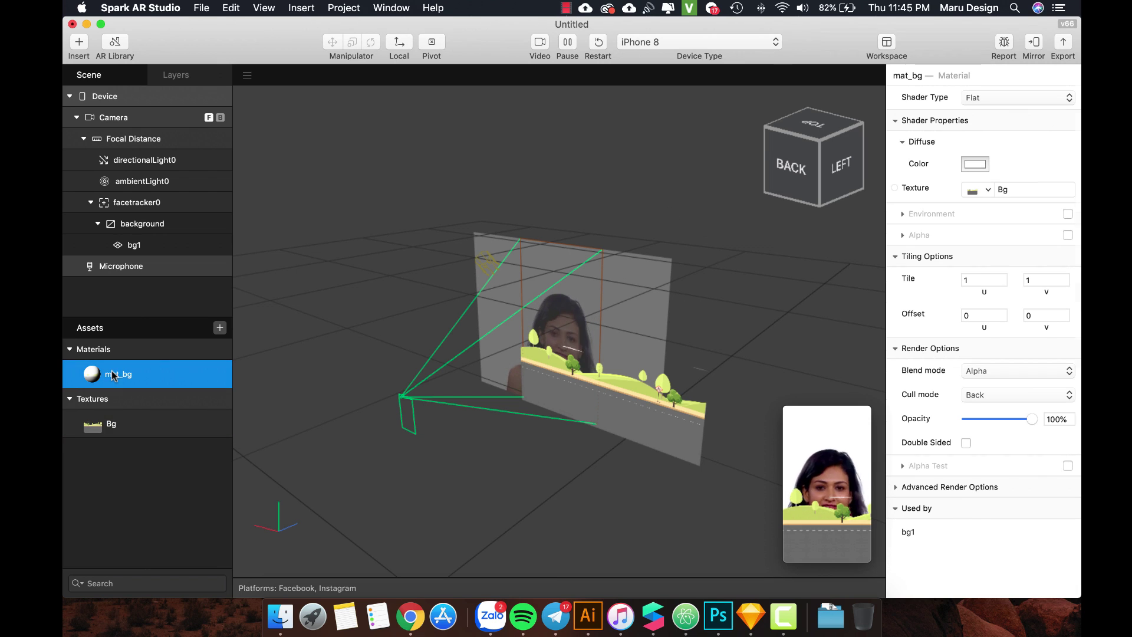
Duplicate the bg1 plane inside the background canvas
left_click(133, 244)
right_click(146, 247)
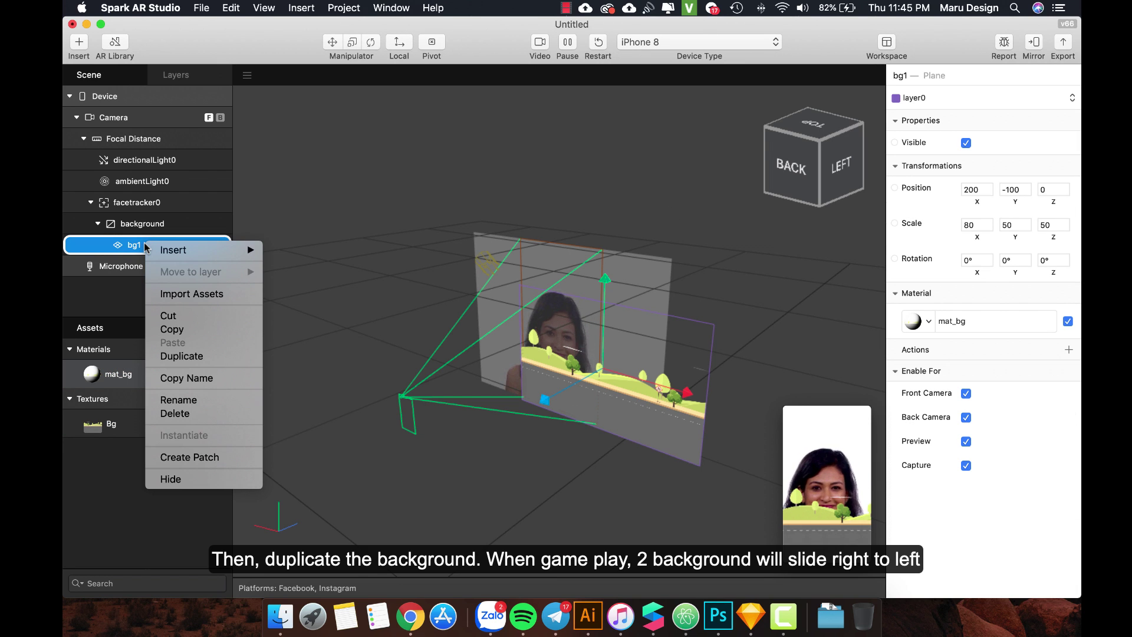
left_click(186, 355)
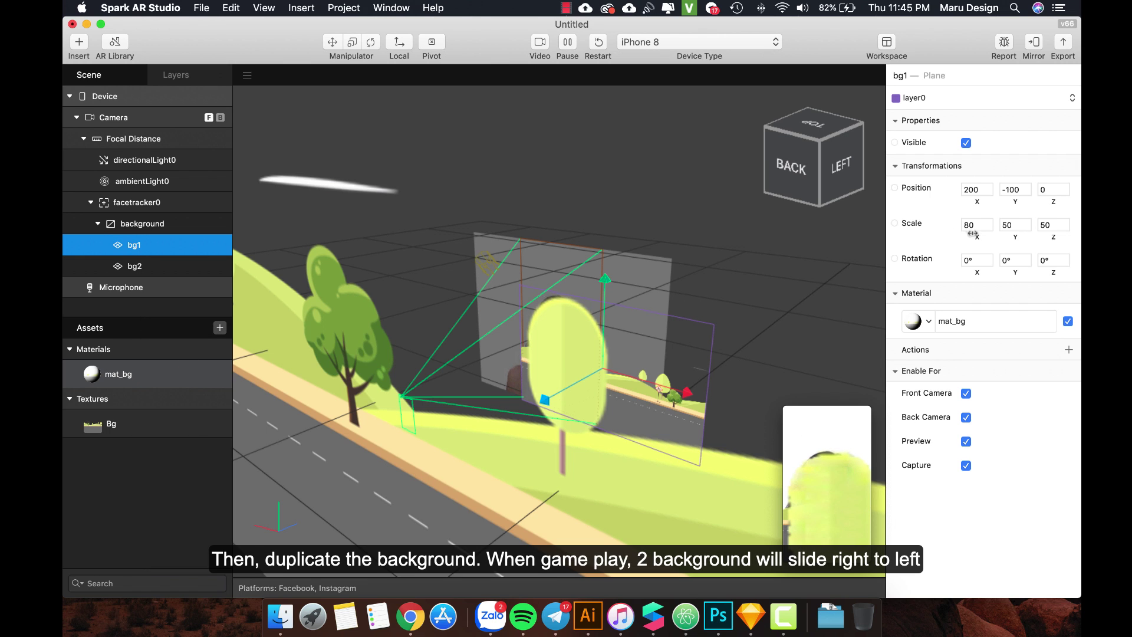
Set the bg2 plane's scale to 80 in X, 50 in Y and 50 in Z
left_click(136, 266)
left_click(978, 225)
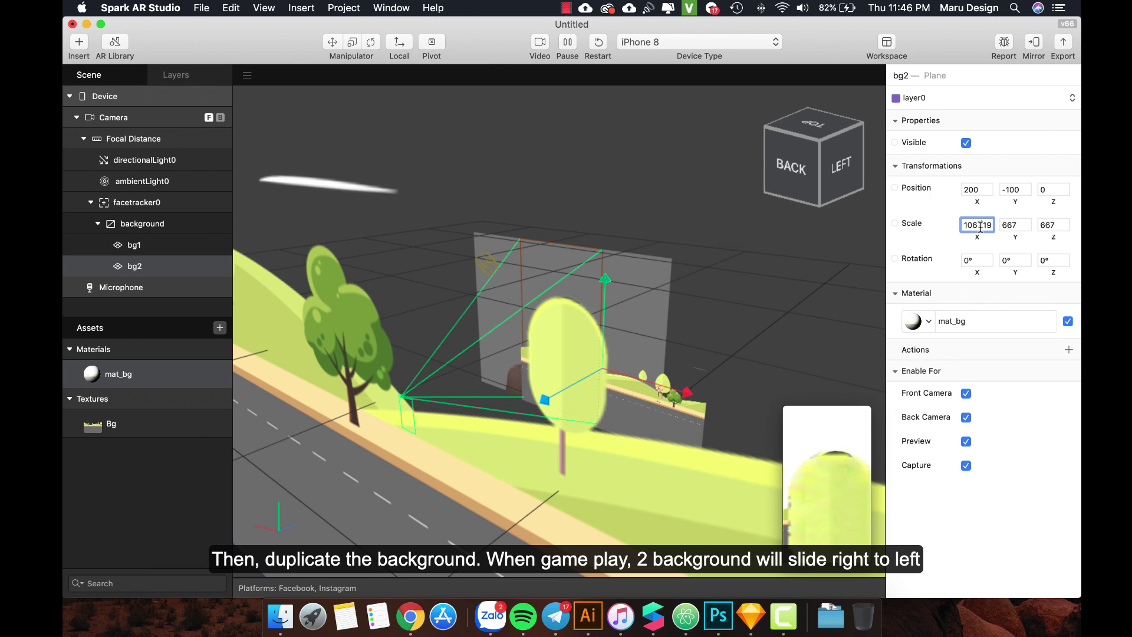
key("super+a")
type("80")
key("Tab")
type("50")
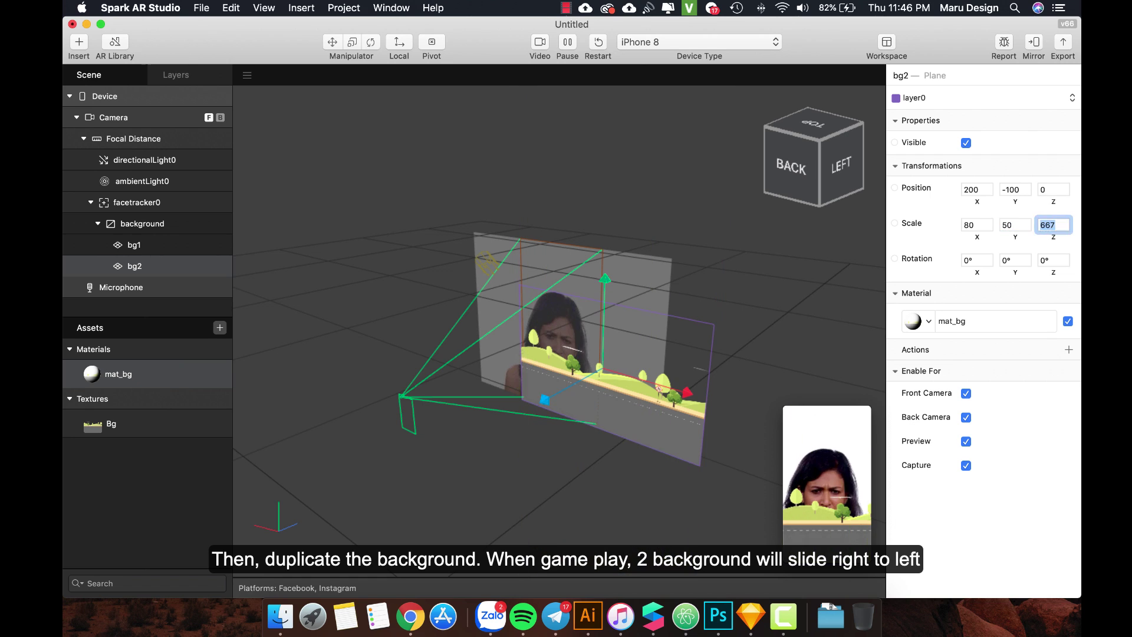
key("Tab")
type("50")
key("Return")
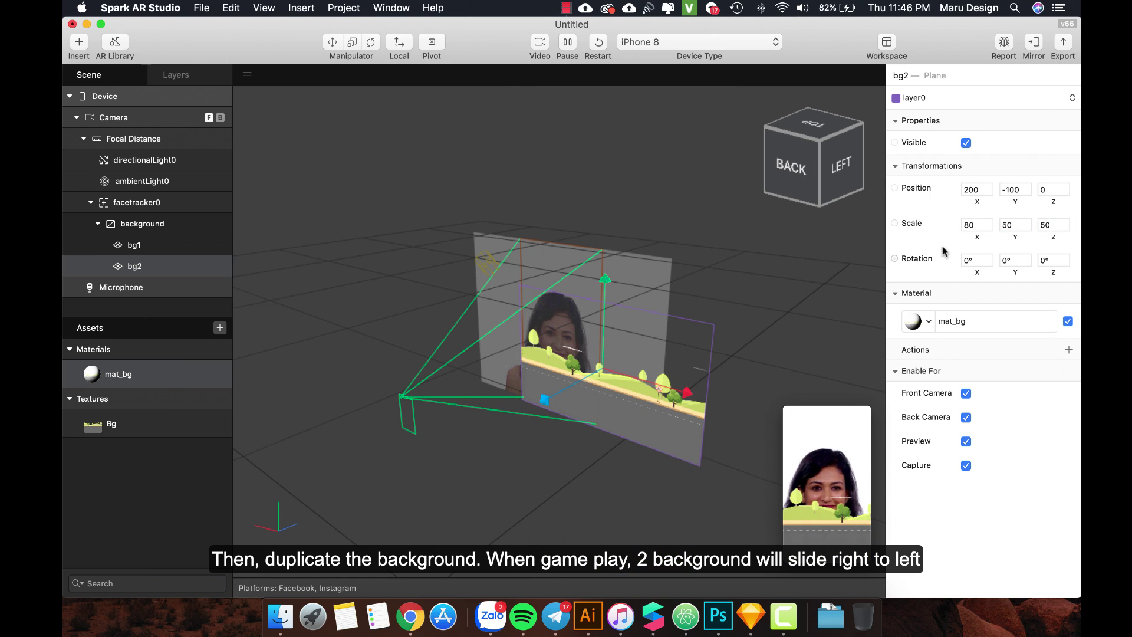
Set the bg2 plane's X position to 1000 so that it extends the background beyond bg1
left_click(977, 189)
type("1000")
key("Return")
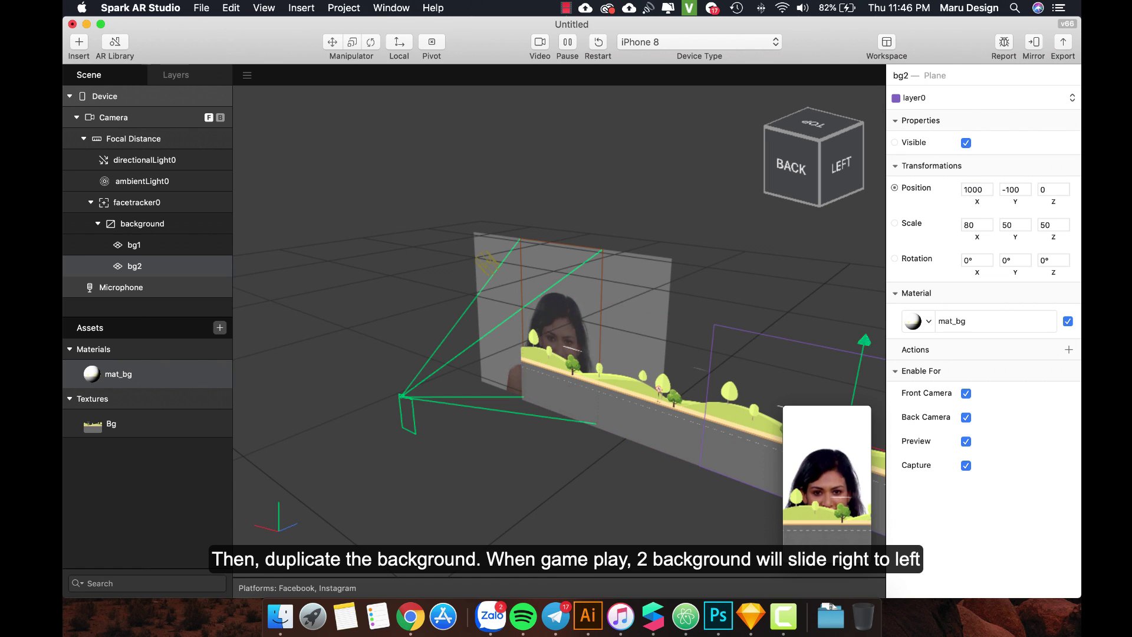
scroll(647, 353, "down", 5)
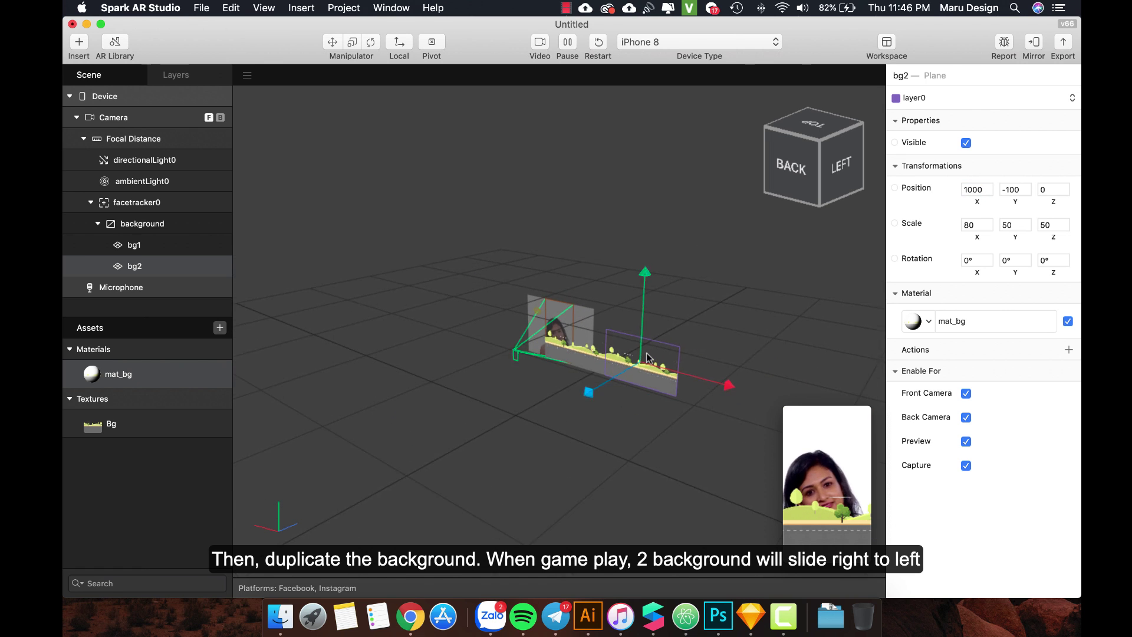
scroll(646, 352, "up", 2)
left_click_drag(129, 263, 137, 245)
left_click(137, 223)
left_click(138, 248)
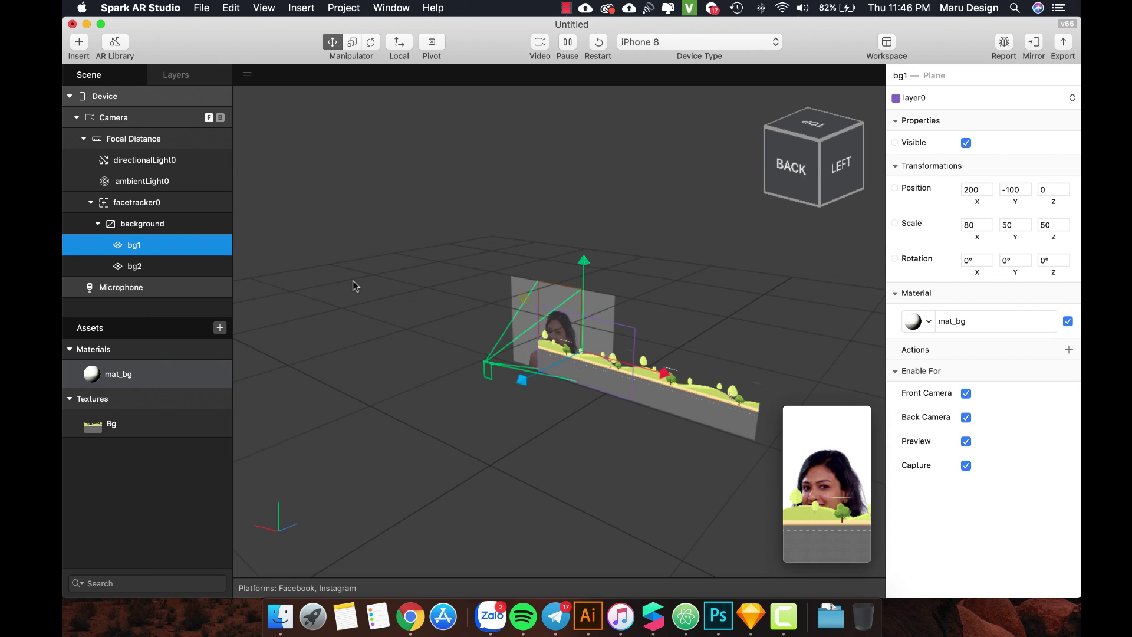
scroll(353, 280, "up", 3)
Insert a new canvas under facetracker0 and rename it character
left_click(98, 224)
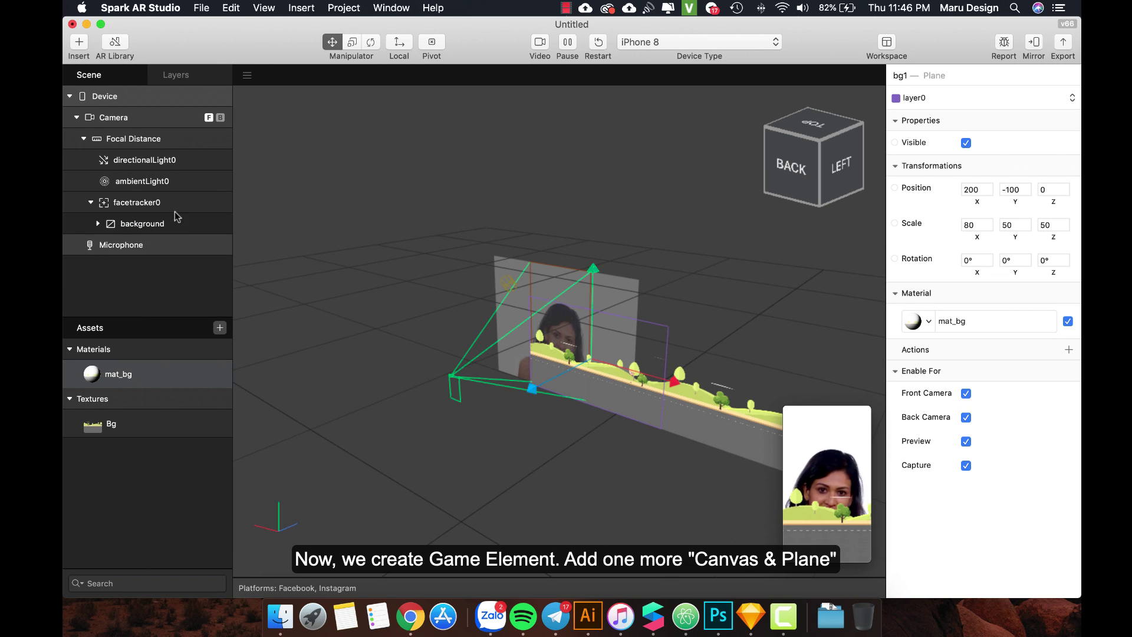
left_click(143, 203)
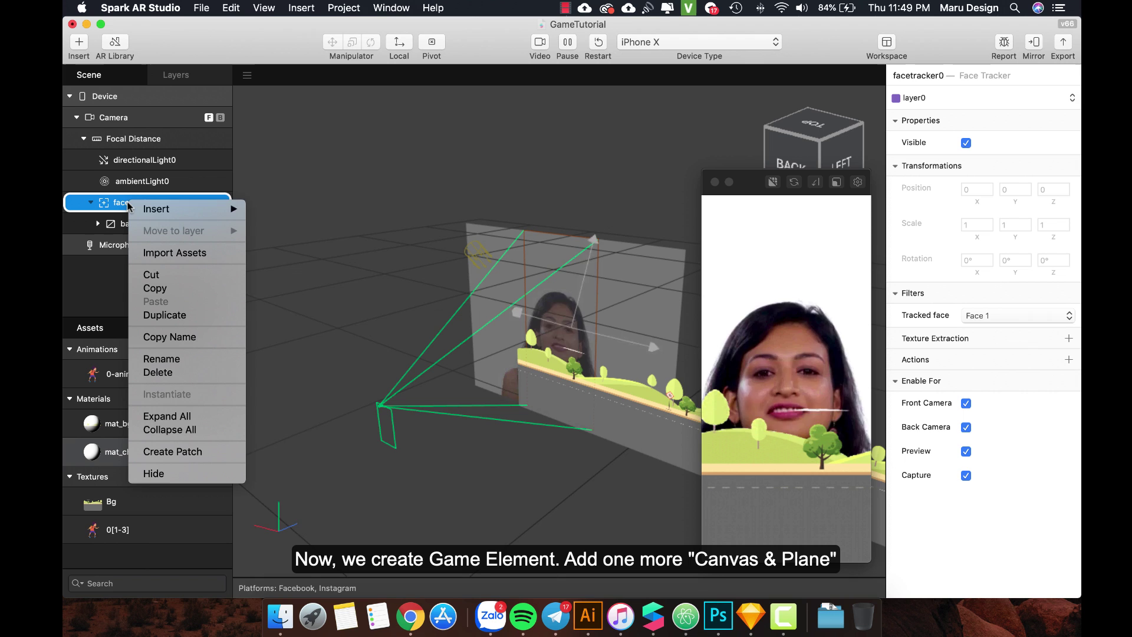
mouse_move(190, 211)
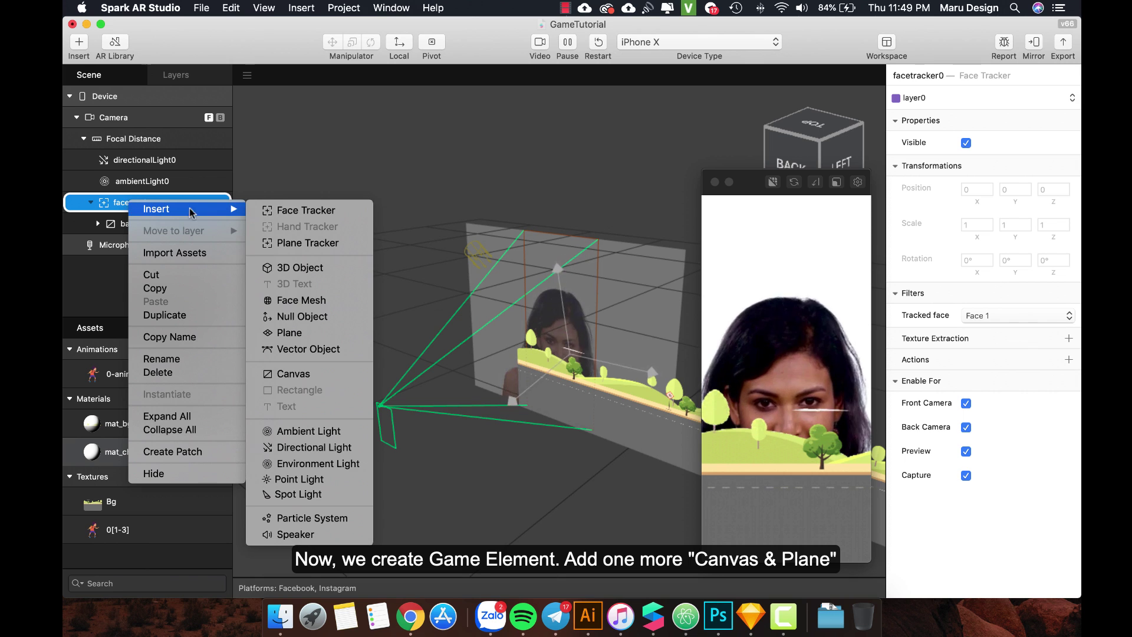
left_click(293, 373)
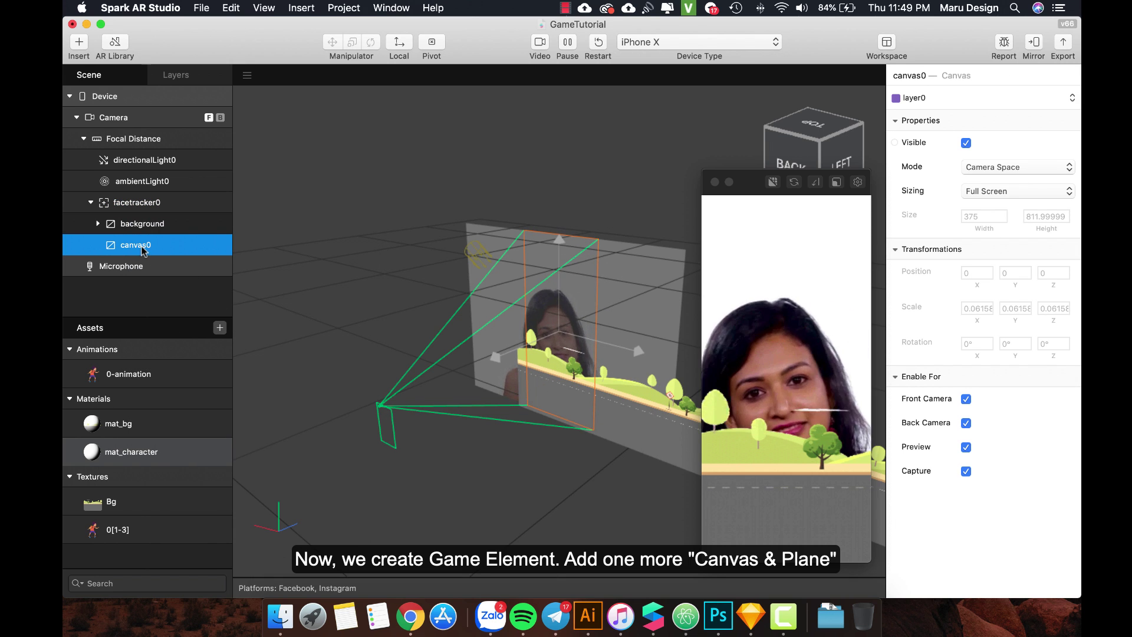
double_click(142, 248)
type("char")
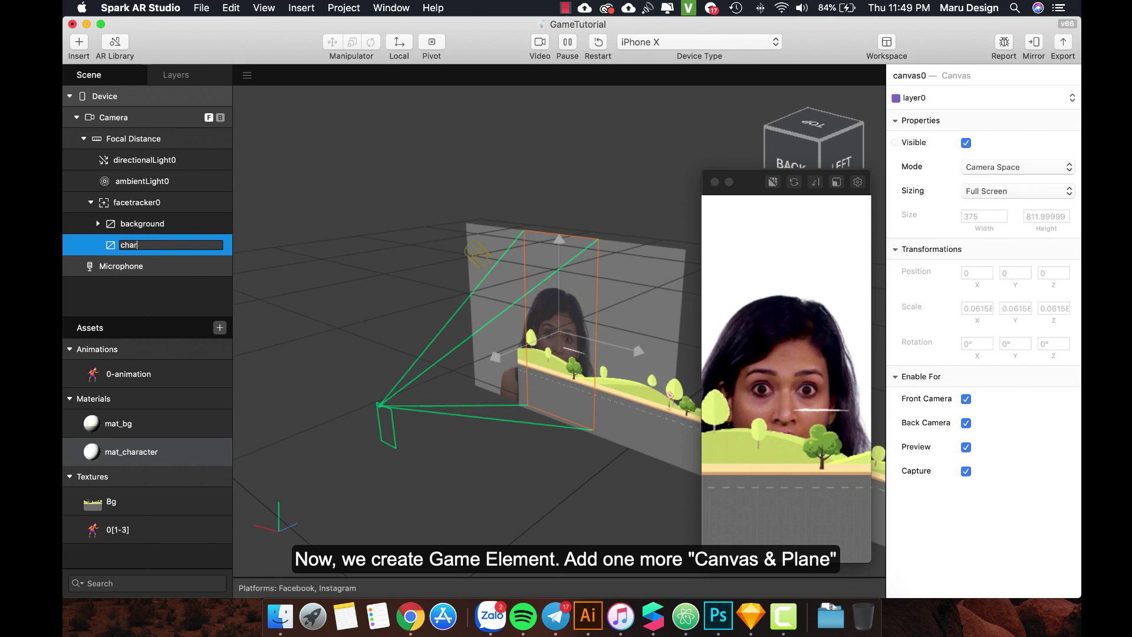
type("acter")
key("Return")
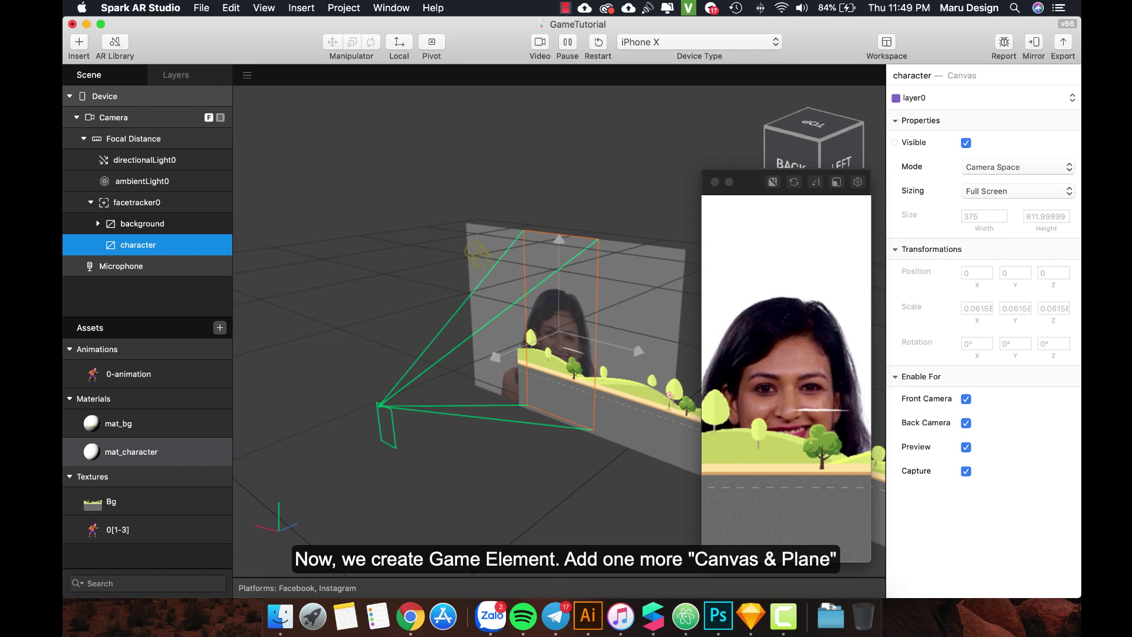
Insert a plane inside the character canvas
right_click(147, 247)
mouse_move(177, 250)
left_click(329, 375)
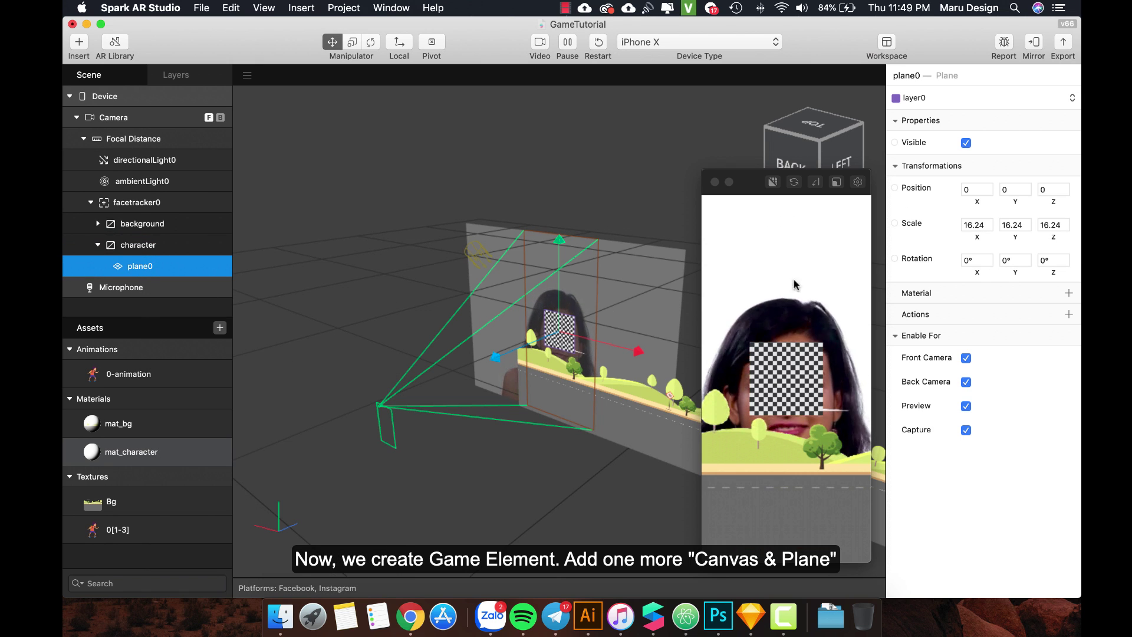
Set the new plane's scale to 6 in X, Y and Z
left_click(974, 225)
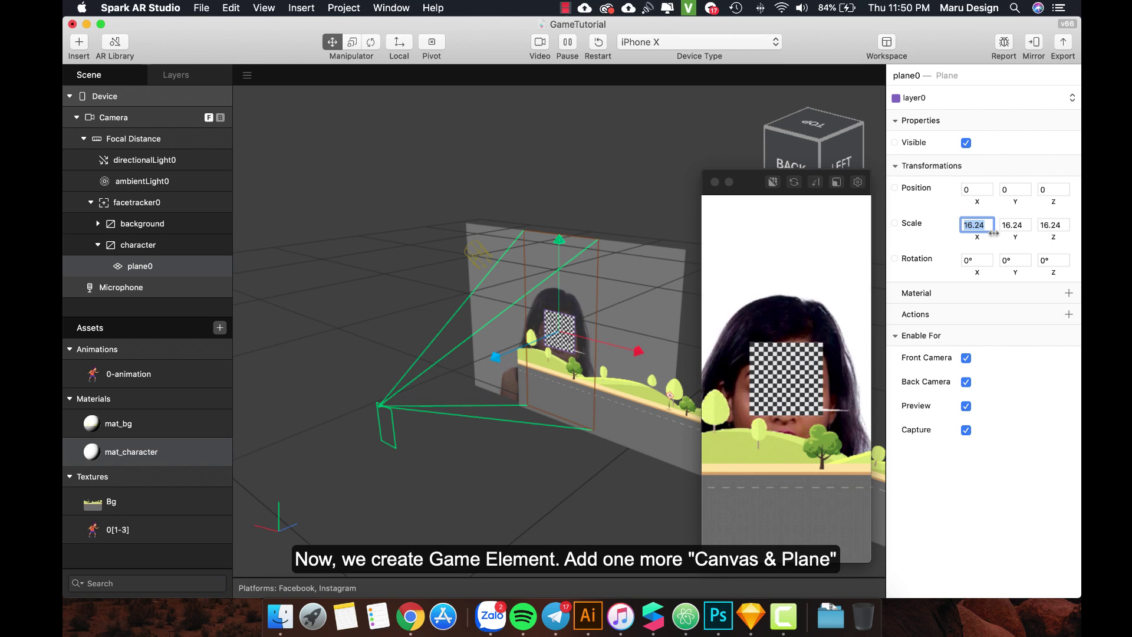
type("6")
key("Tab")
type("6")
key("Tab")
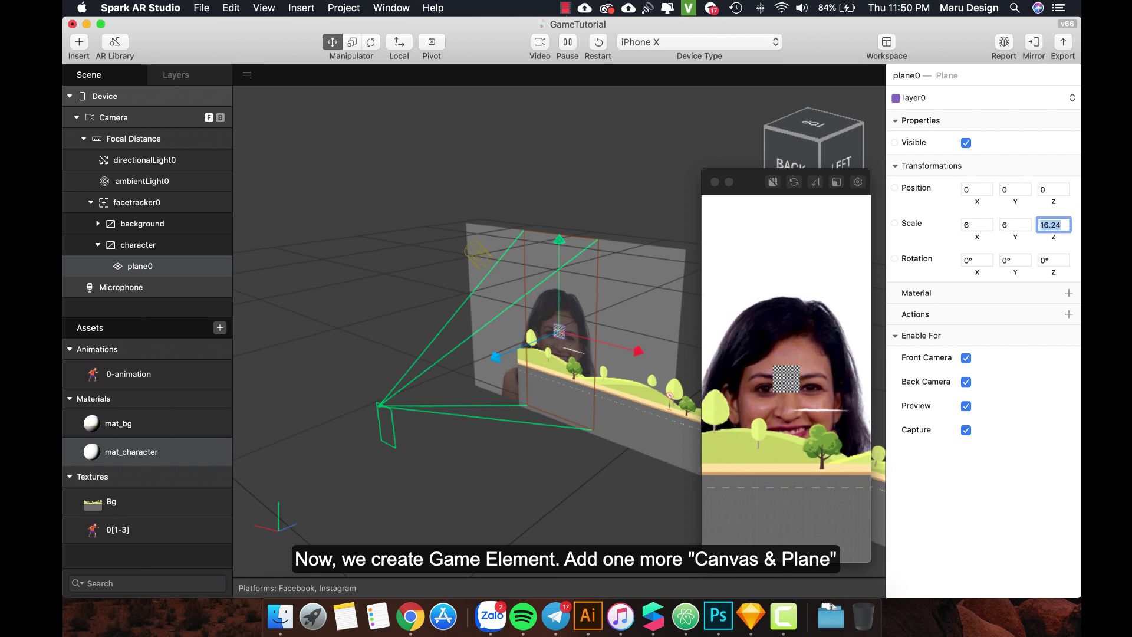
type("6")
key("Return")
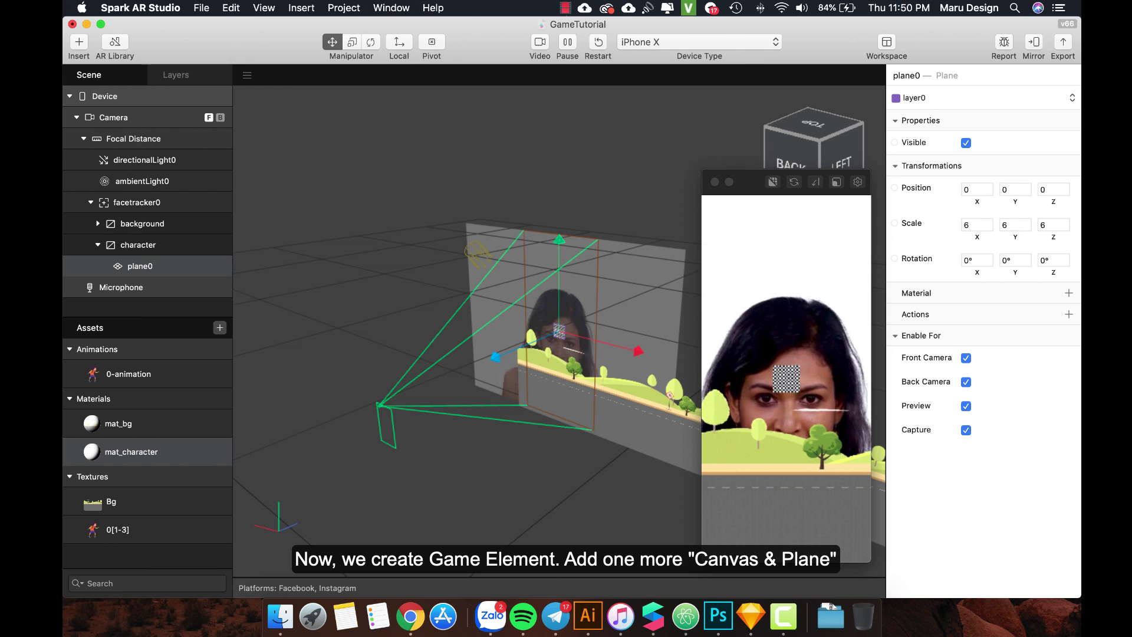
Rename the plane inside the new canvas as character
left_click(137, 270)
left_click(136, 269)
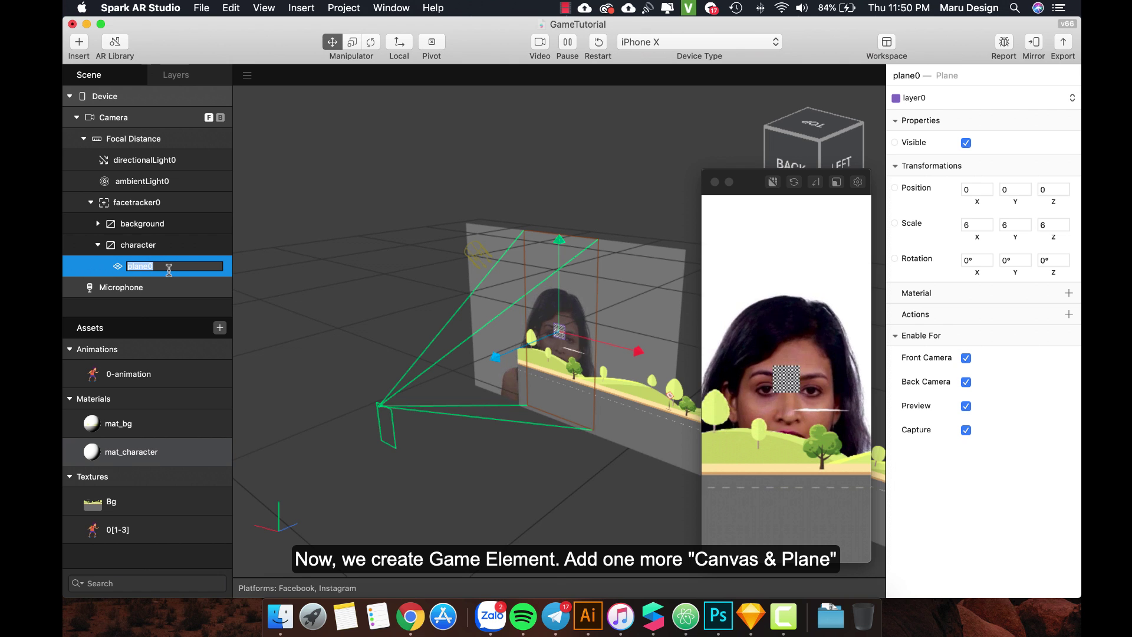
type("character")
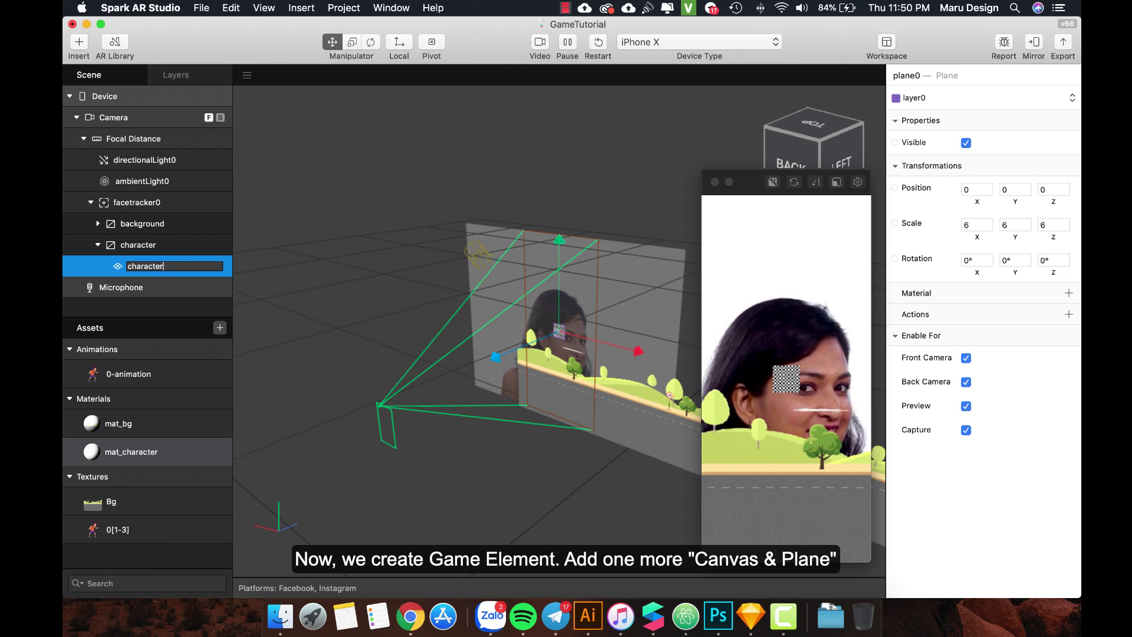
key("Return")
Rename the canvas holding the character plane as gameElement
left_click(123, 248)
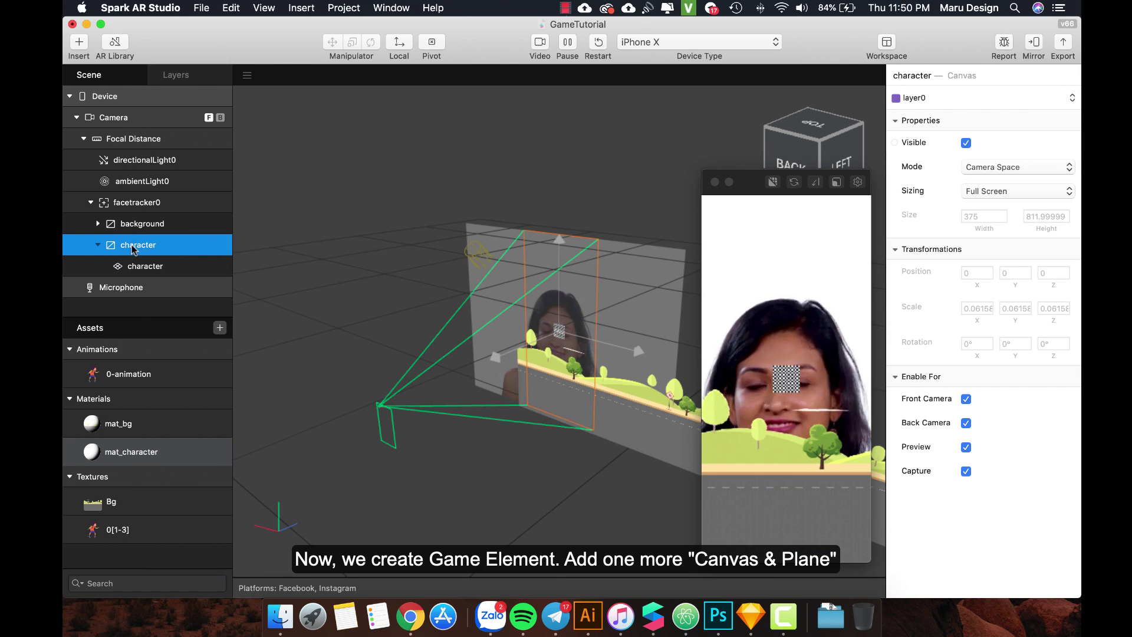
left_click(123, 248)
type("gameE")
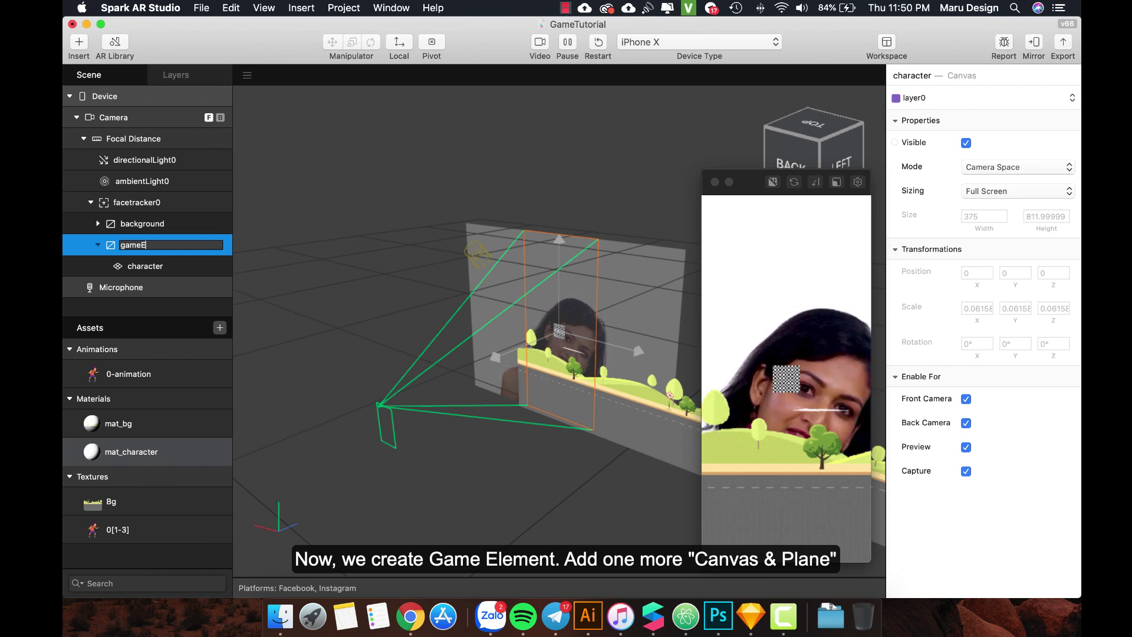
type("lement")
key("Return")
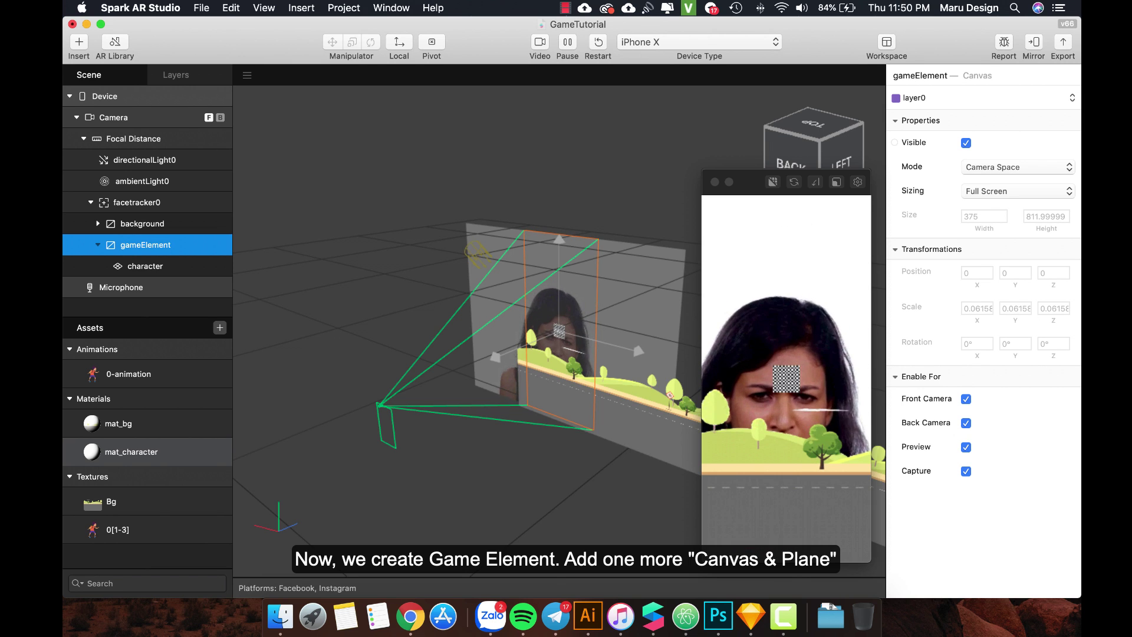
Assign the existing mat_character material to the character plane
left_click(186, 268)
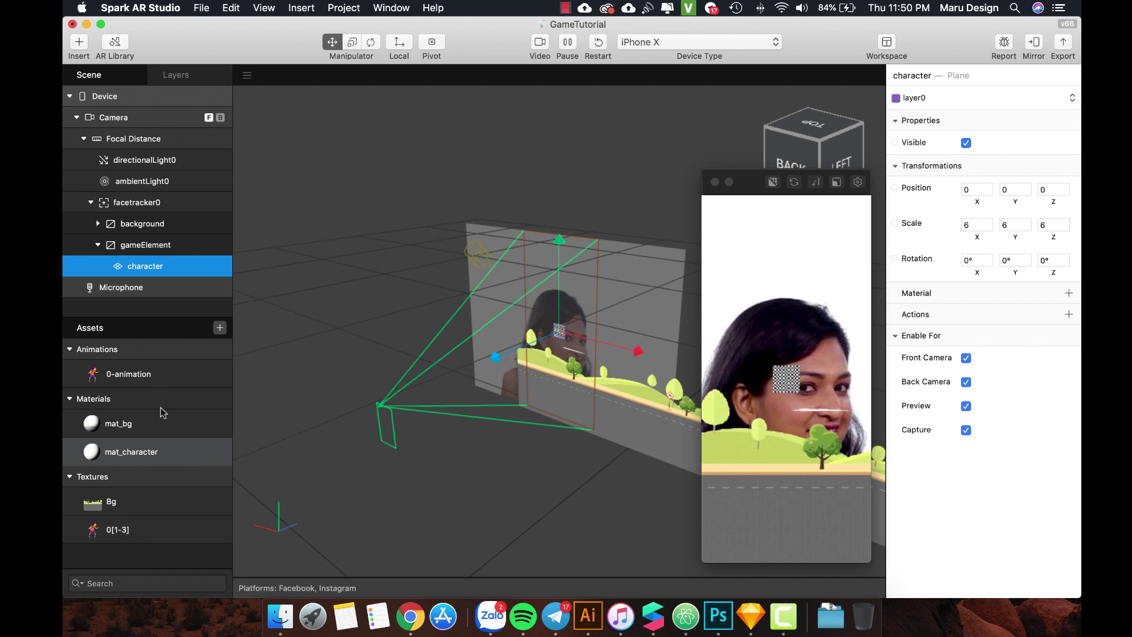
left_click(1068, 293)
left_click(1032, 328)
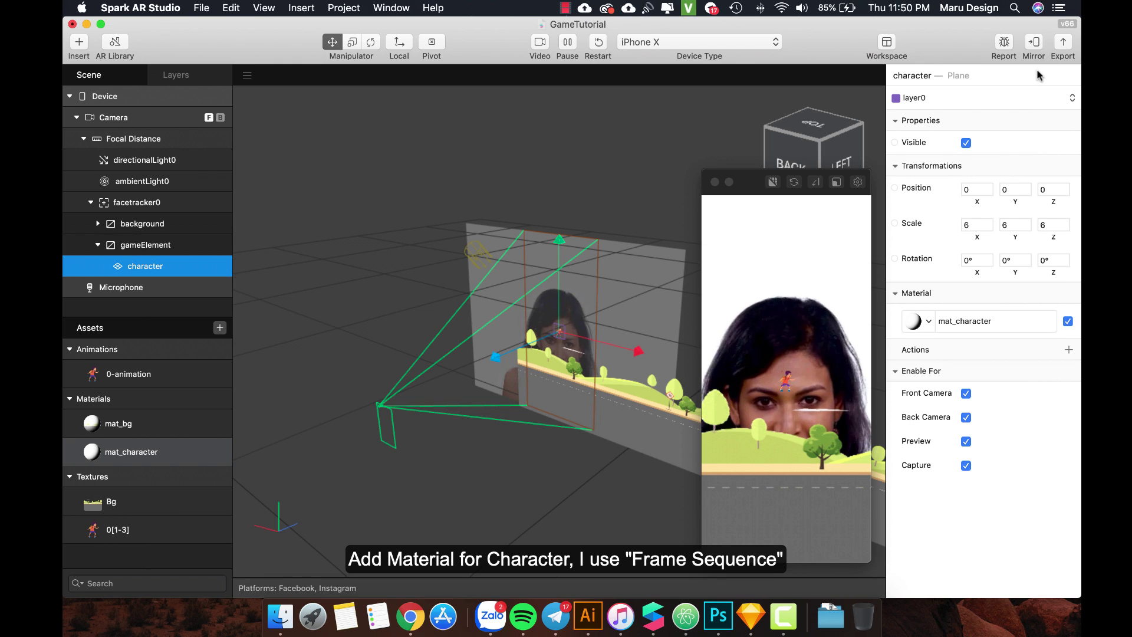
Set the FPS of the 0-animation sequence to 0
left_click(133, 372)
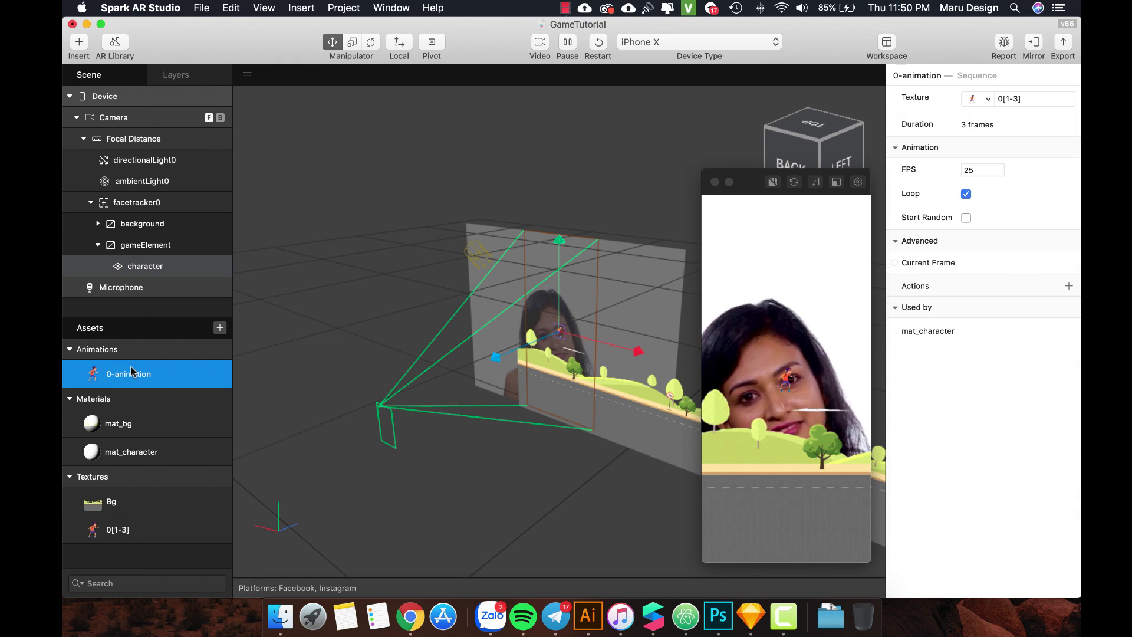
left_click(975, 170)
type("0")
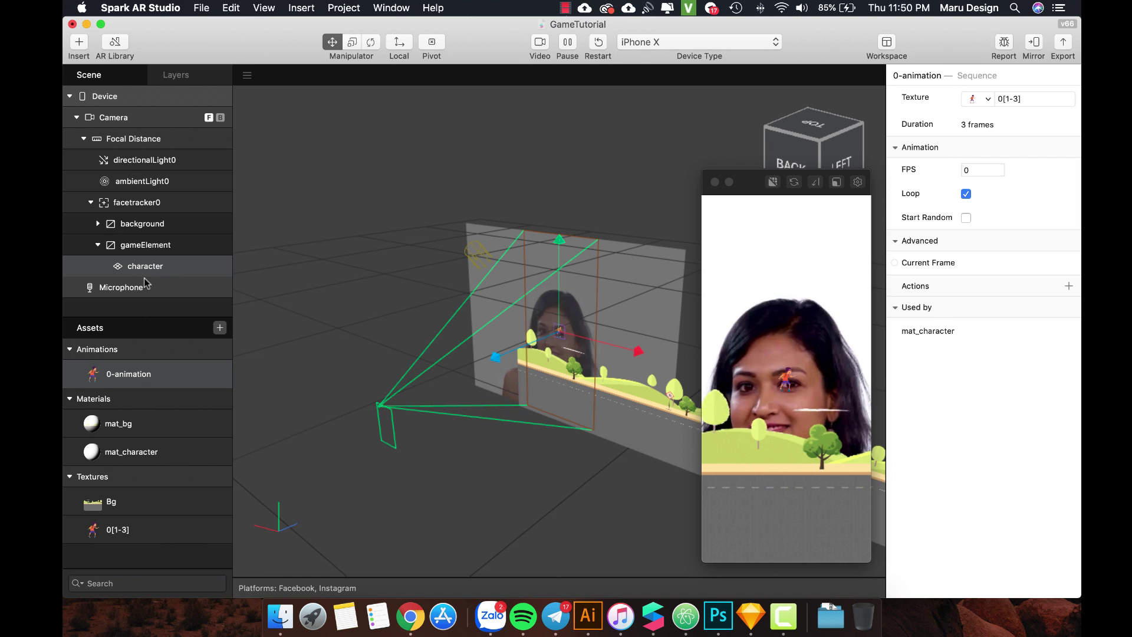
Set the character plane's scale to 8 in X, Y and Z
left_click(138, 268)
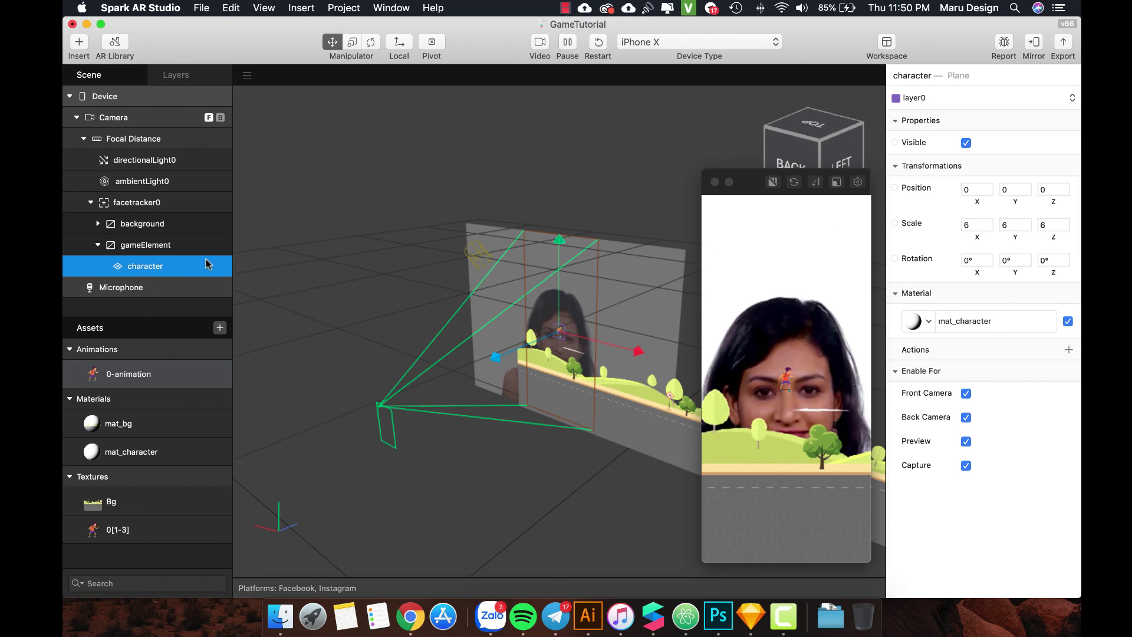
left_click(979, 226)
type("8")
key("Tab")
type("8")
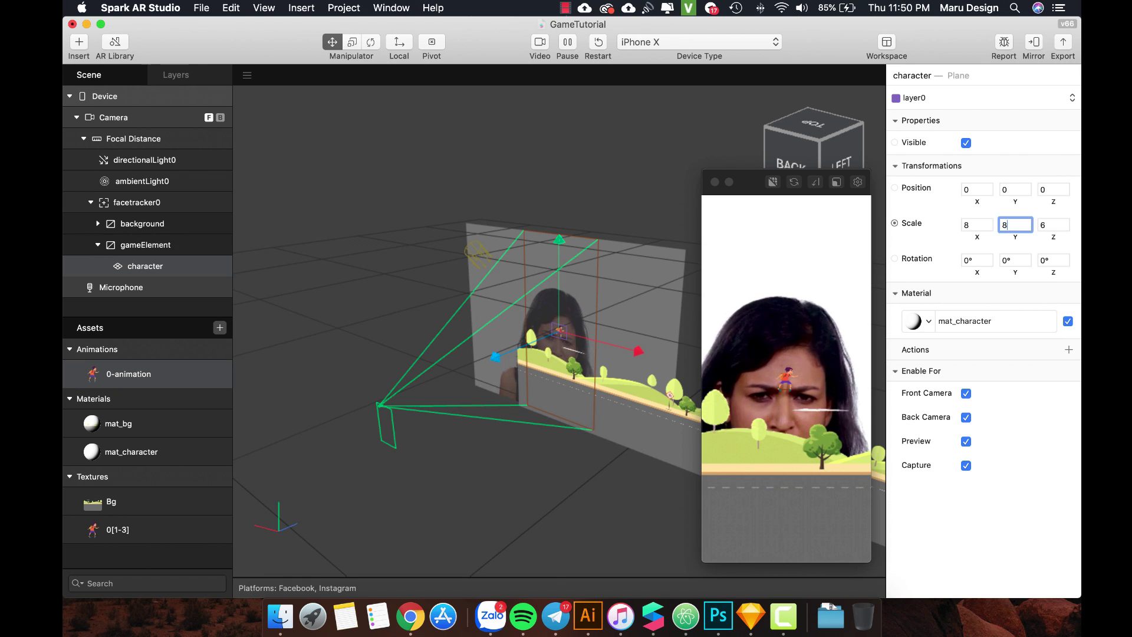
key("Tab")
type("8")
key("Return")
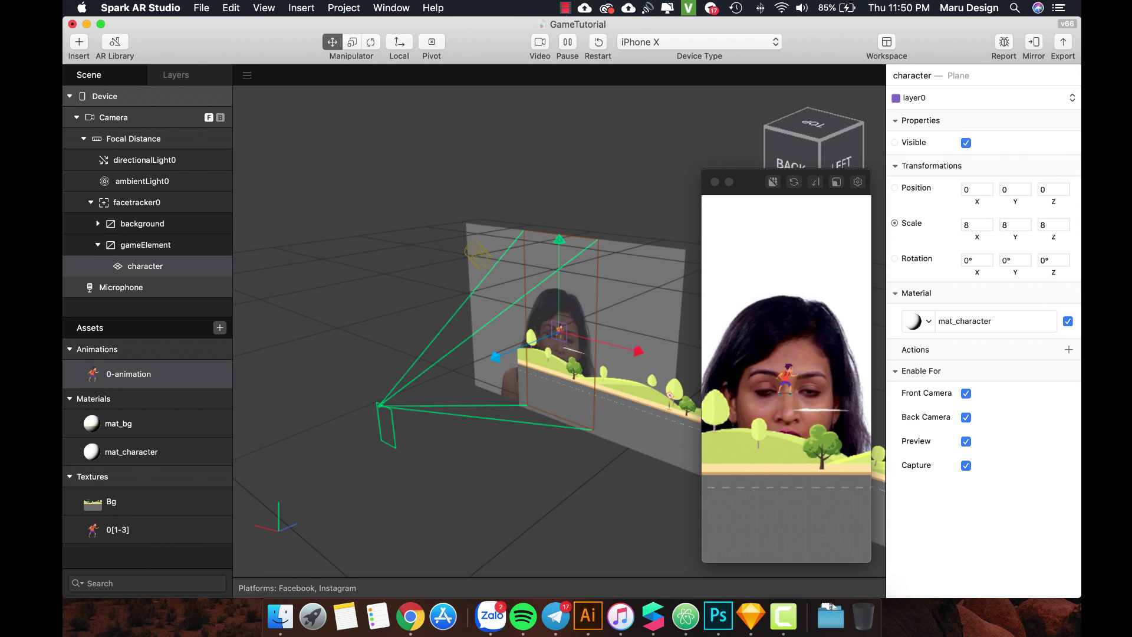
Set the character plane's scale to 10 in X, Y and Z
left_click(977, 224)
type("10")
key("Tab")
type("10")
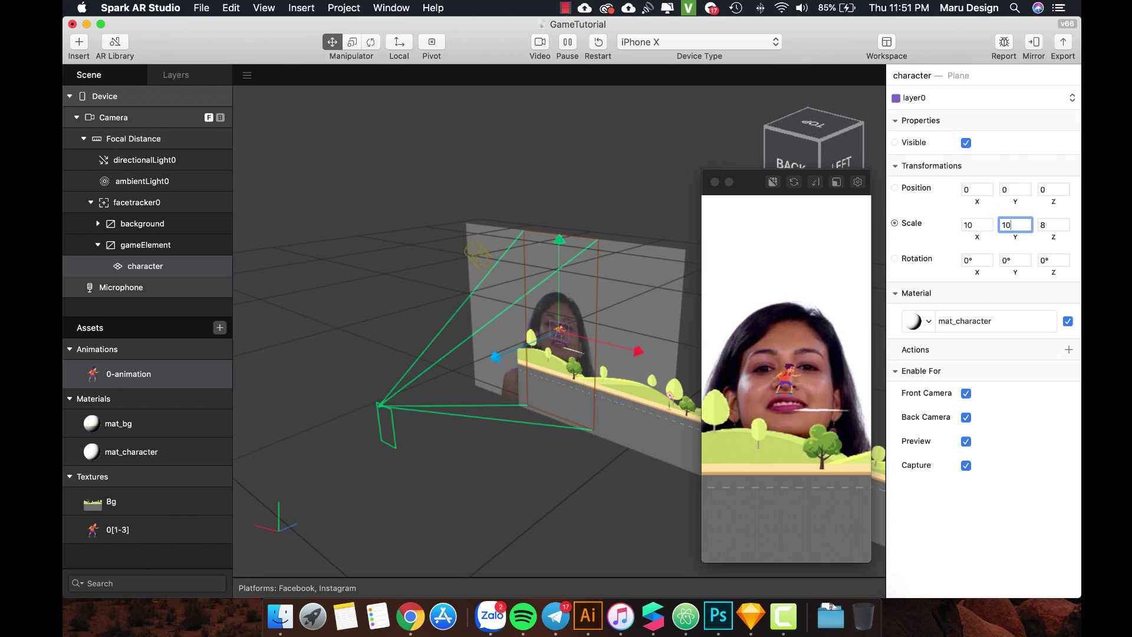
key("Tab")
type("10")
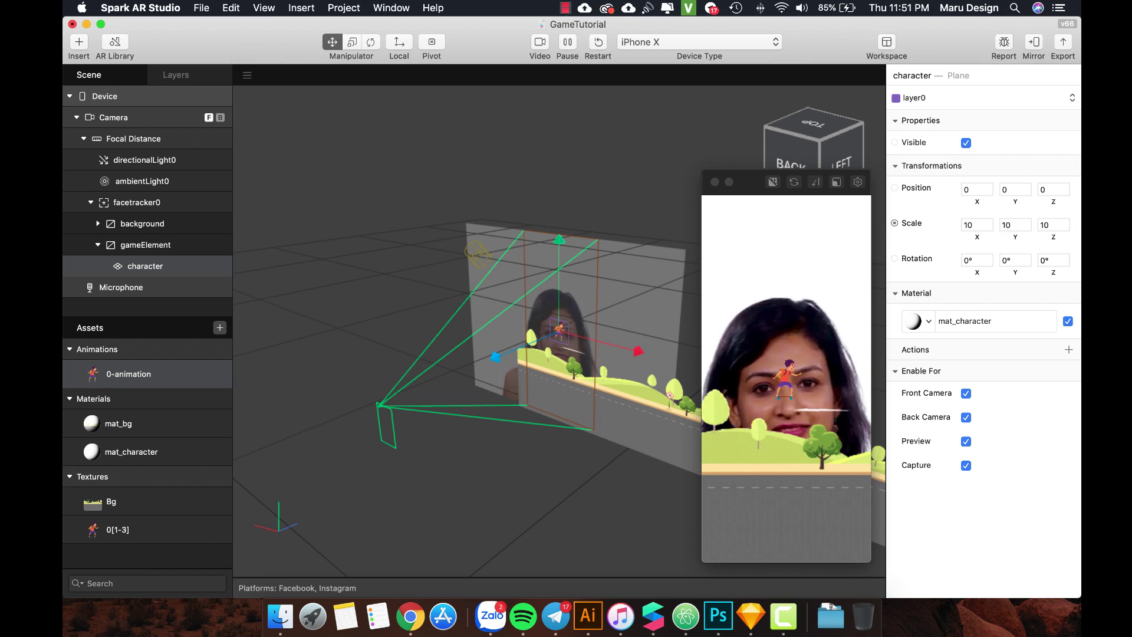
double_click(142, 266)
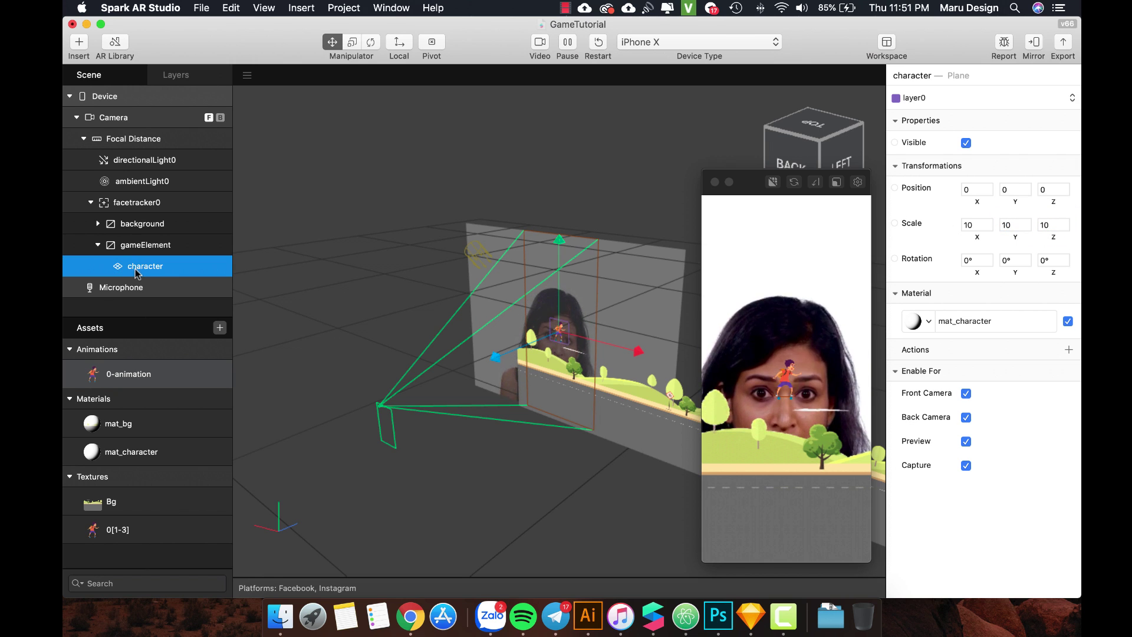
key("Return")
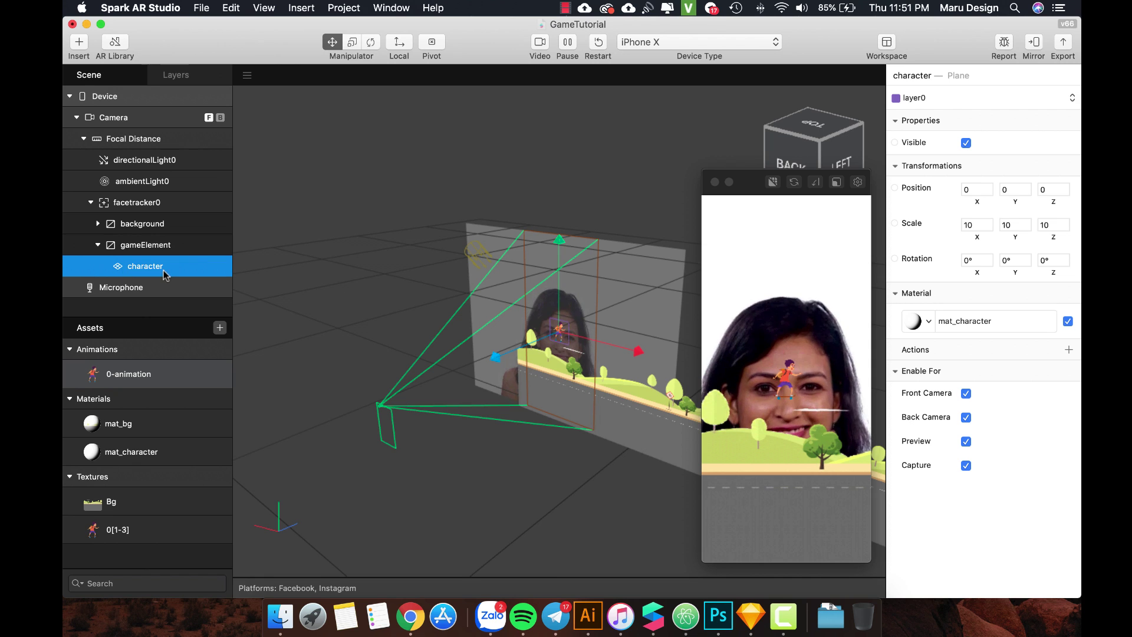
left_click(167, 257)
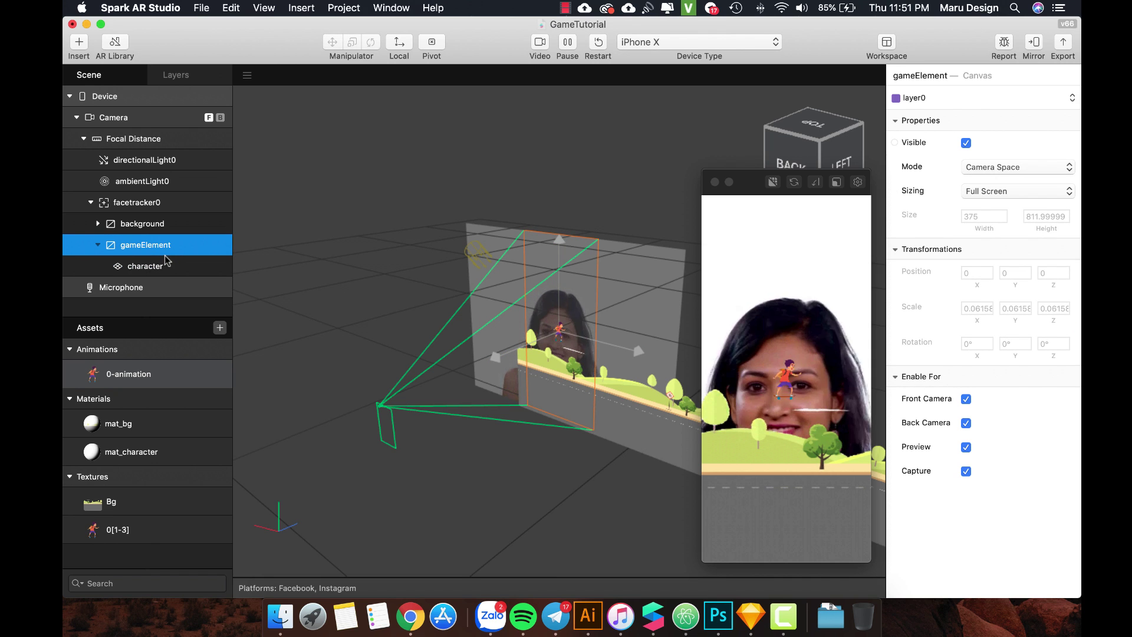
Try Y positions of 100, -300 and -250 for the character plane
left_click(165, 266)
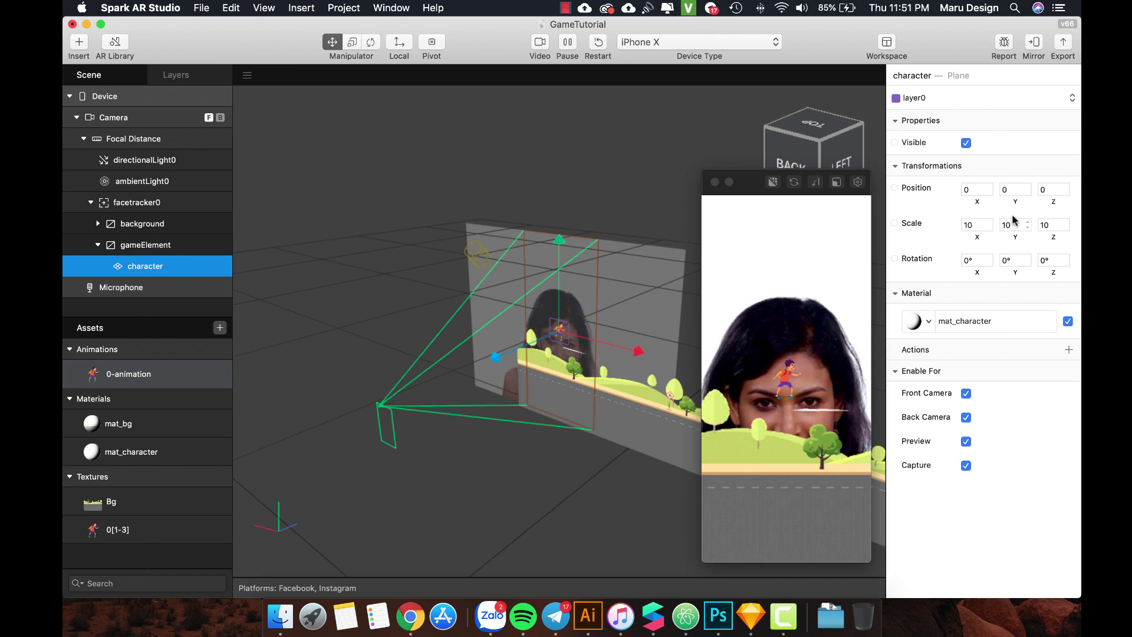
left_click(1015, 194)
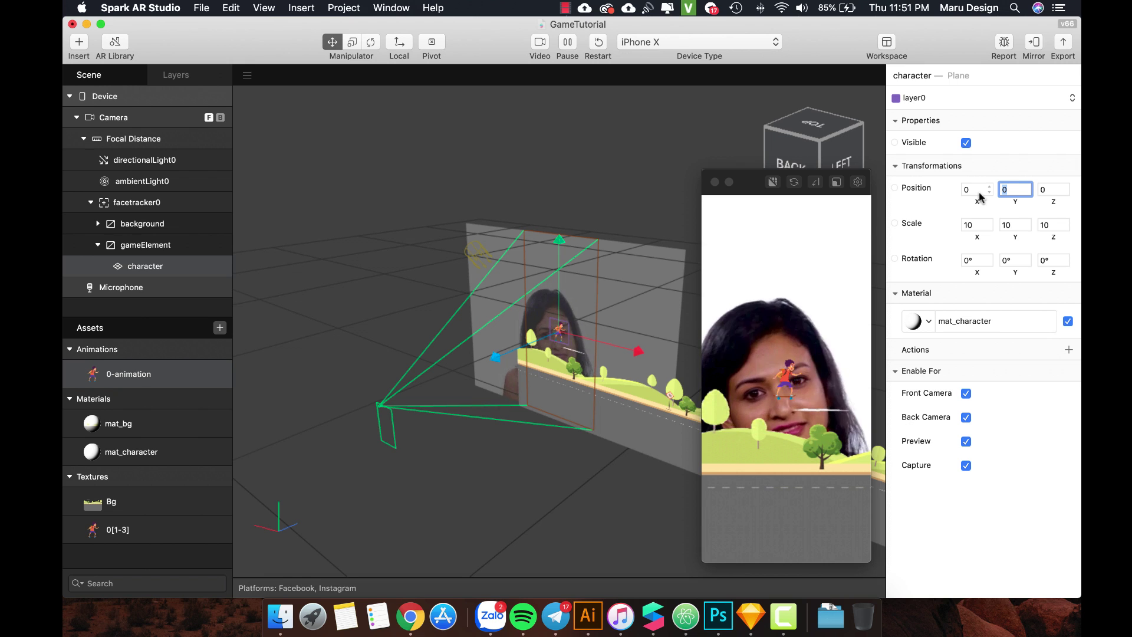
type("100")
key("Return")
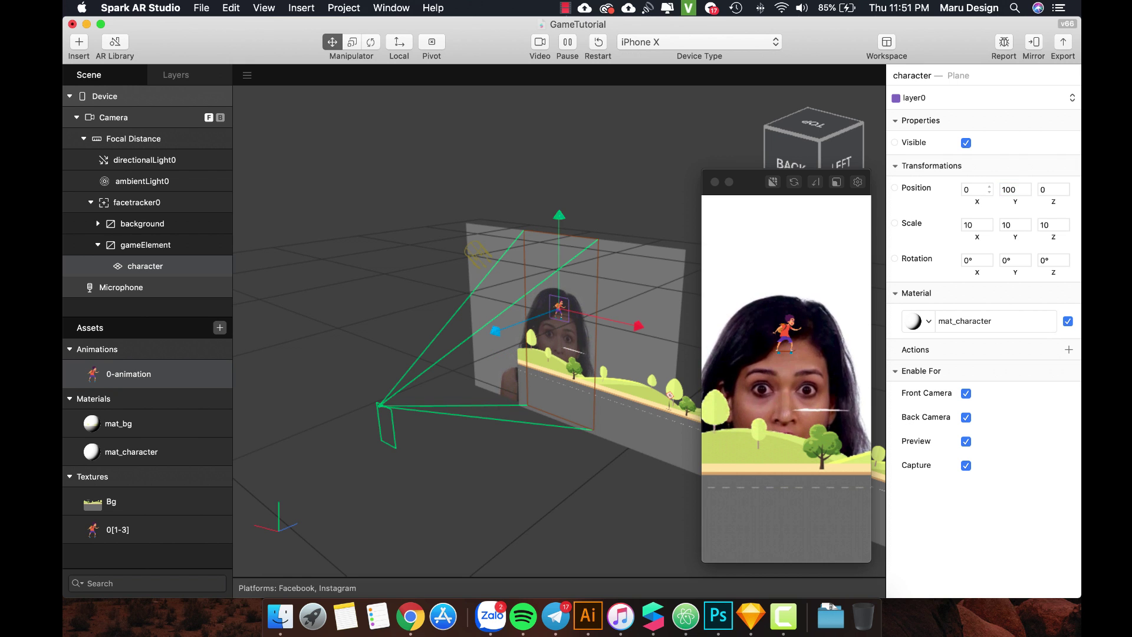
left_click(1024, 190)
type("-300")
key("Return")
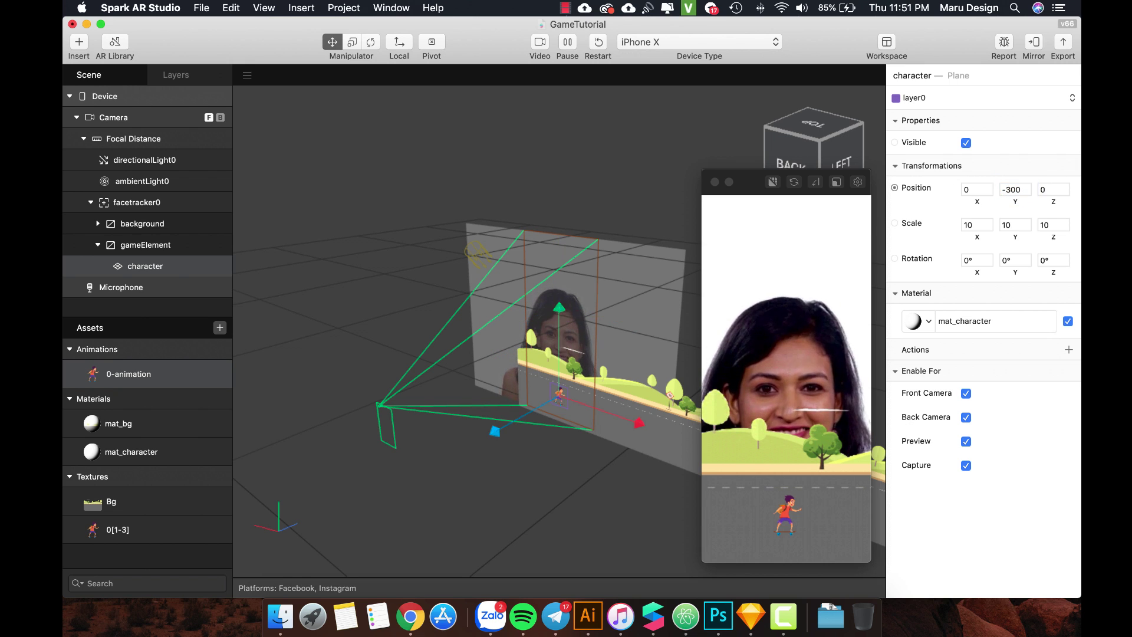
left_click(1010, 190)
type("-250")
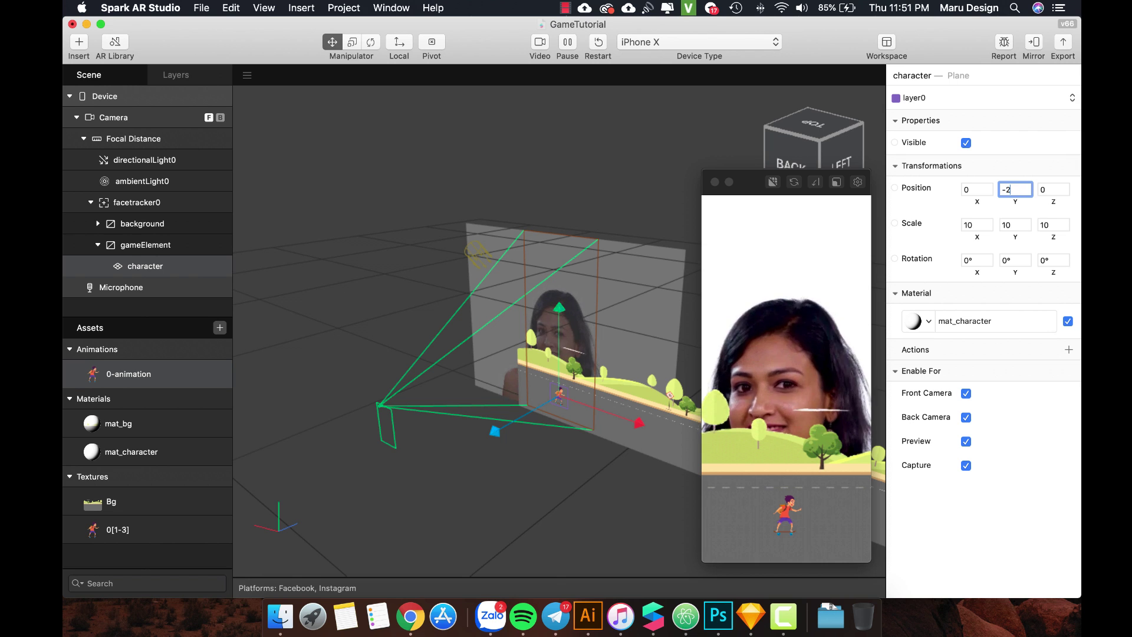
key("Return")
Set the character plane's Y position to -220 to place the skateboarder on the road
left_click(1013, 189)
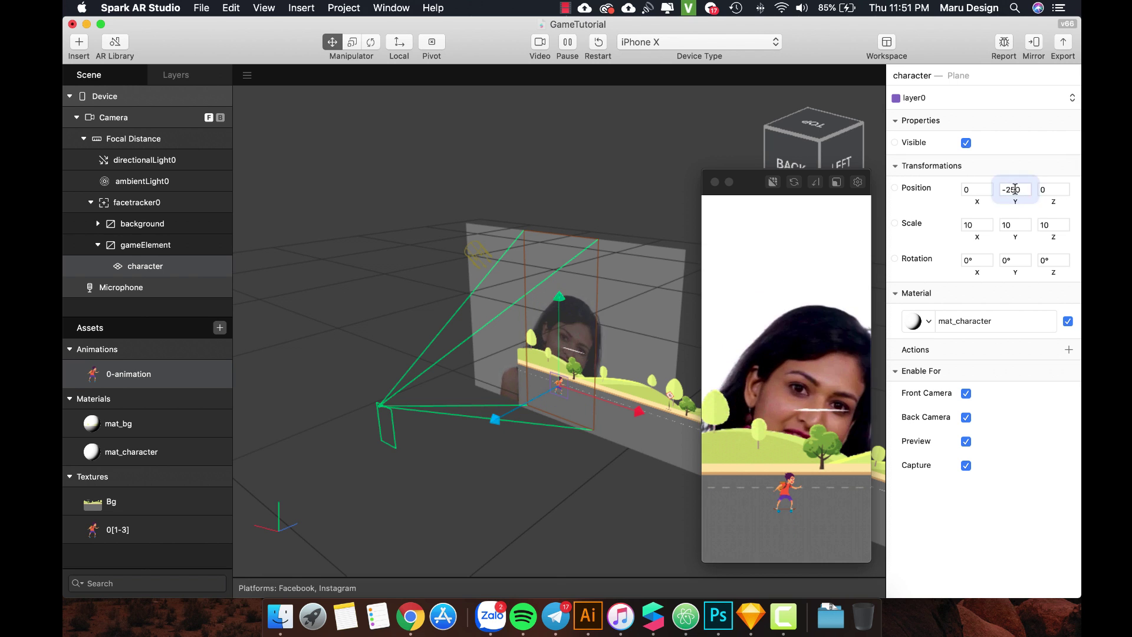
type("-220")
key("Return")
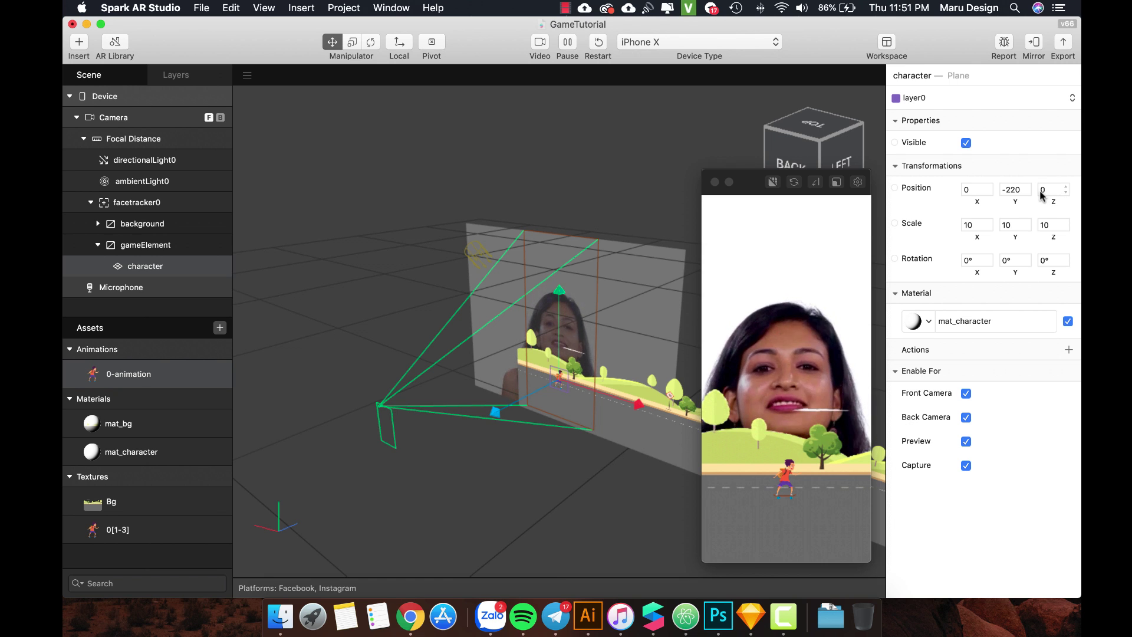
Set the character plane's scale to 12 in X, Y and Z
left_click(970, 225)
type("12")
key("Return")
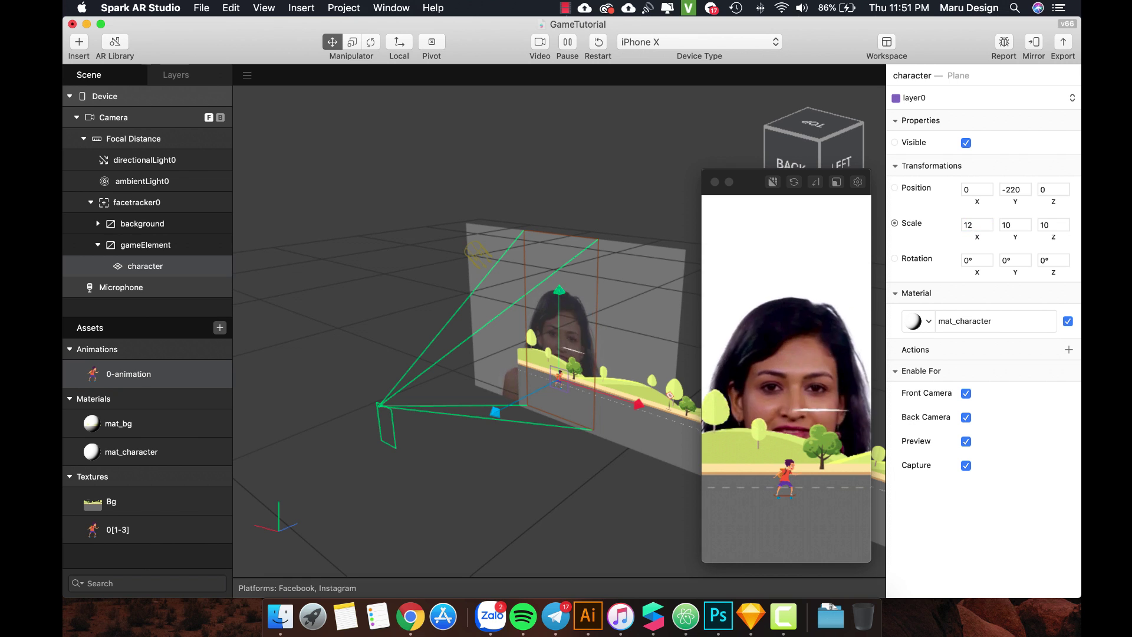
left_click(1024, 229)
type("12")
key("Tab")
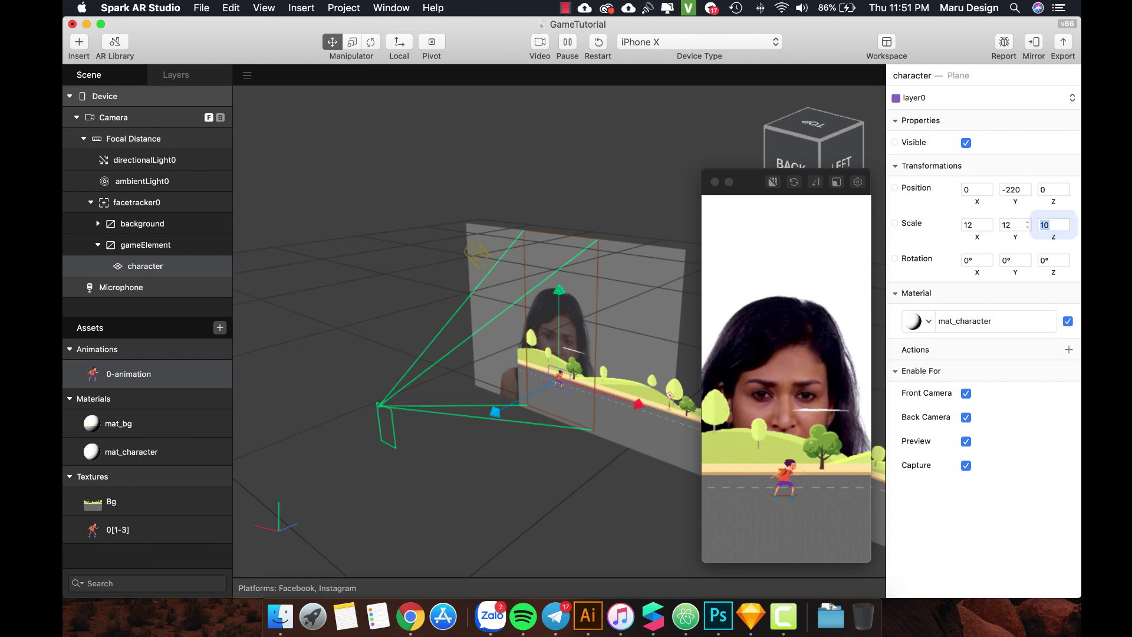
type("12")
key("Return")
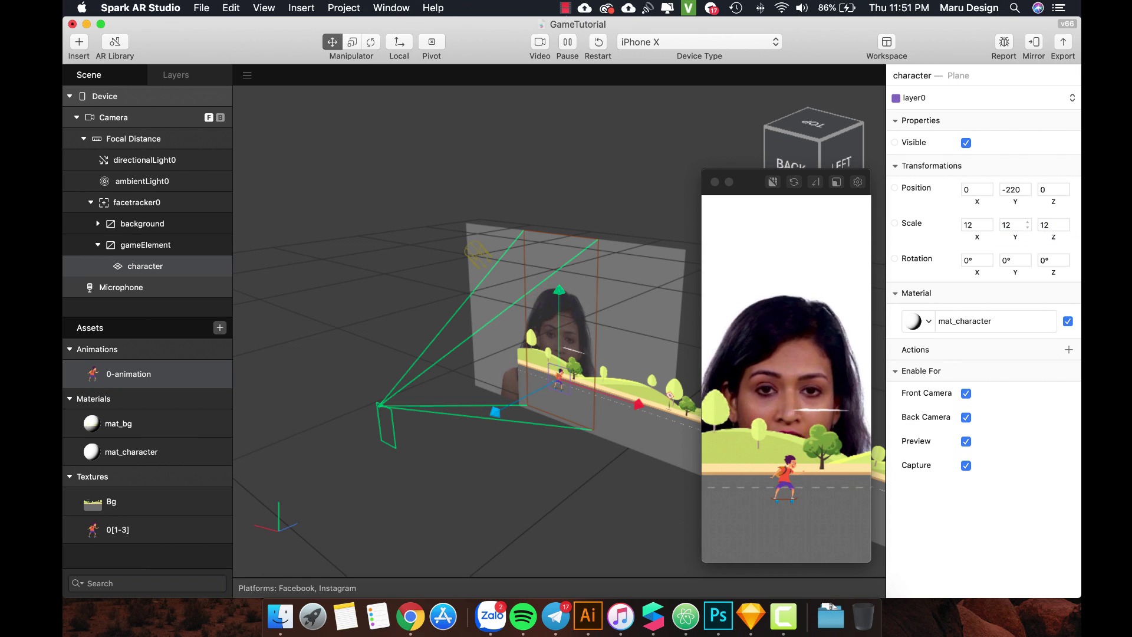
Try a Y position of -200 for the character plane, settling on -210
left_click(1012, 189)
type("-200")
key("Return")
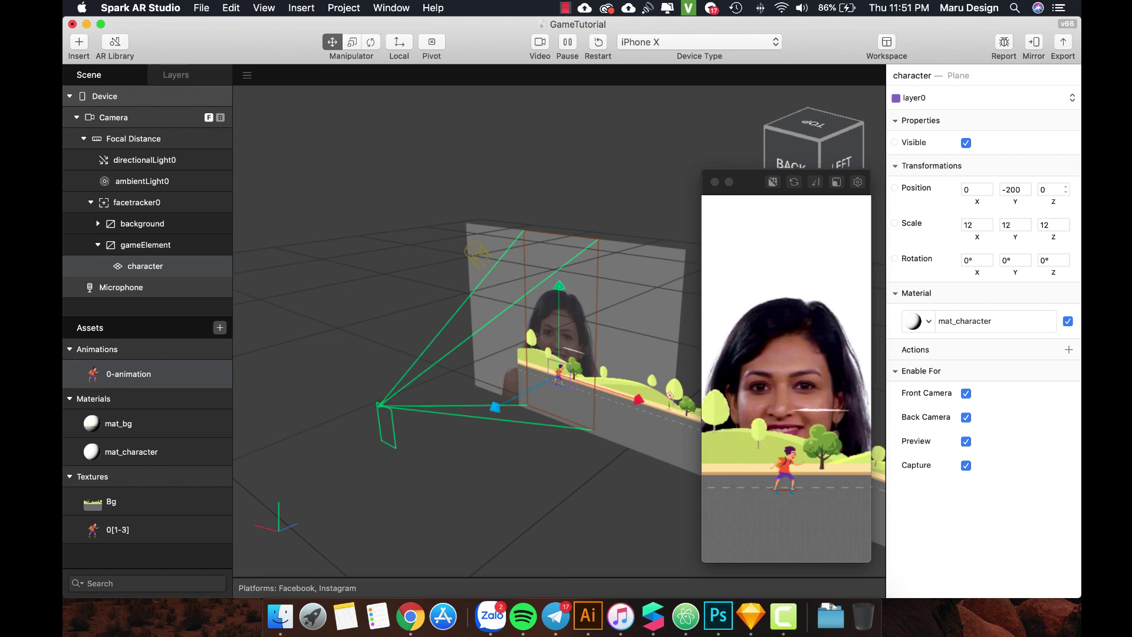
left_click(1021, 190)
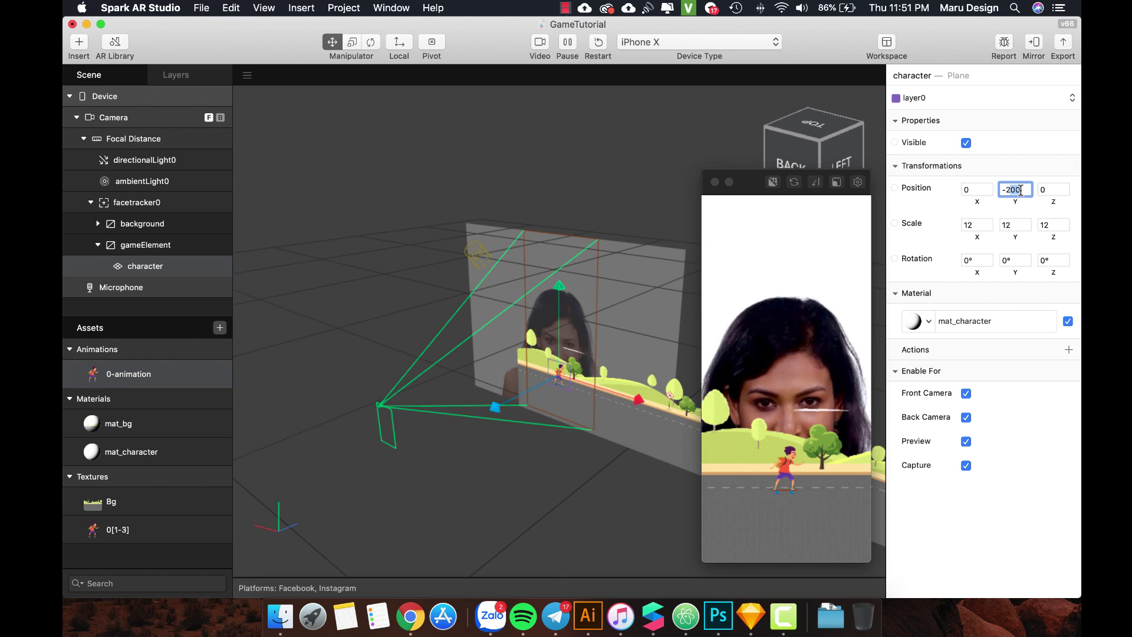
type("-210")
key("Return")
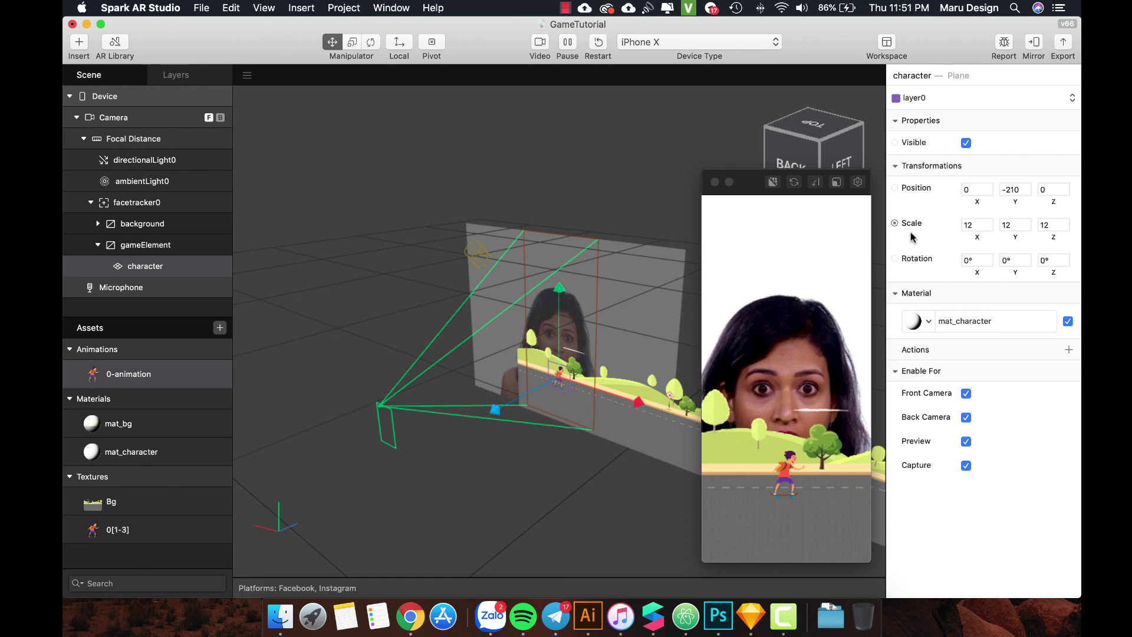
Move the character plane along X, trying -100 and -120 and settling on -125
left_click(973, 192)
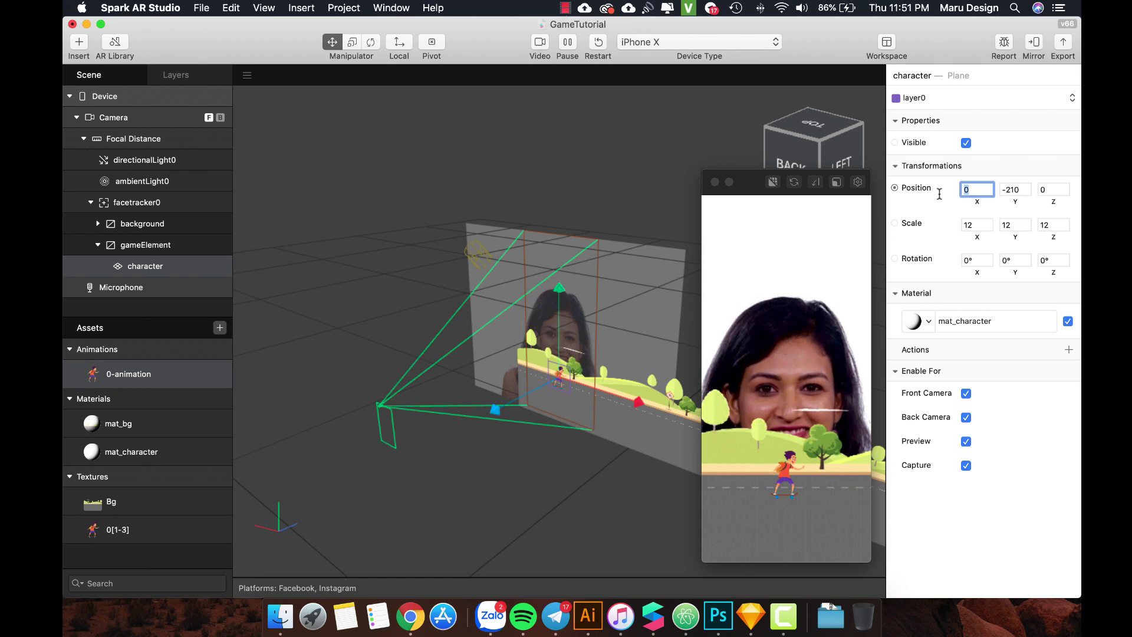
key("Return")
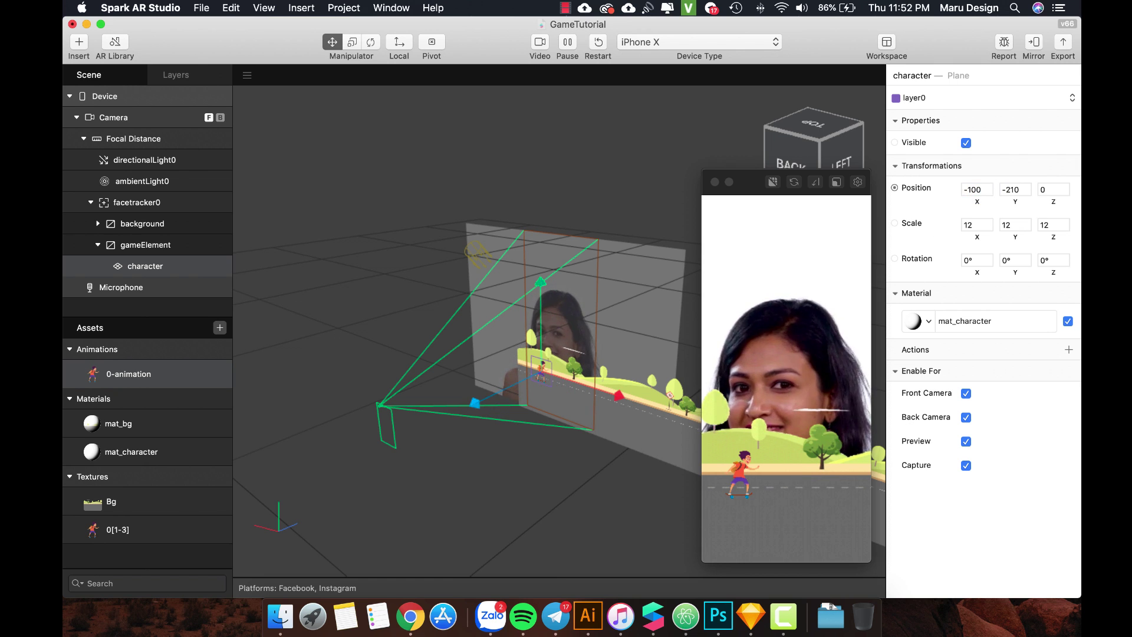
left_click(985, 191)
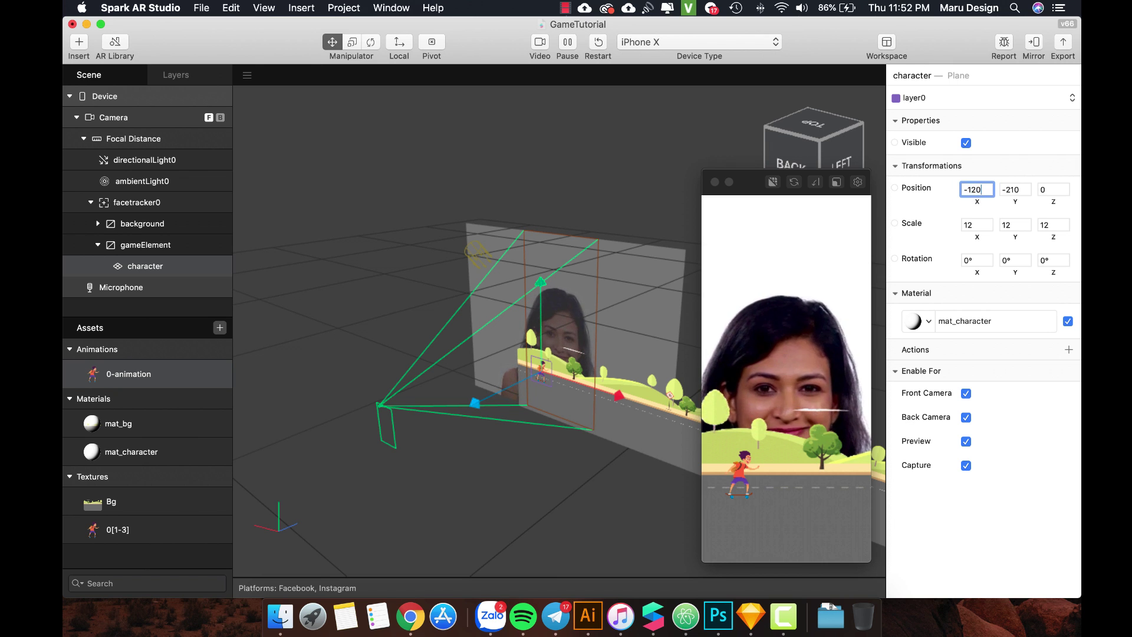
key("Return")
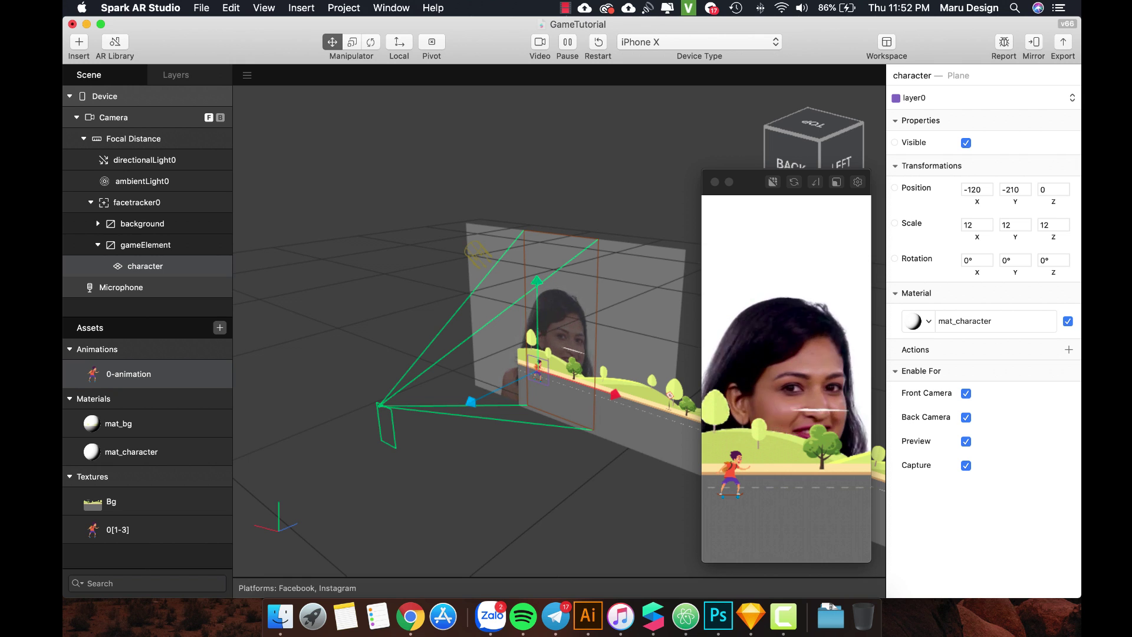
left_click(979, 190)
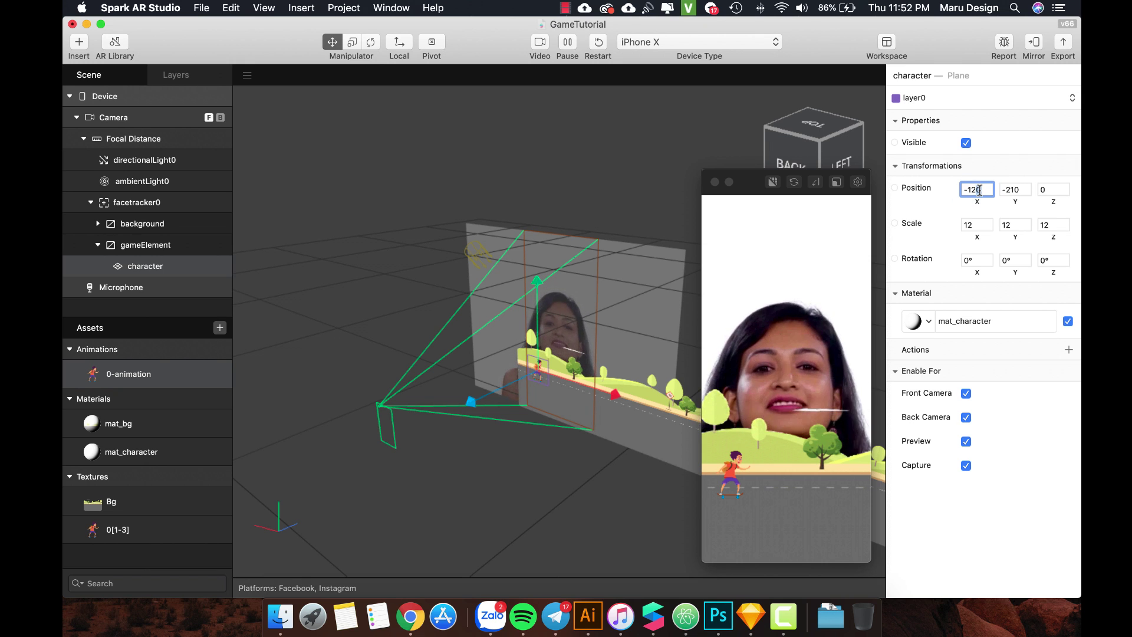
type("25")
key("Return")
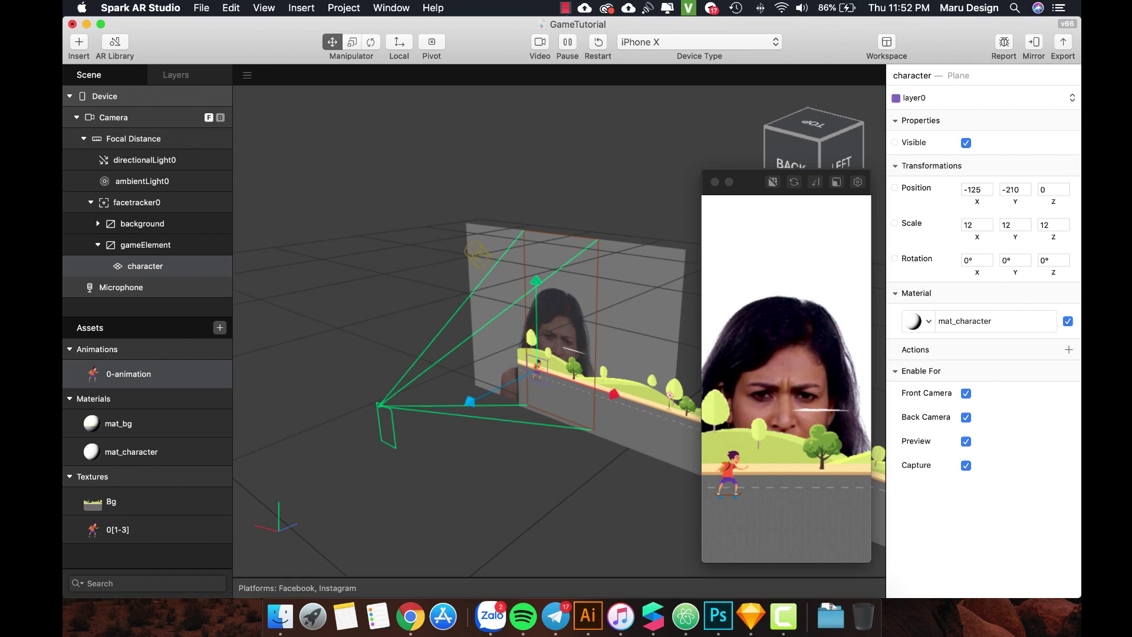
Insert a new plane inside the gameElement canvas and set its scale to 6 in X, Y and Z
right_click(167, 246)
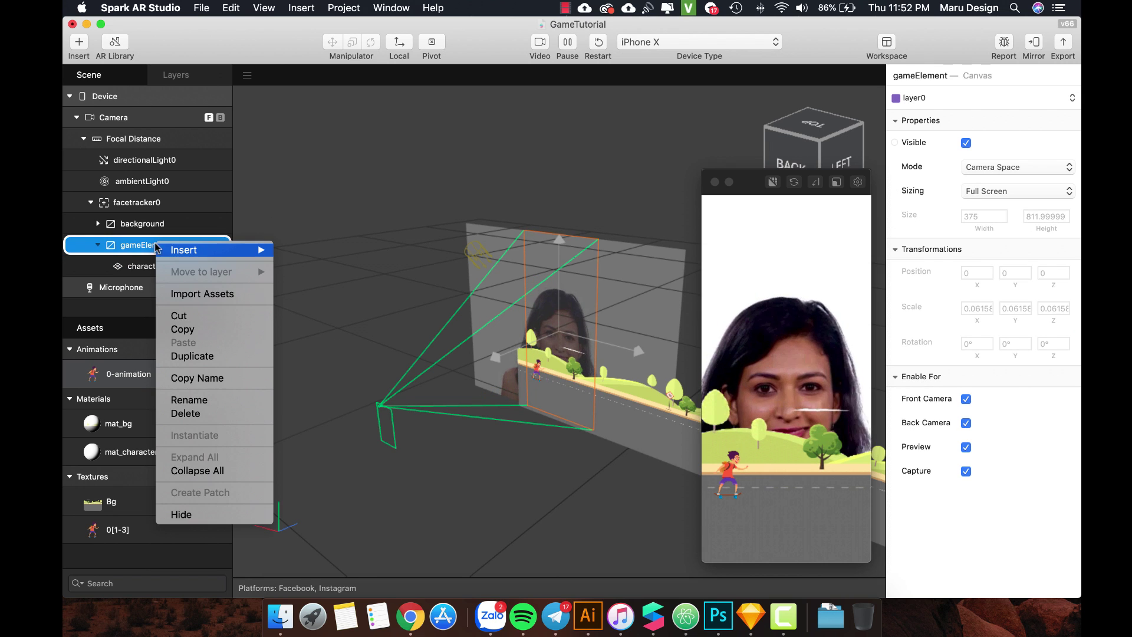
mouse_move(206, 252)
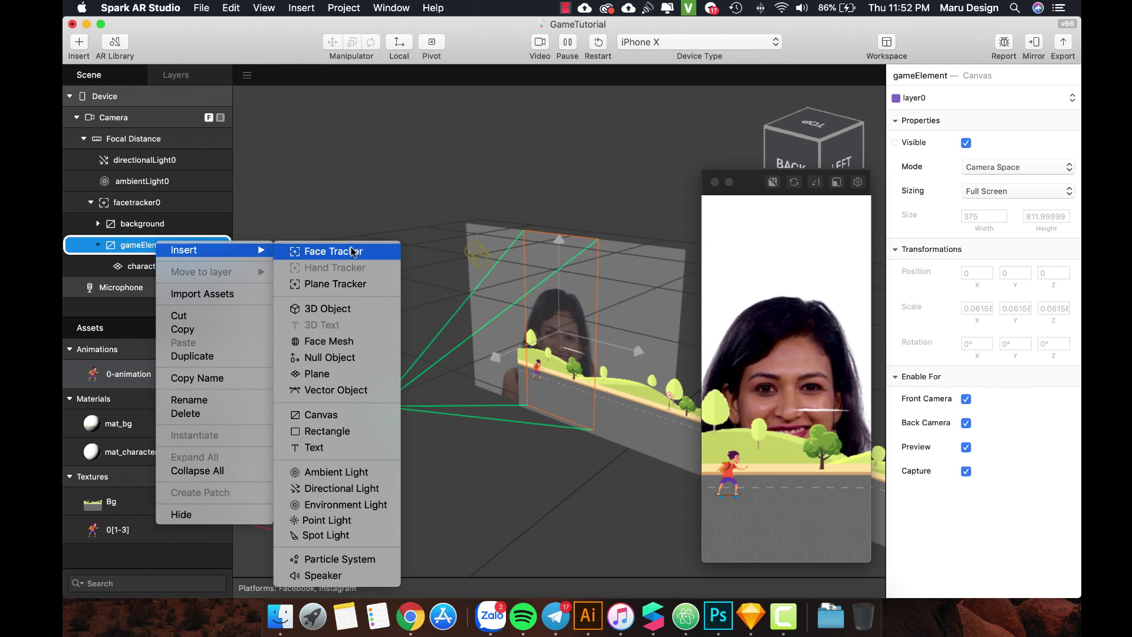
left_click(321, 373)
left_click(974, 225)
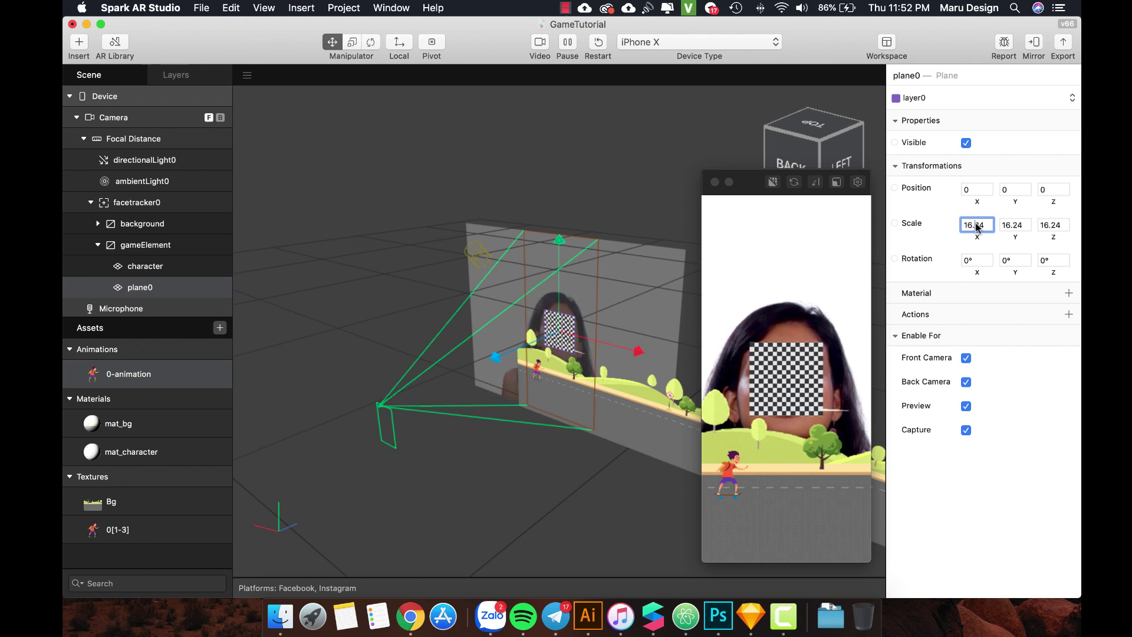
type("6")
key("Tab")
type("6")
key("Tab")
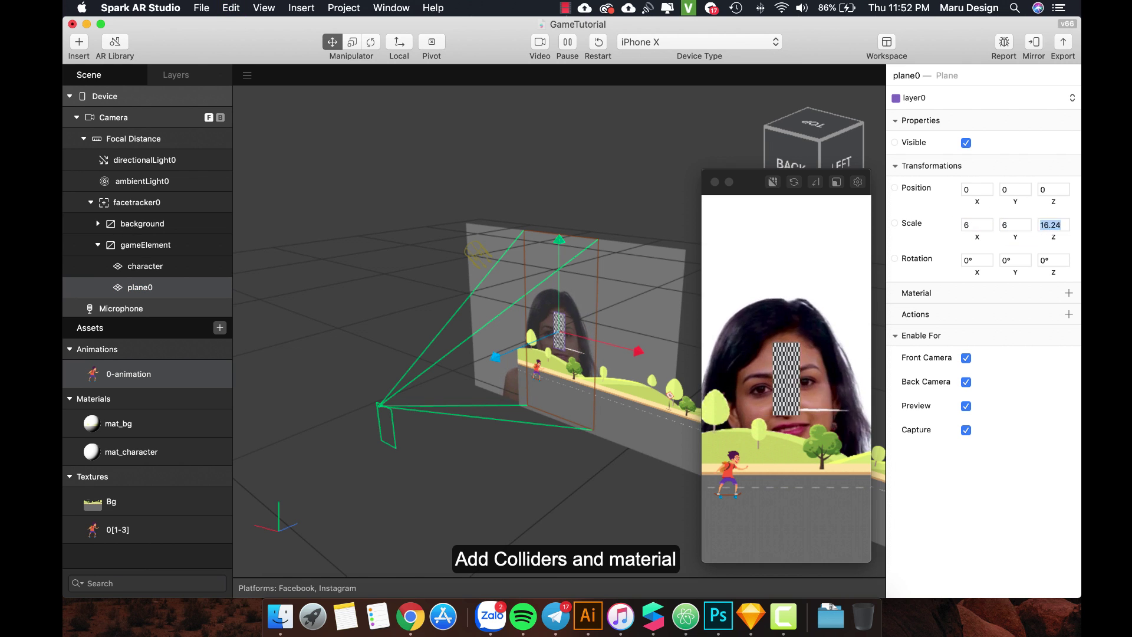
type("6")
key("Return")
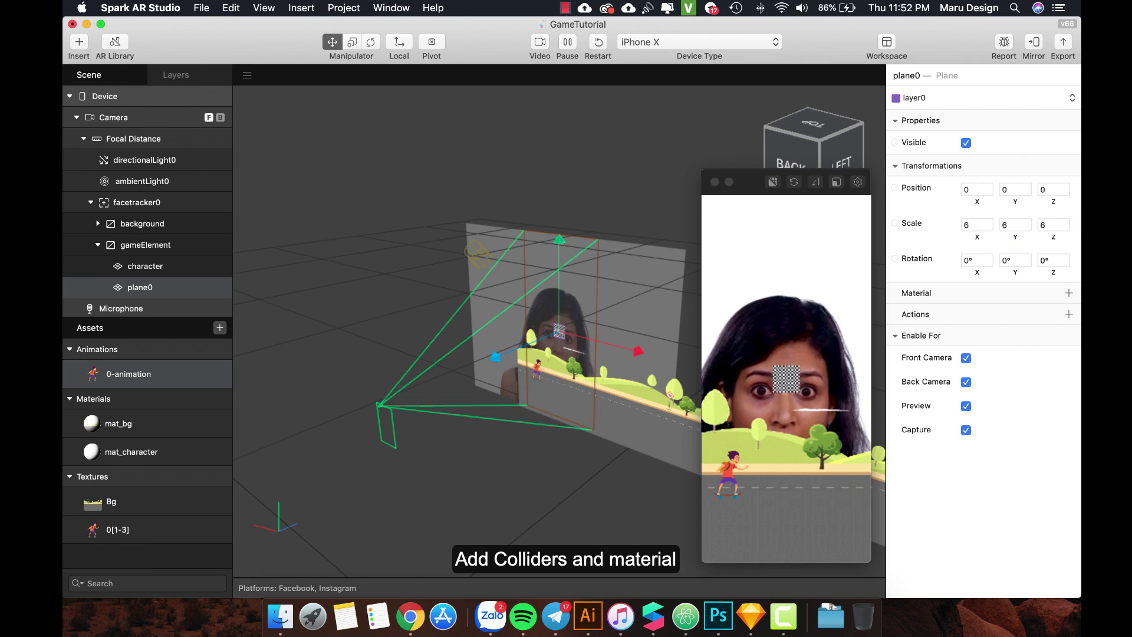
Rename the new plane under gameElement as colliders
left_click(149, 289)
left_click(143, 289)
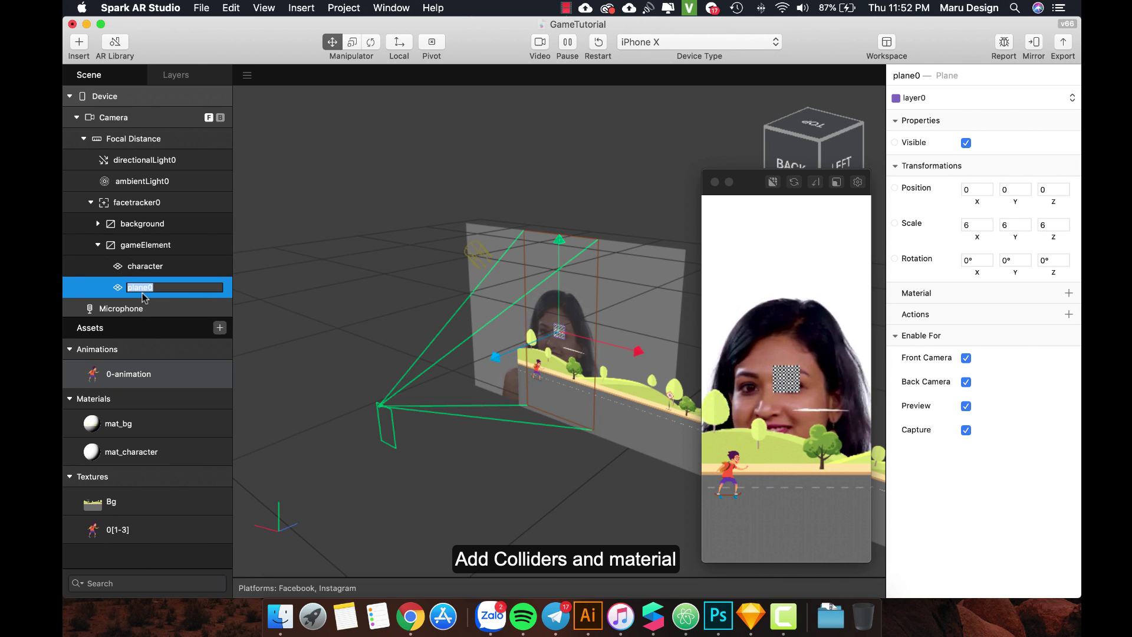
type("collider")
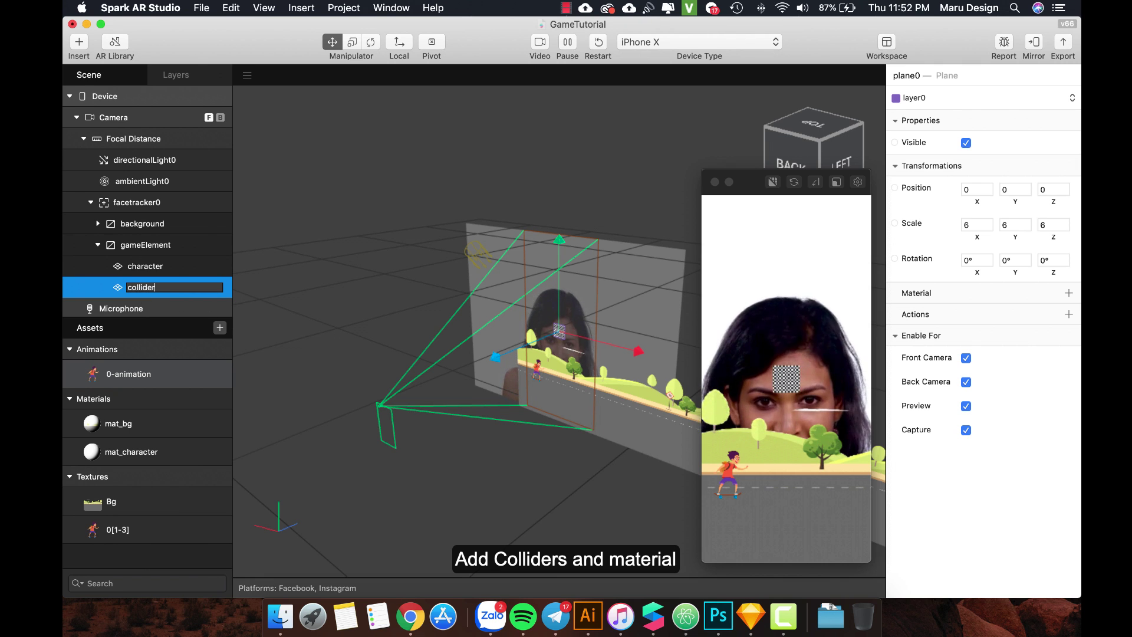
type("s")
key("Return")
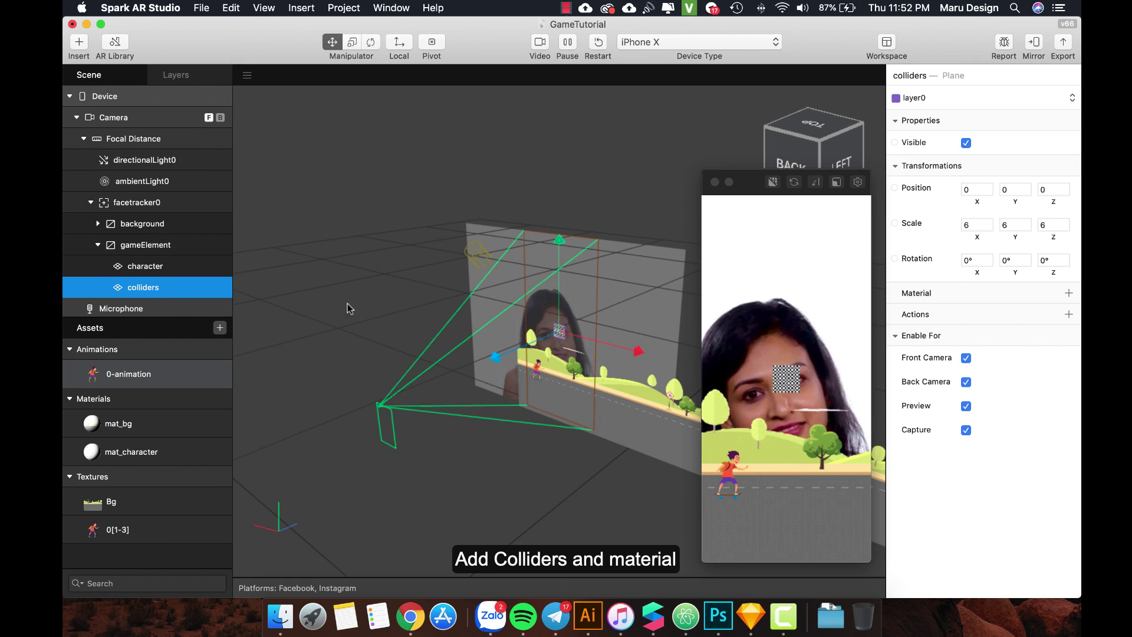
Create a new material for the colliders plane and rename it mat_colliders
left_click(1068, 293)
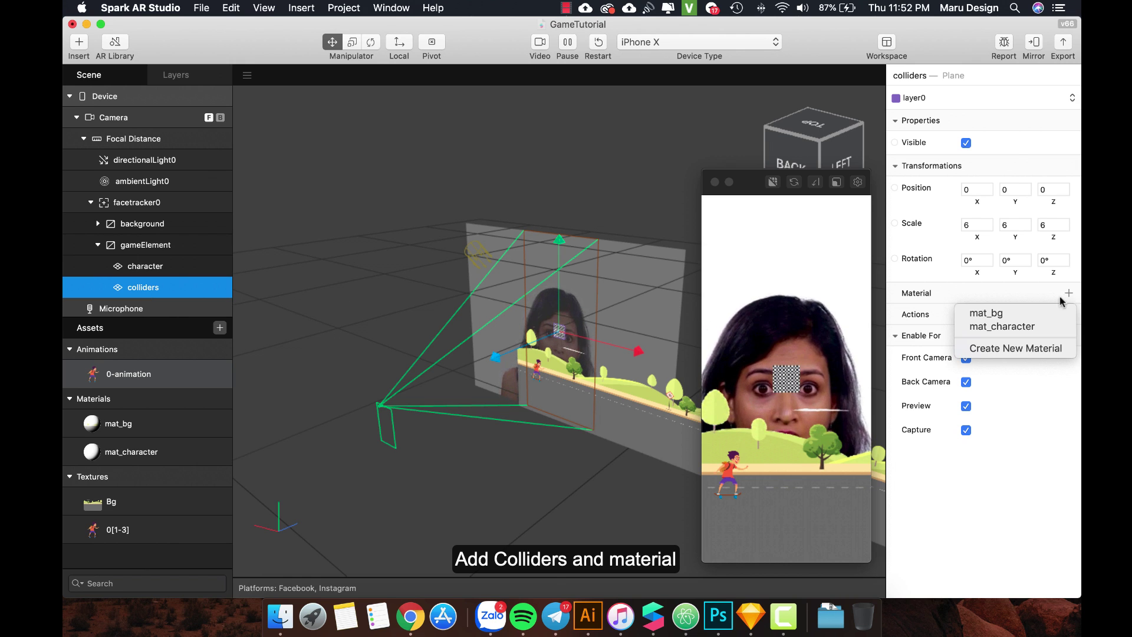
left_click(1034, 349)
left_click(133, 481)
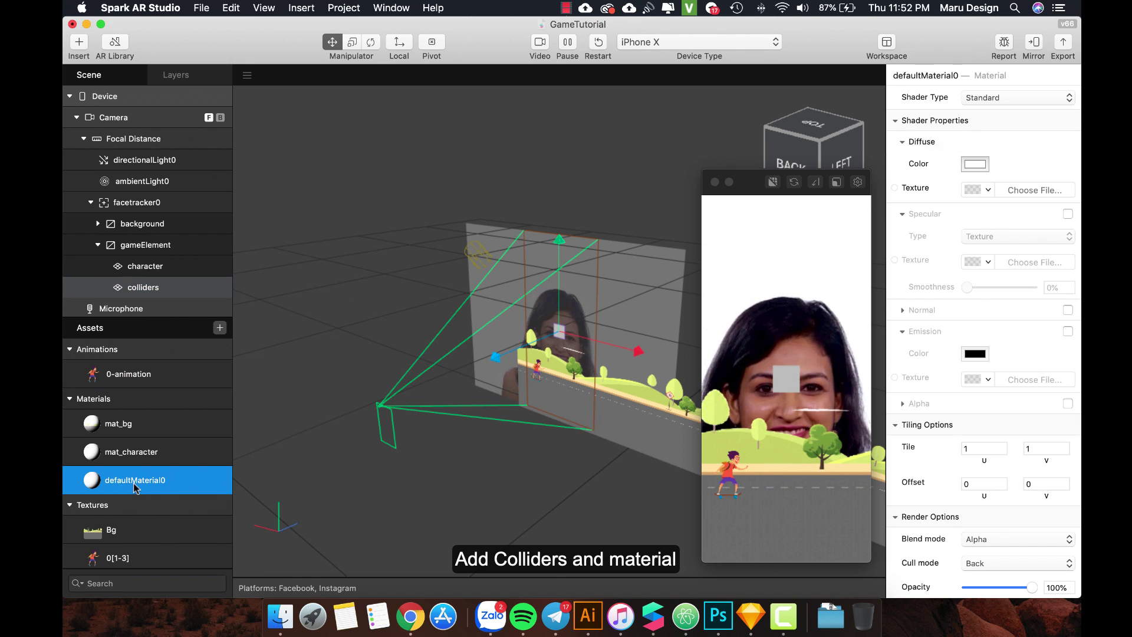
double_click(135, 481)
type("mat")
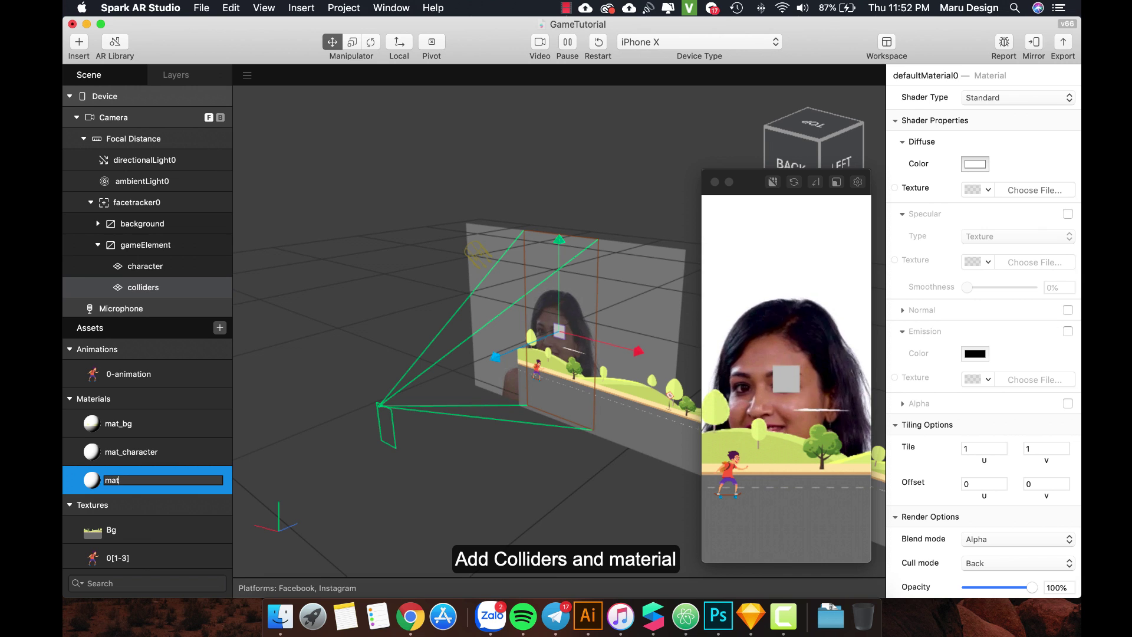
type("_coll")
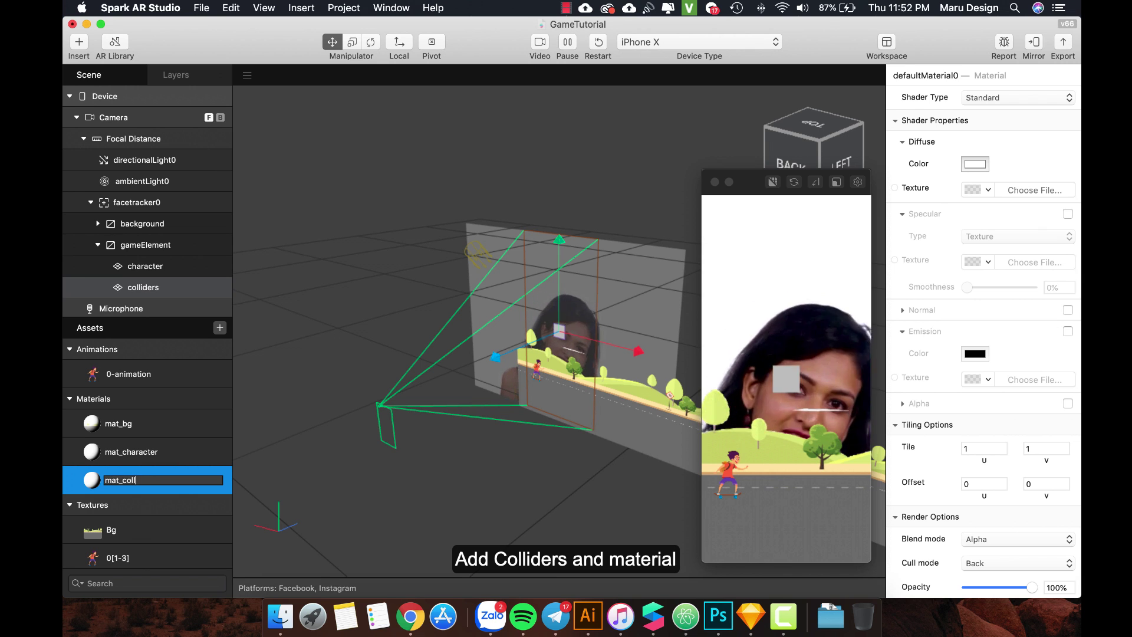
type("iders")
key("Return")
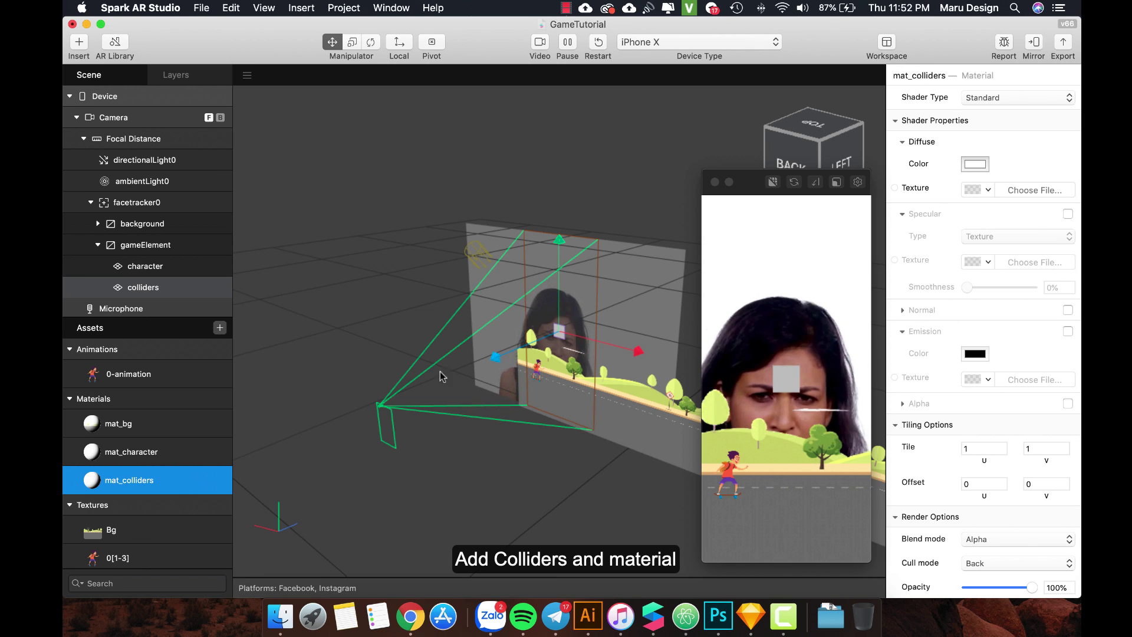
Set the mat_colliders material's shader type to Flat
left_click(992, 97)
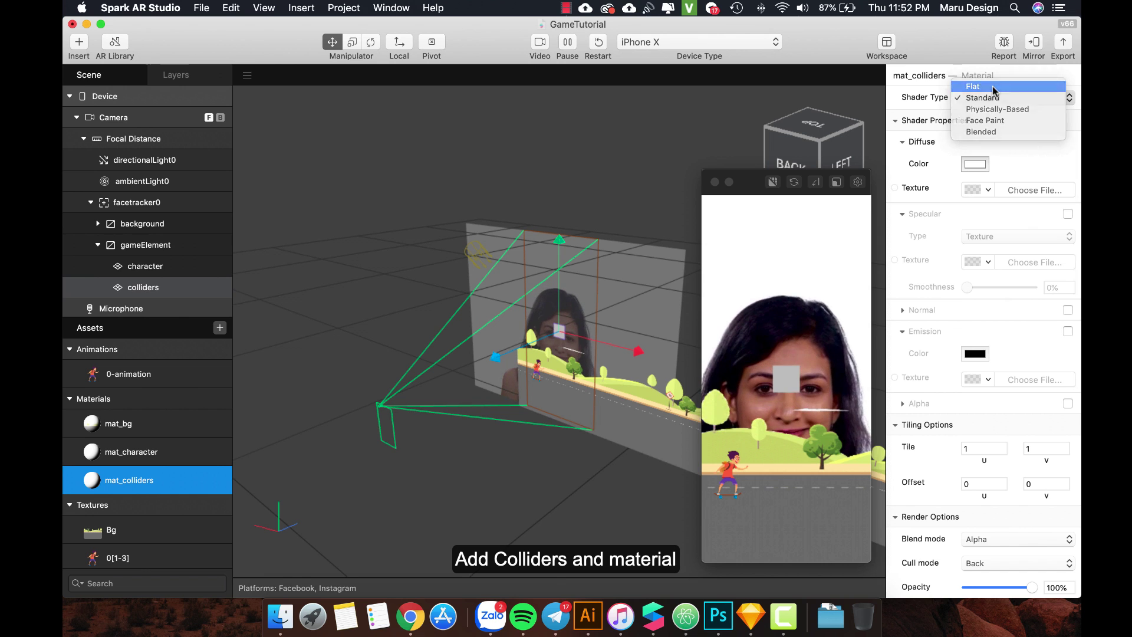
left_click(993, 86)
left_click(966, 168)
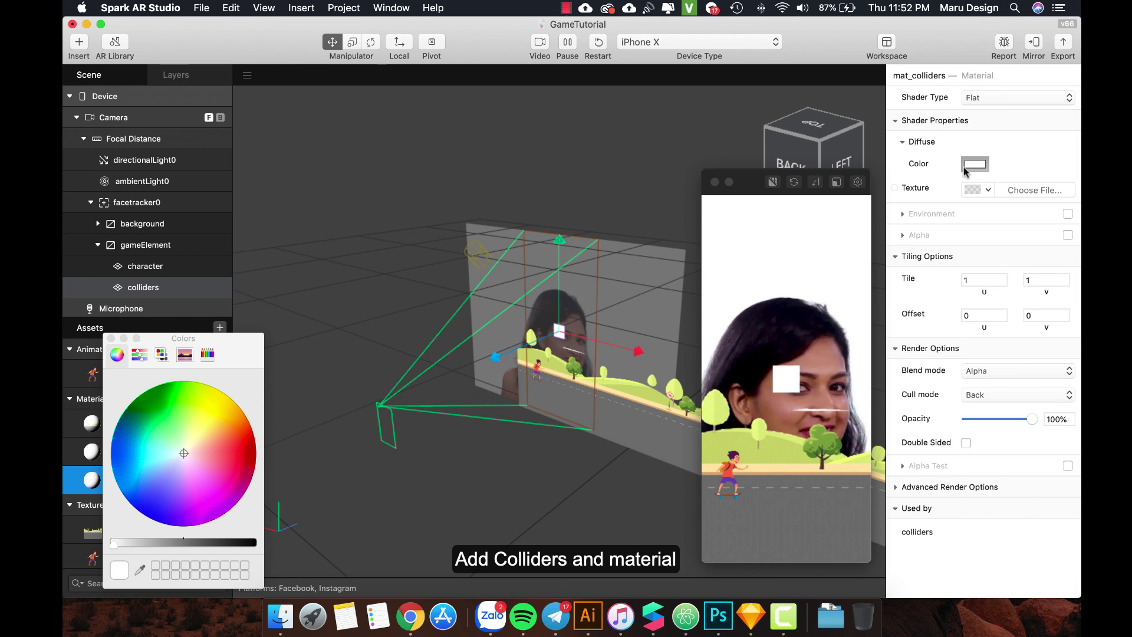
left_click(975, 164)
Import Colli1.png, Colli2.png and Colli3.png as a texture sequence for the mat_colliders diffuse texture
left_click(979, 190)
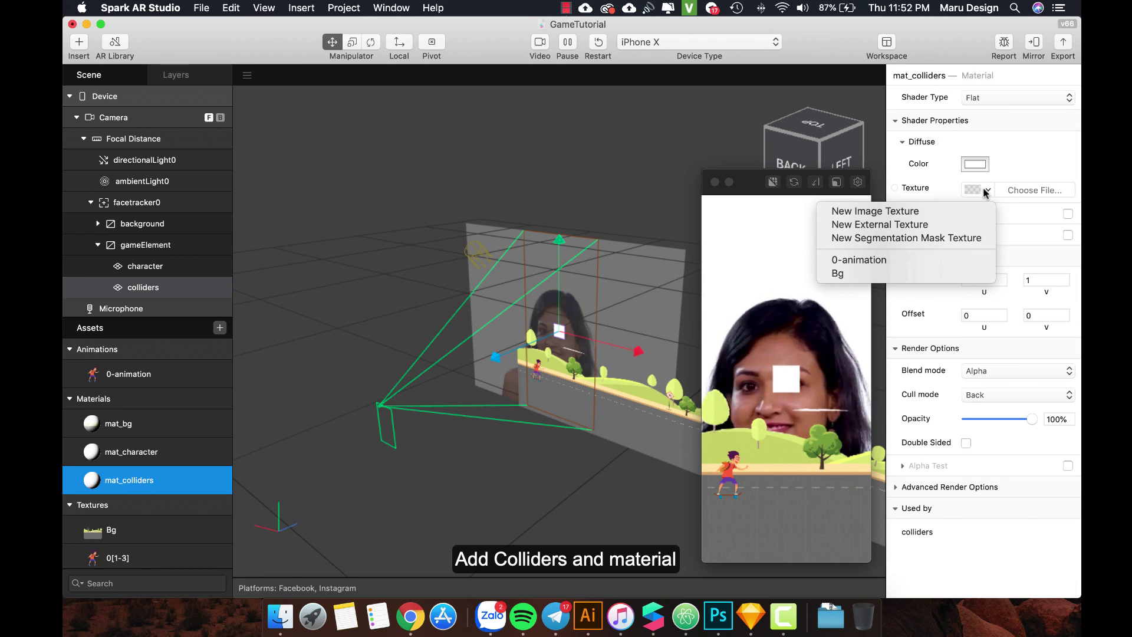
left_click(920, 216)
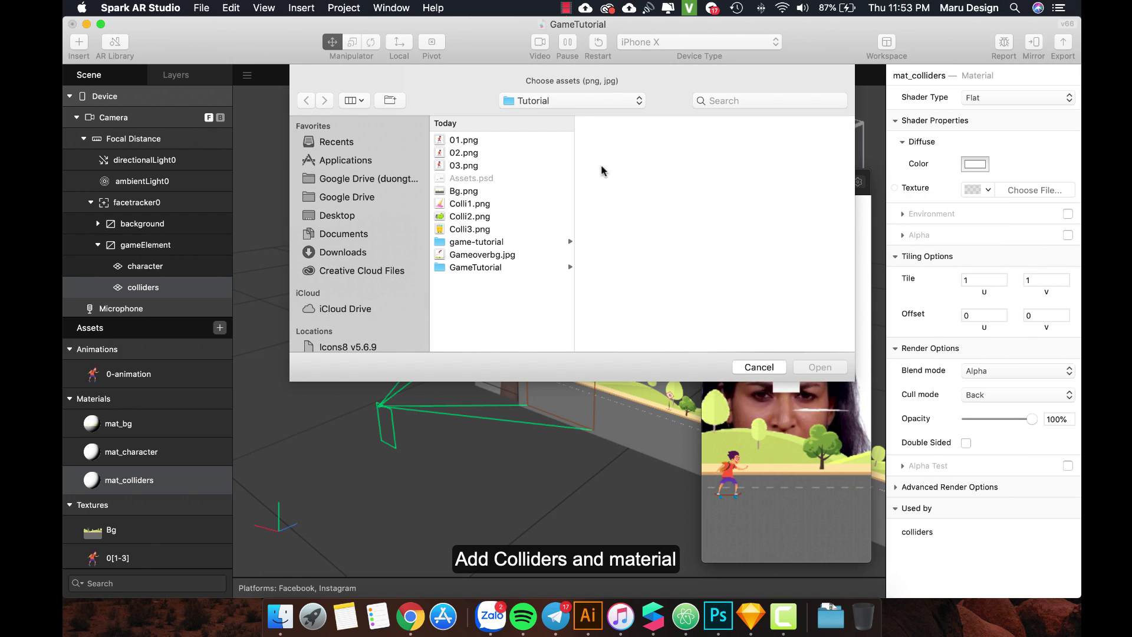
left_click(472, 204)
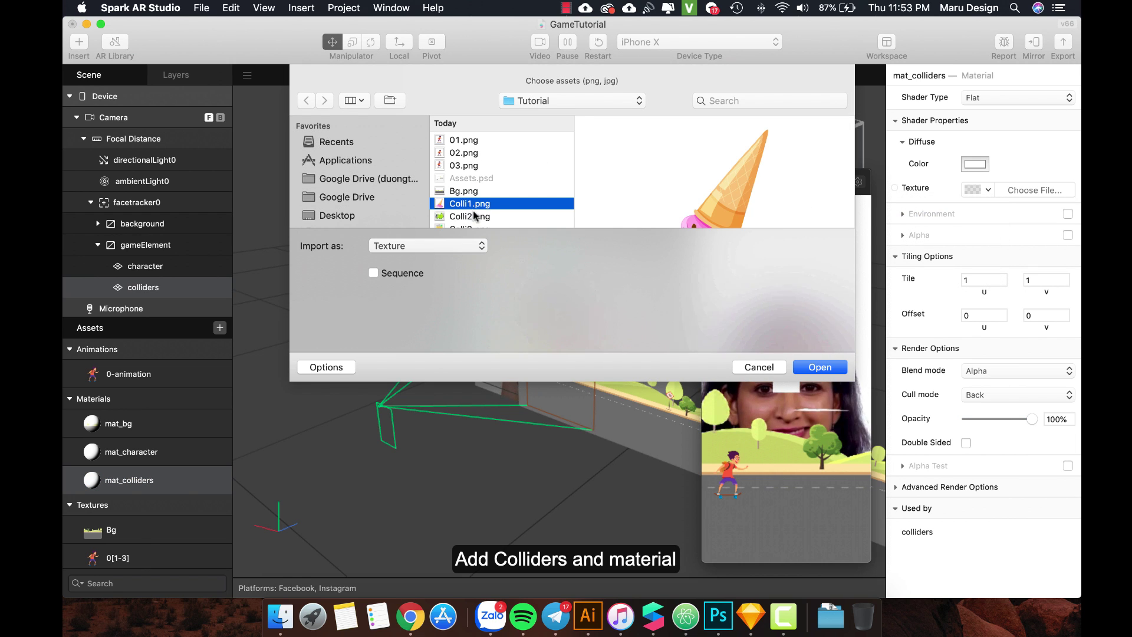
left_click(476, 216)
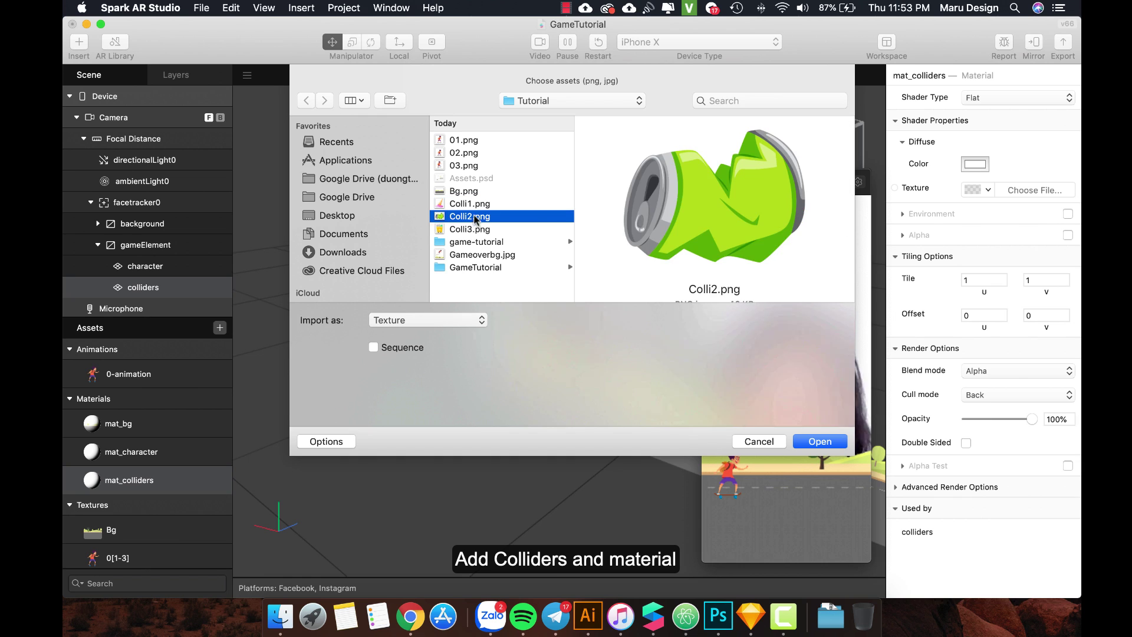
left_click(466, 229)
key("shift+Up")
key("shift+Up")
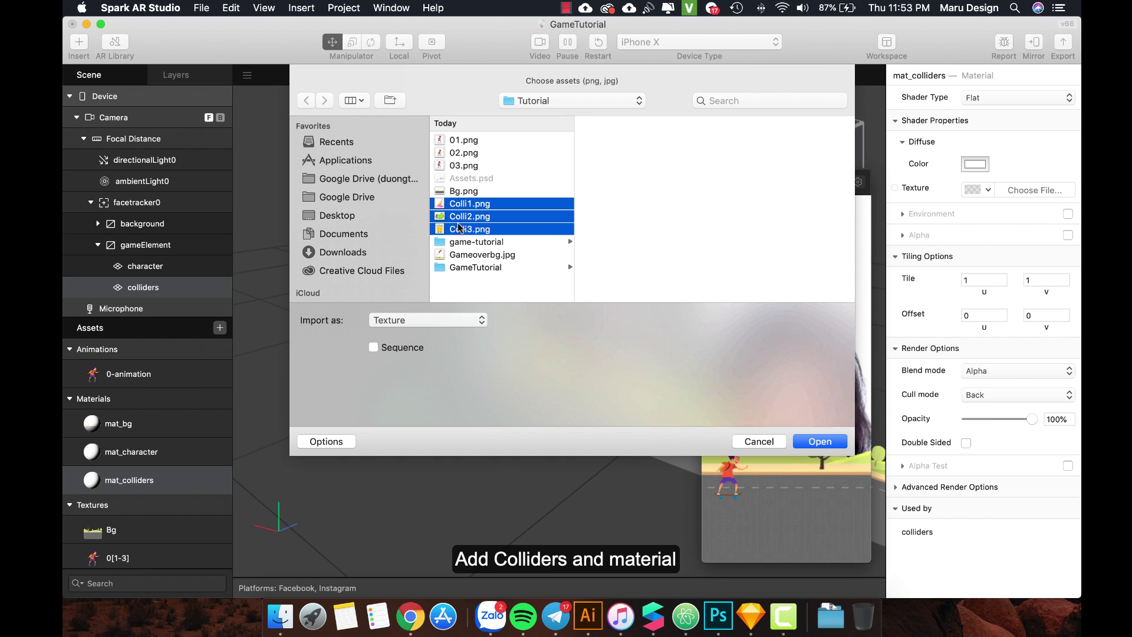
left_click(374, 348)
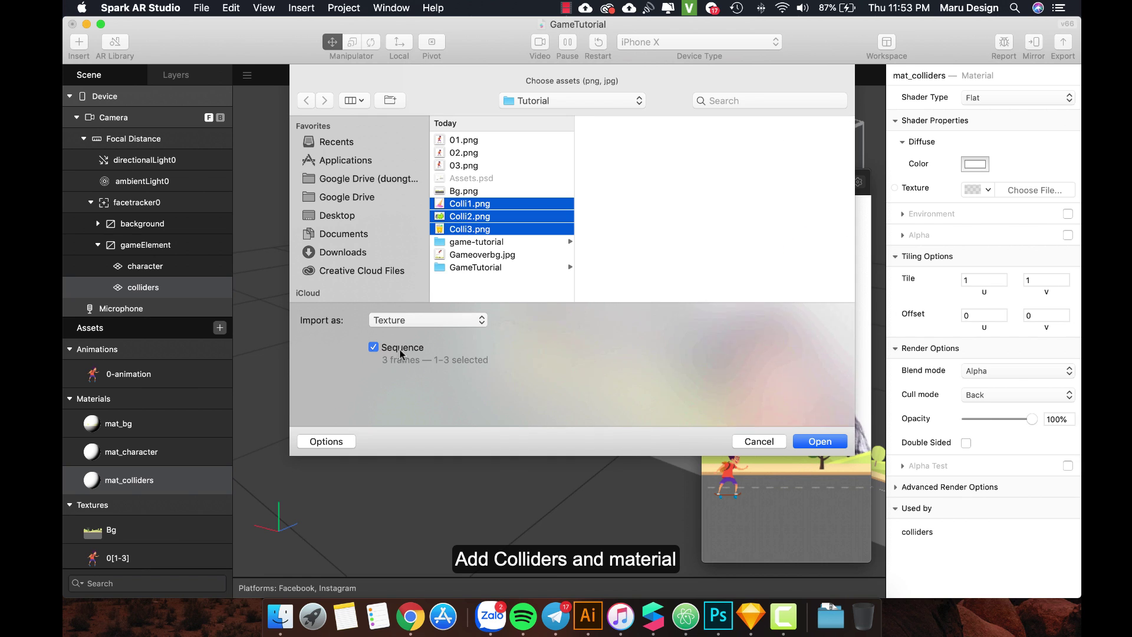
left_click(825, 440)
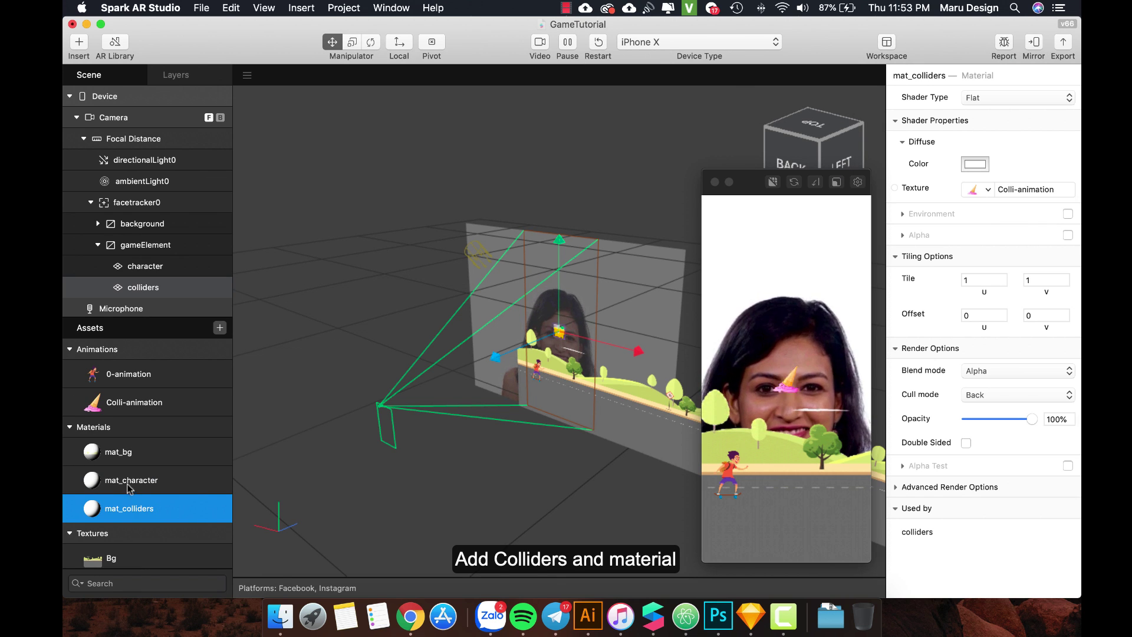
Set the Colli-animation sequence's frame rate to 0 FPS, trying 2 FPS in between
left_click(125, 405)
double_click(979, 170)
type("0")
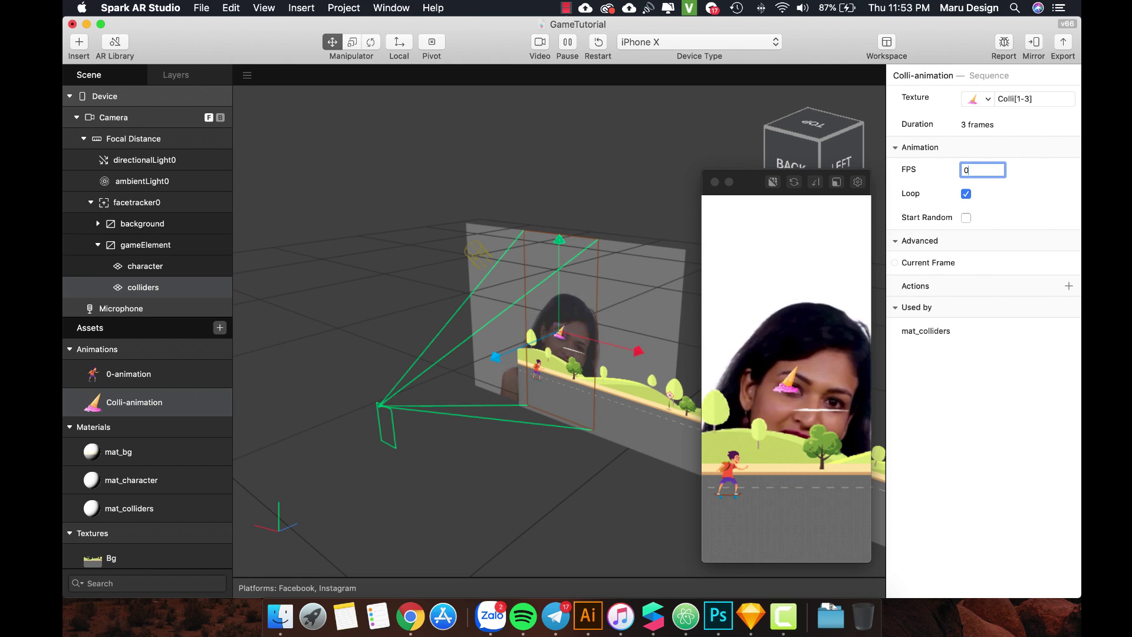
key("Return")
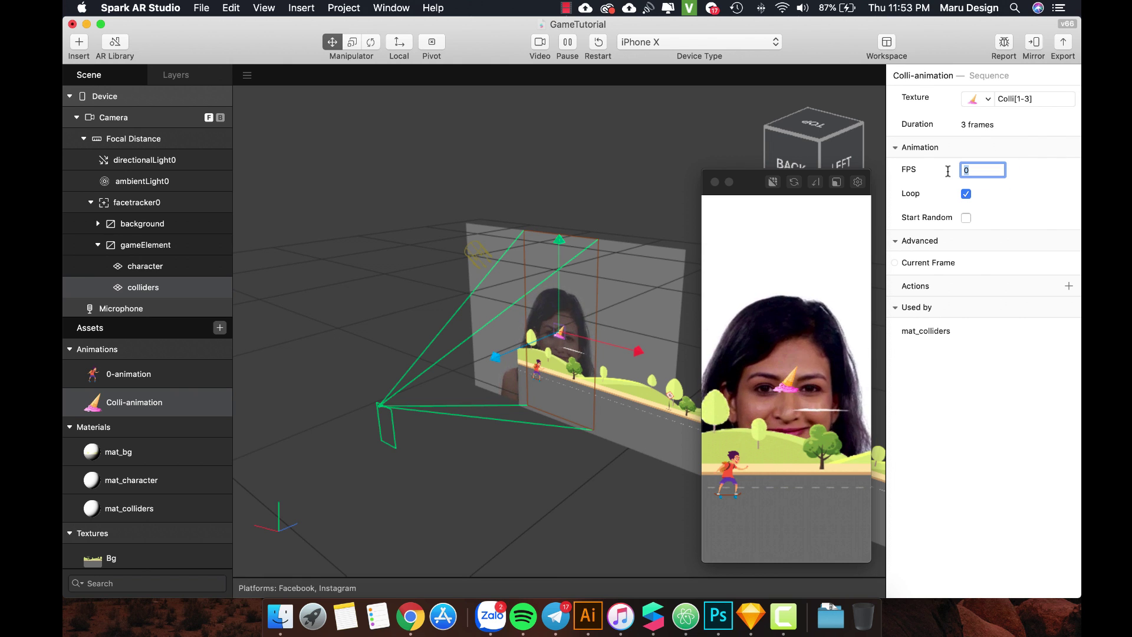
type("2")
key("Return")
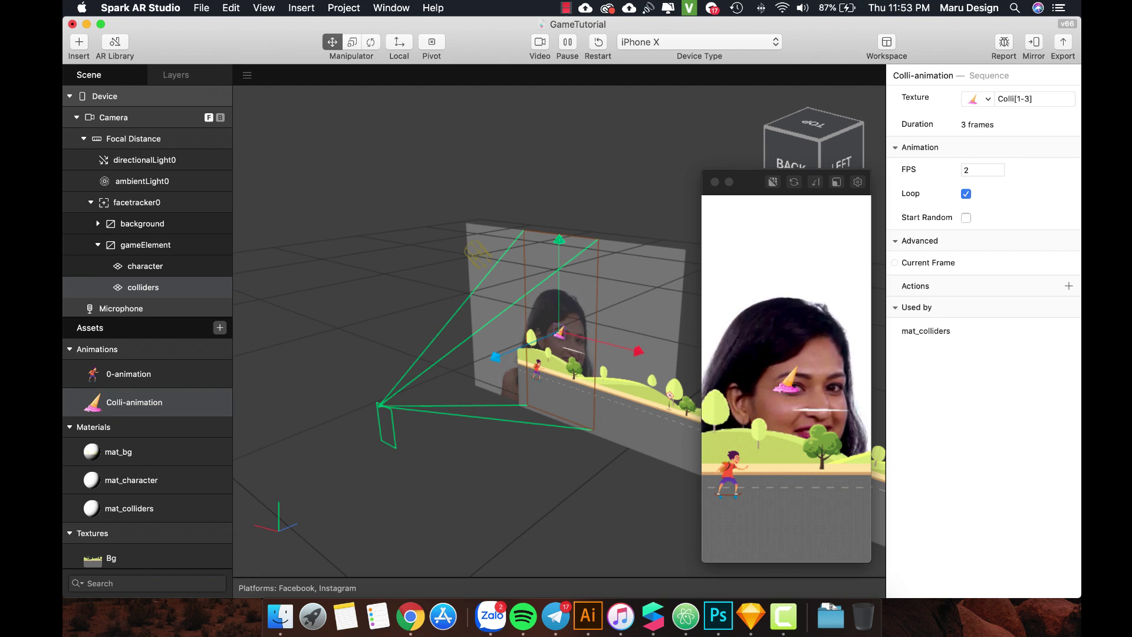
left_click(975, 170)
type("0")
key("Return")
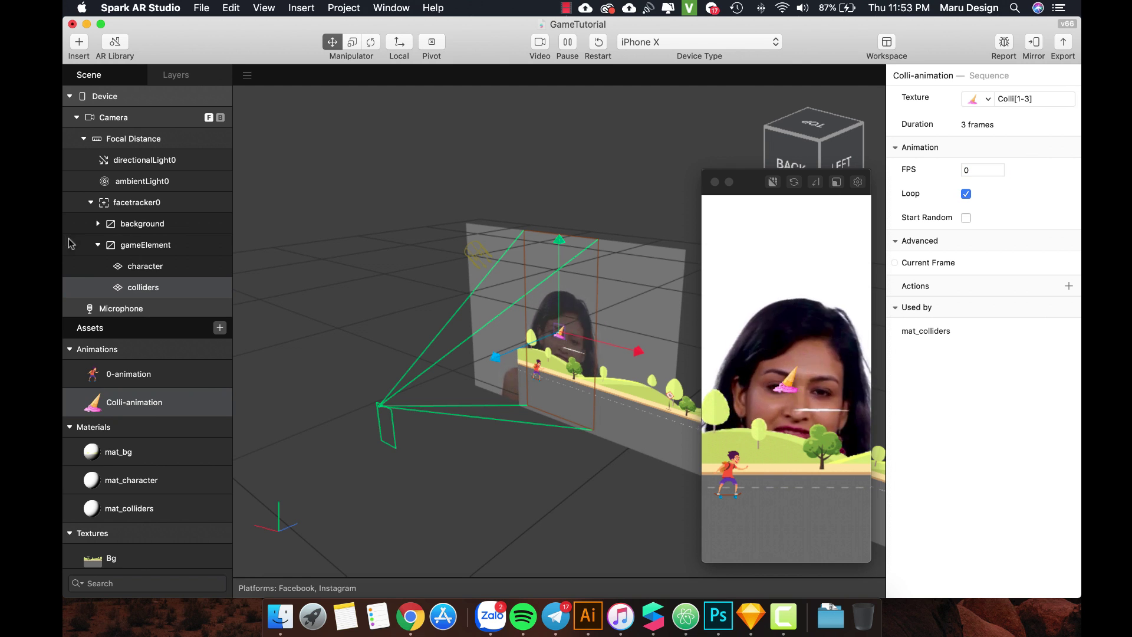
Set the Y position of the colliders plane inside gameElement to -200
left_click(150, 289)
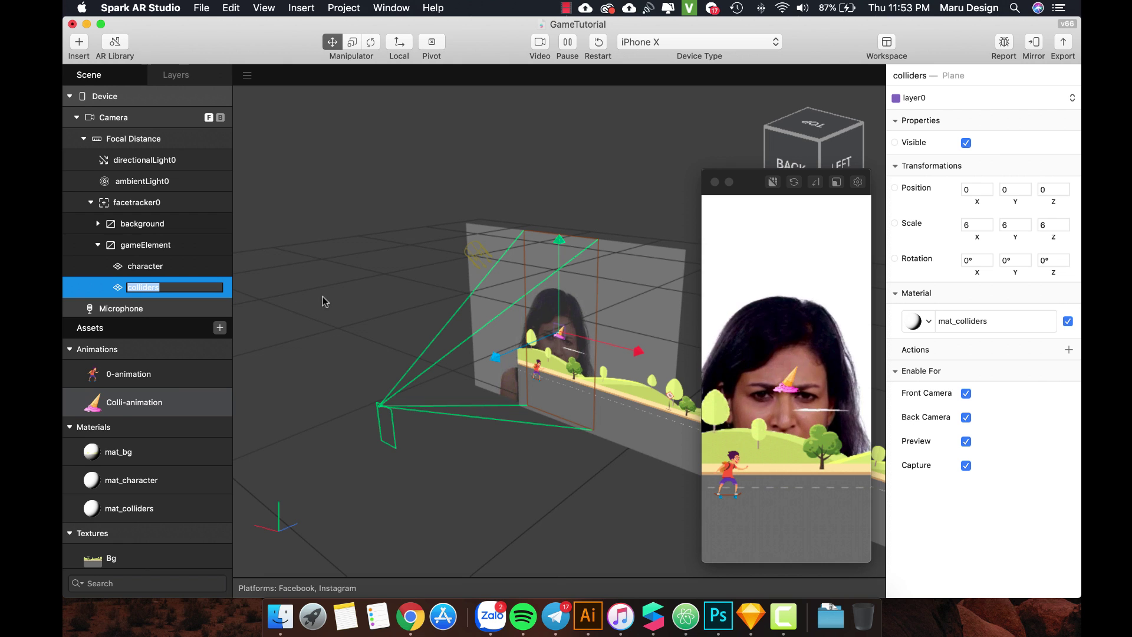
left_click(115, 288)
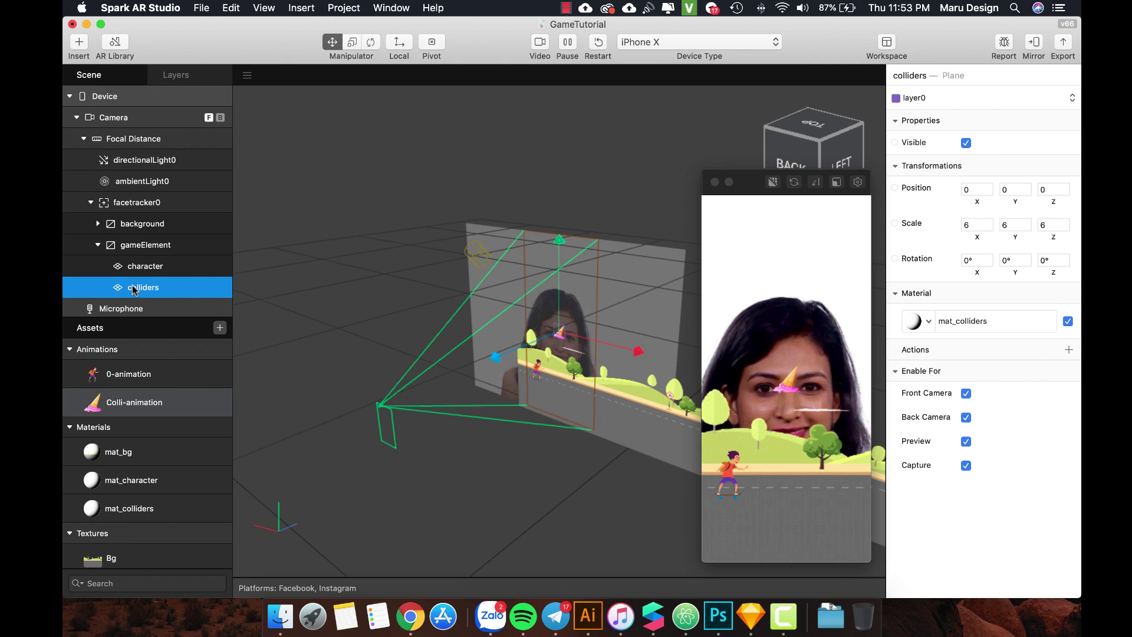
left_click(141, 245)
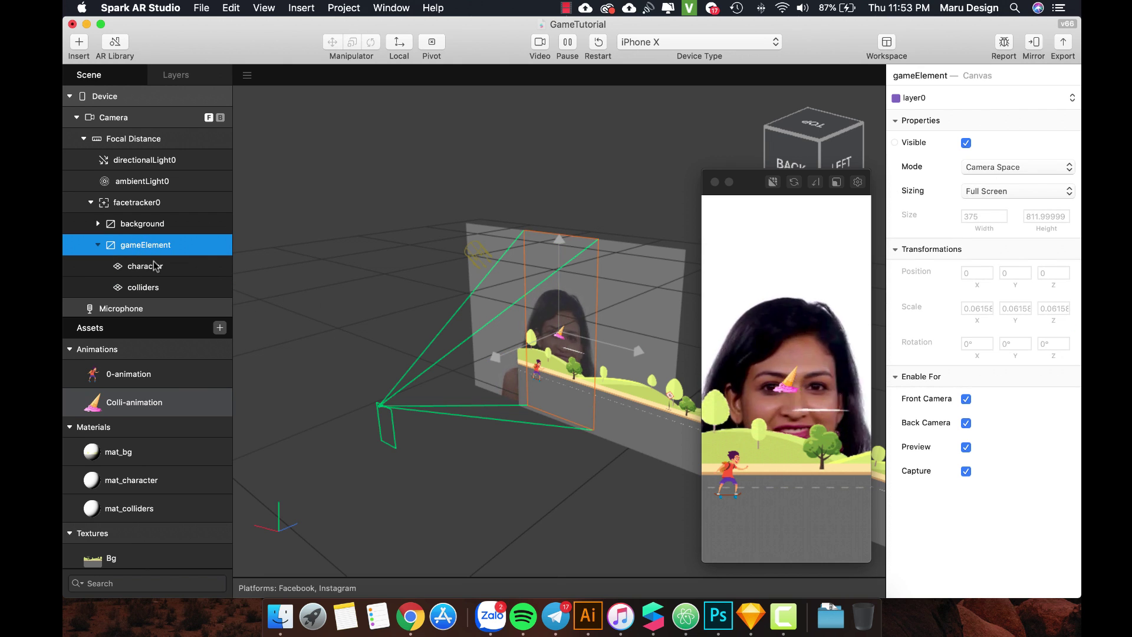
left_click(147, 289)
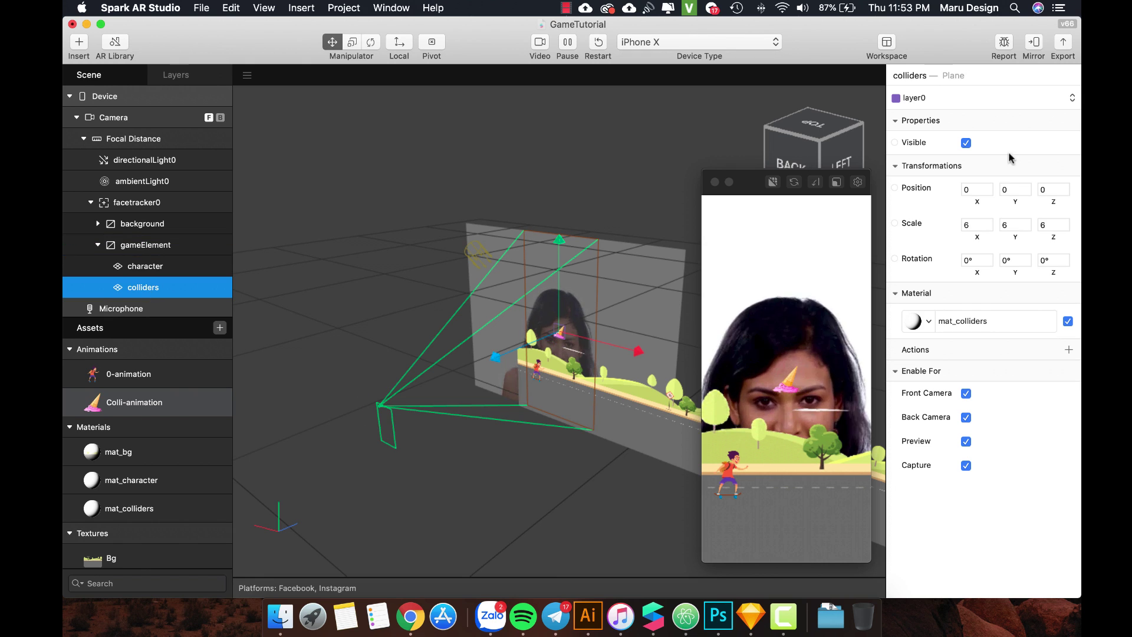
left_click(1008, 189)
left_click(183, 266)
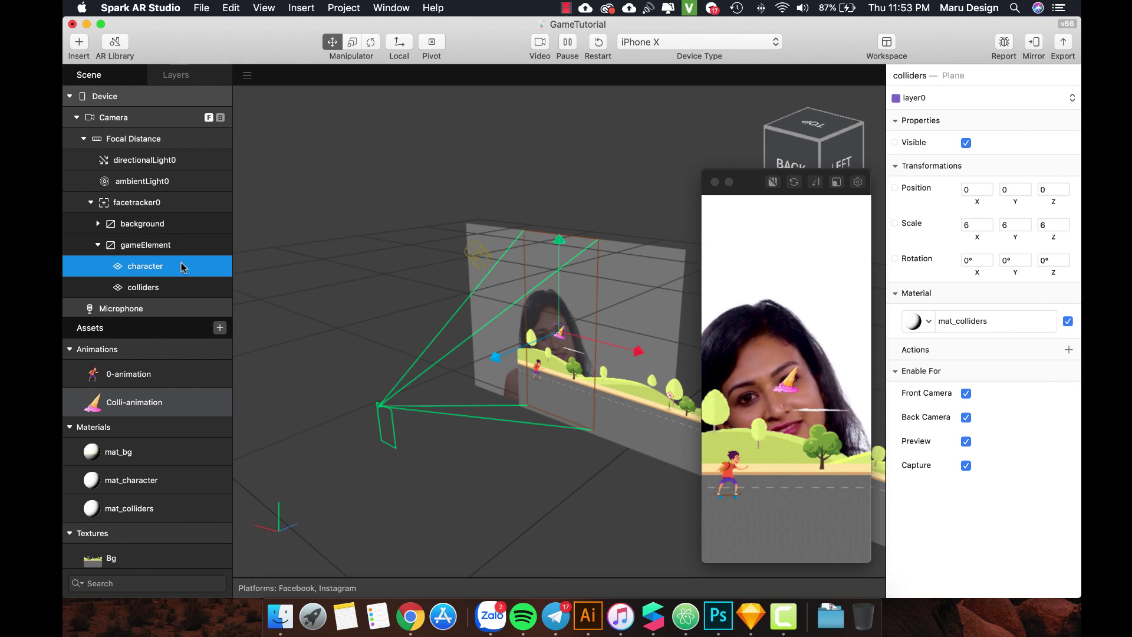
left_click(172, 289)
left_click(1008, 191)
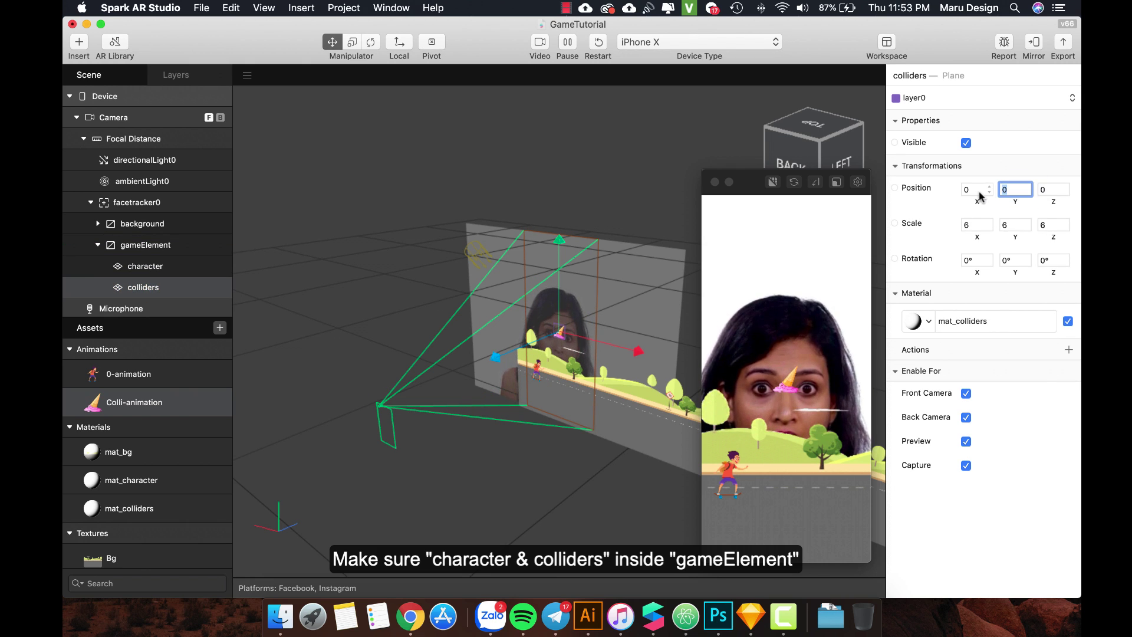
key("Return")
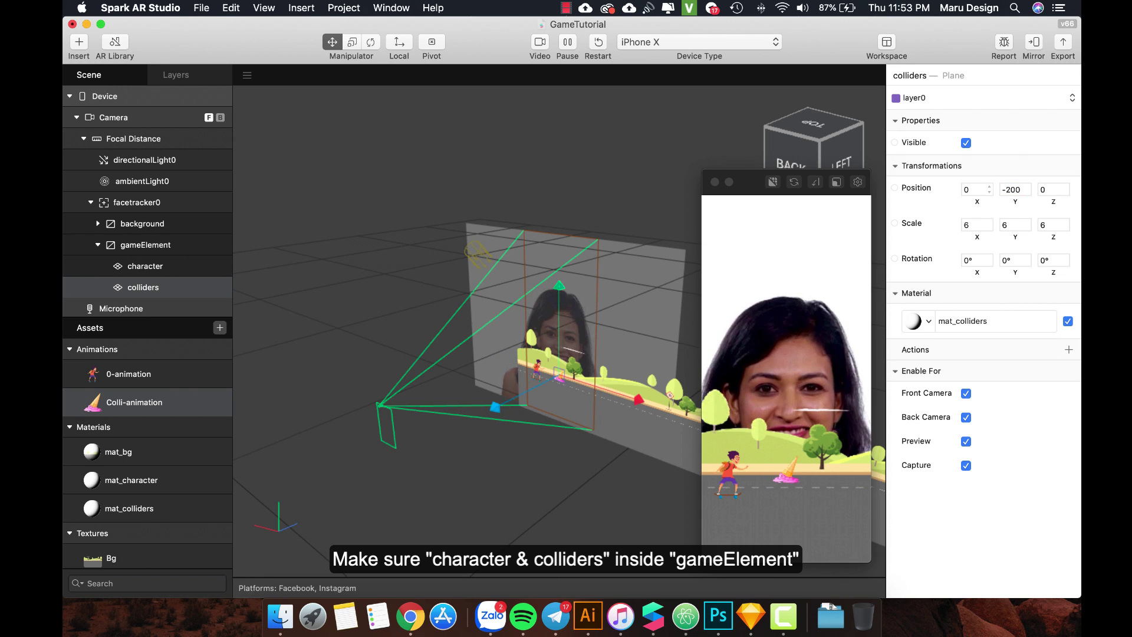
Fine-tune the colliders plane's Y position, trying -240 and -220 before settling on -230
left_click(1025, 190)
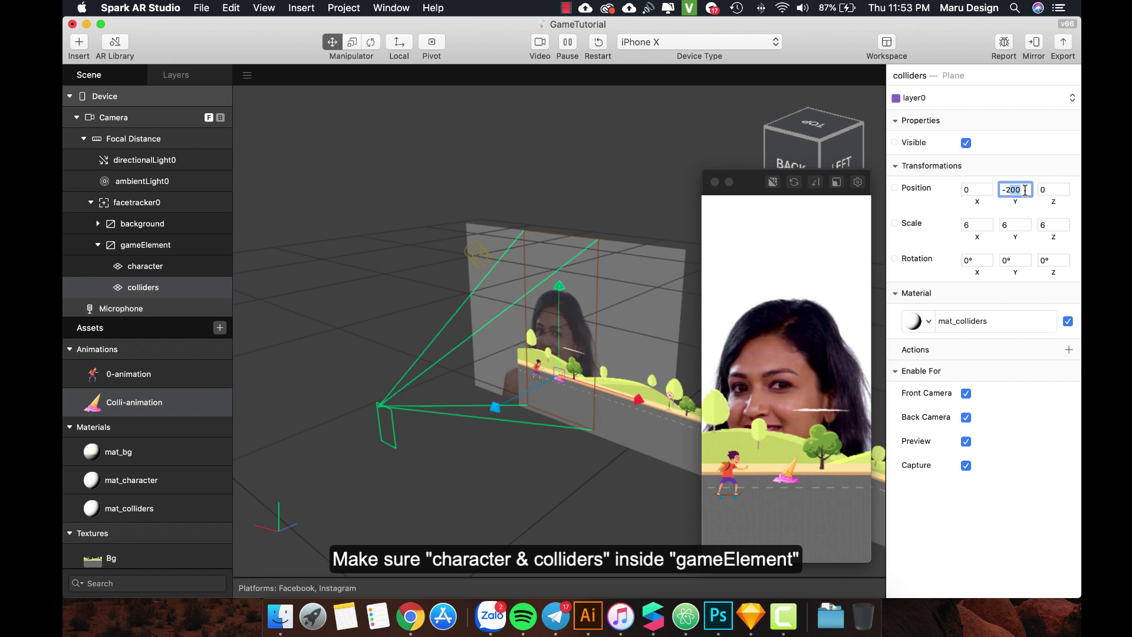
type("-240")
key("Return")
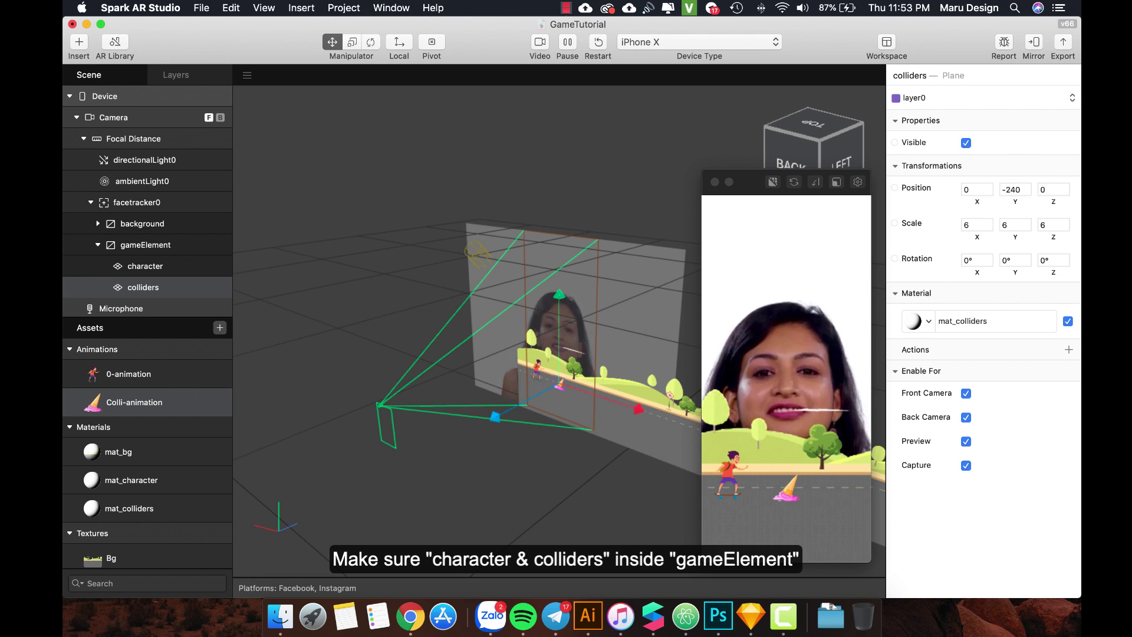
left_click(1017, 191)
type("-220")
key("Return")
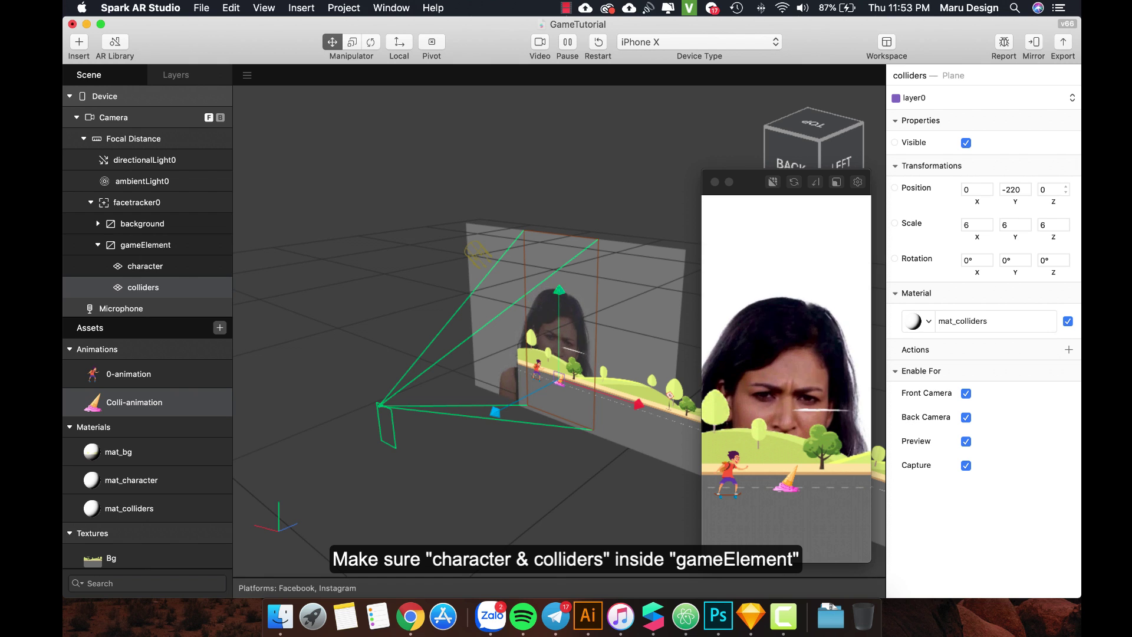
left_click(1016, 191)
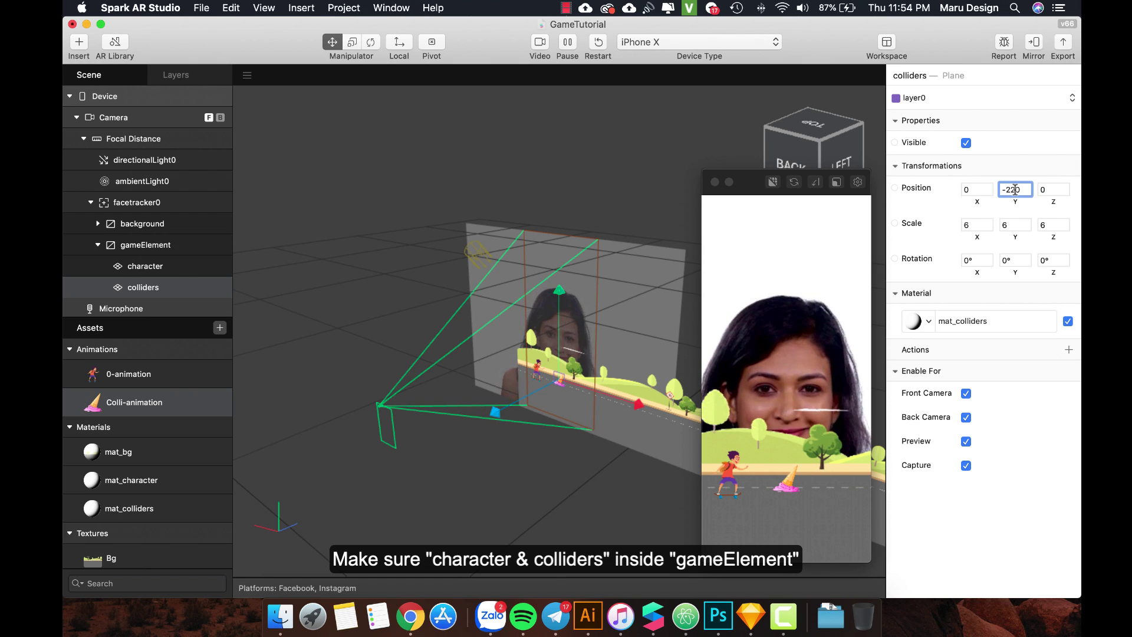
type("-230")
key("Return")
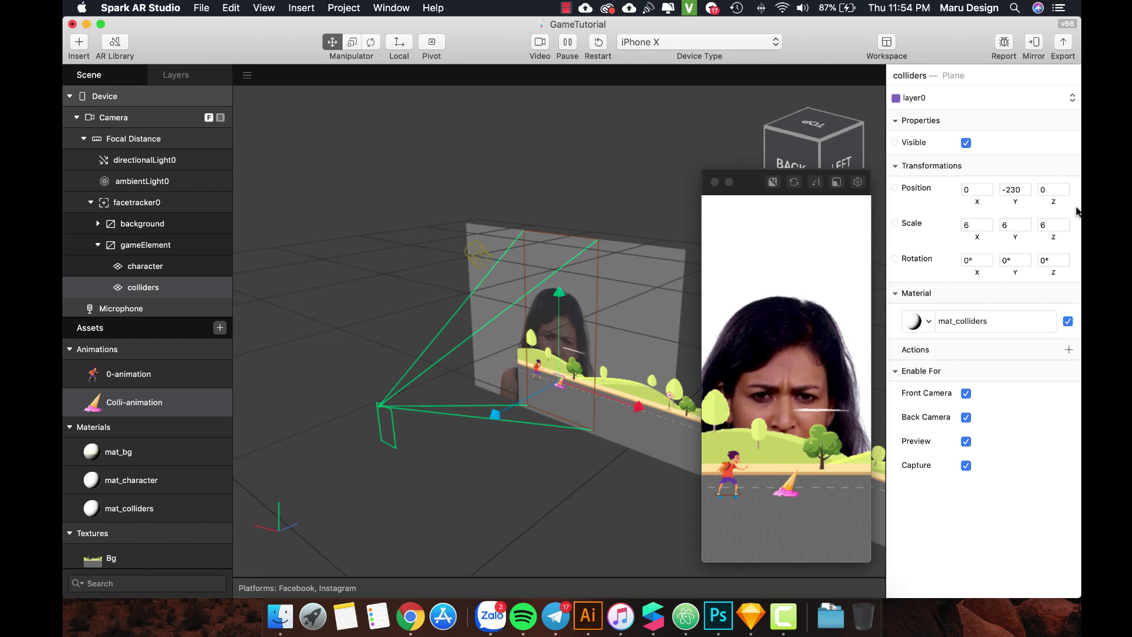
Insert a new canvas under facetracker0 and rename it score
left_click(98, 245)
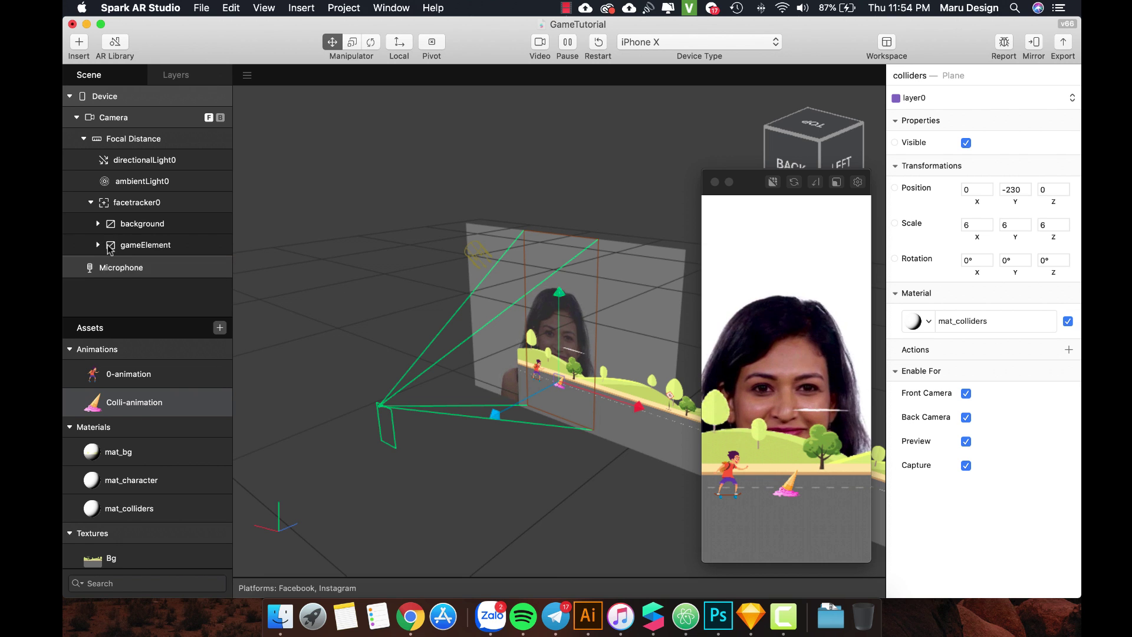
left_click(147, 202)
right_click(147, 202)
mouse_move(177, 209)
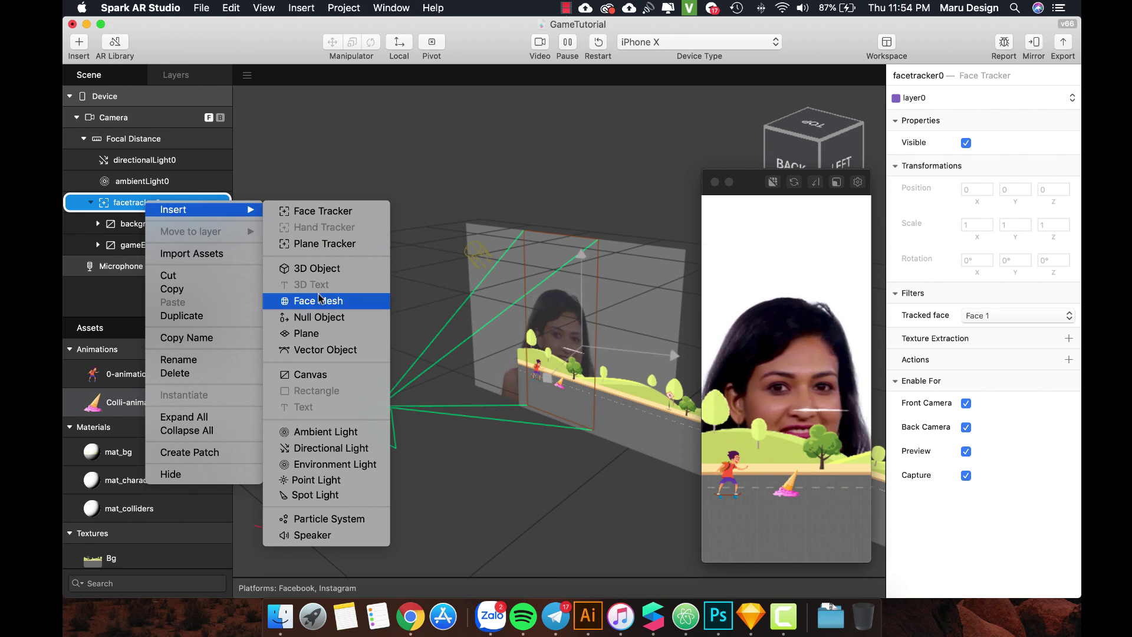
left_click(312, 376)
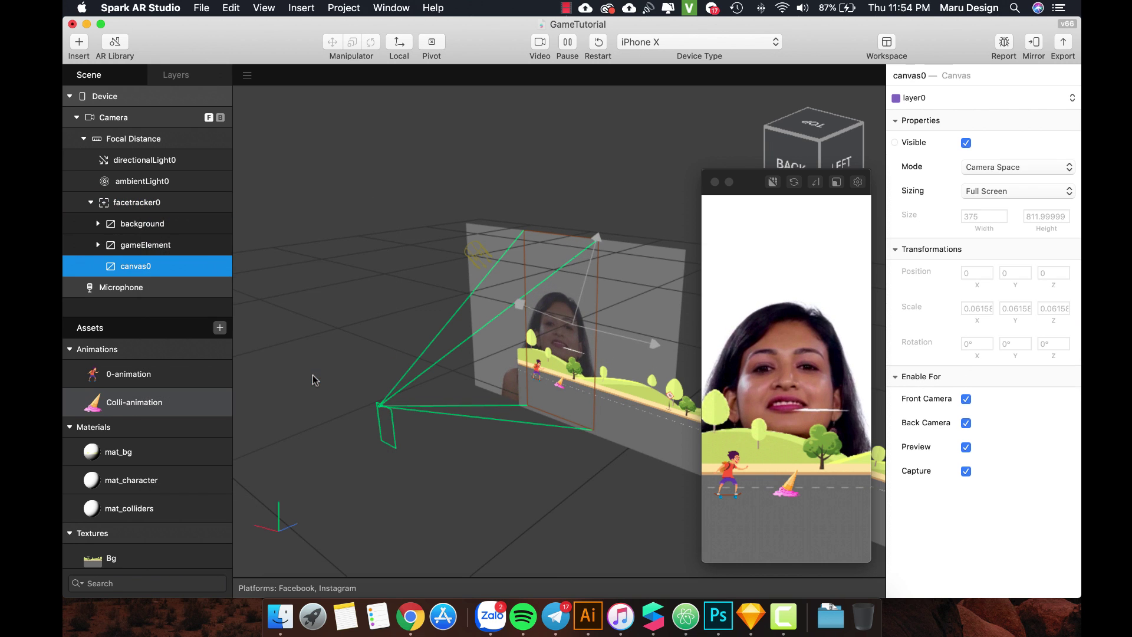
double_click(142, 267)
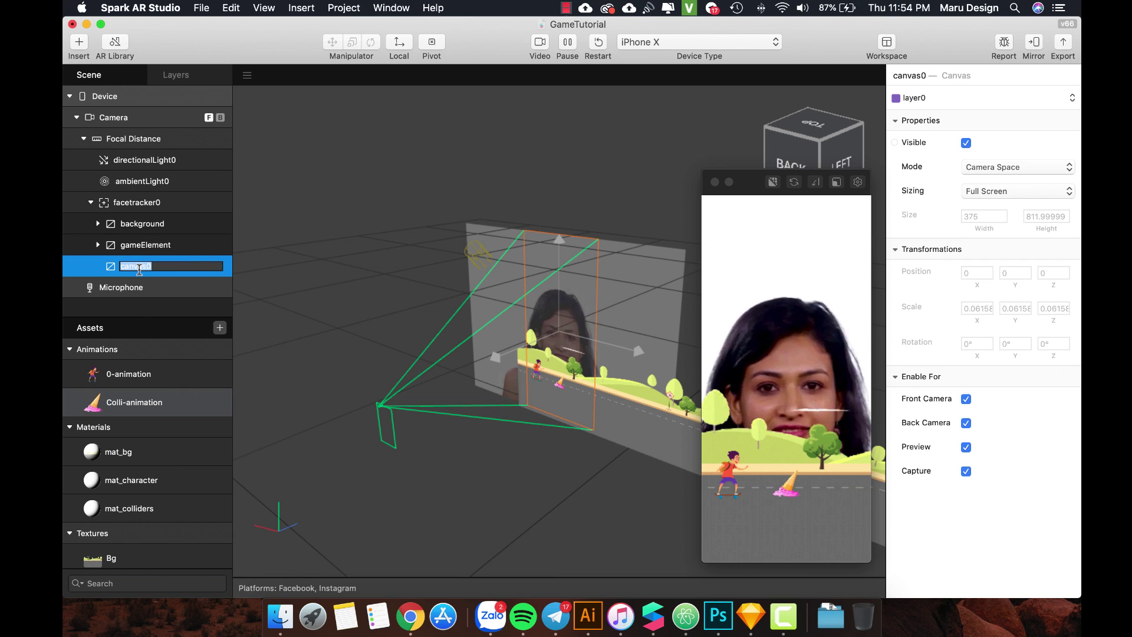
type("score")
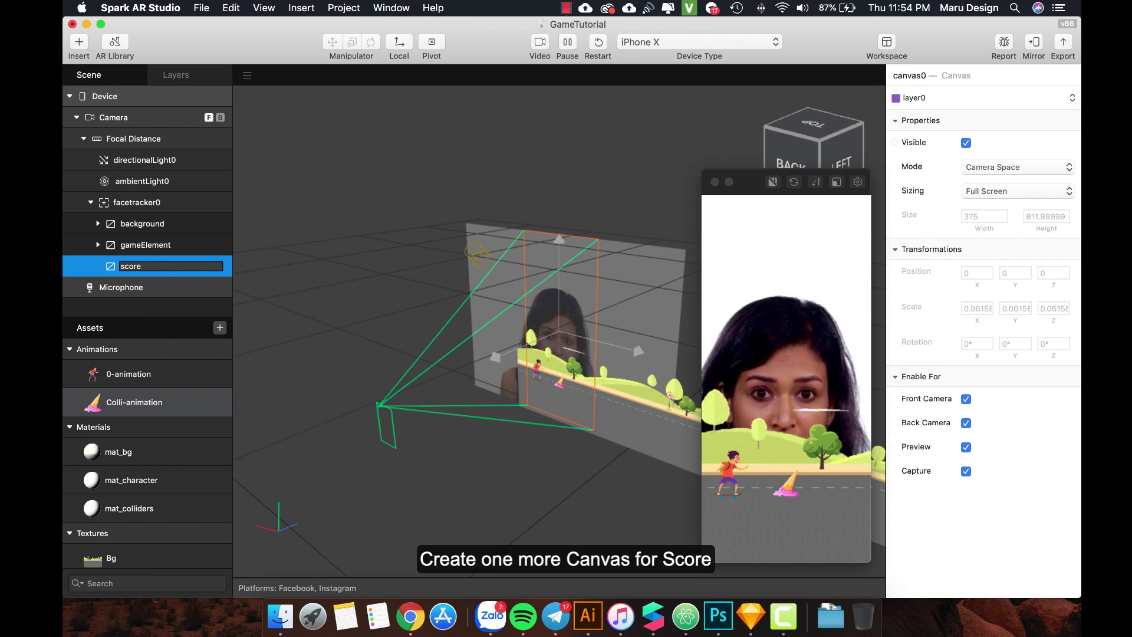
key("Return")
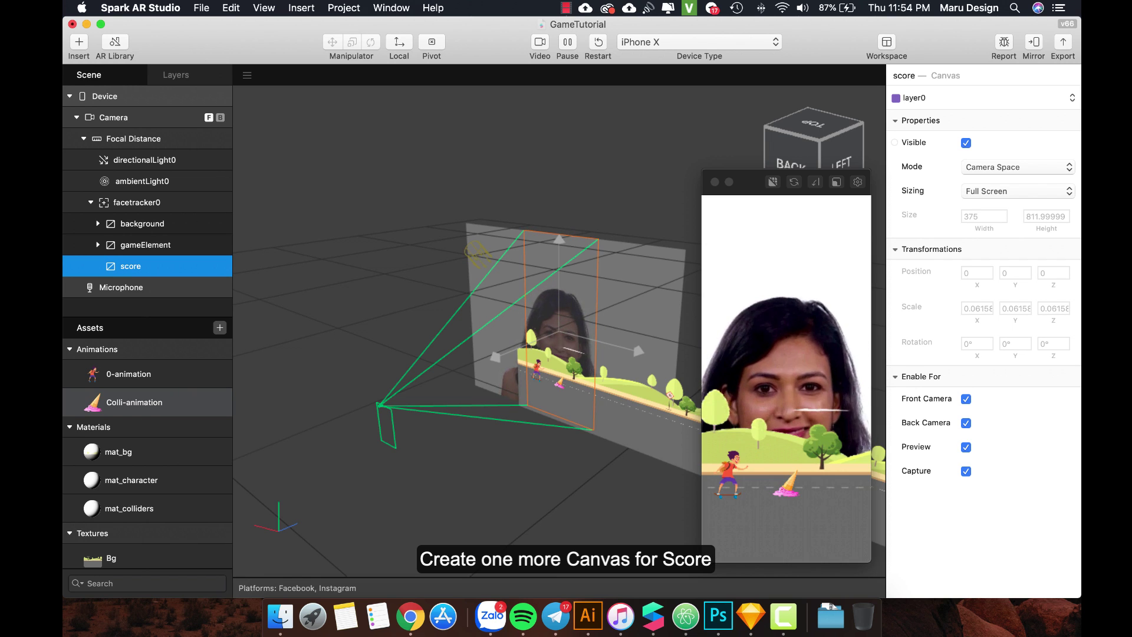
Insert a text object inside the score canvas and set its text to YOUR SCORE
right_click(131, 264)
mouse_move(153, 269)
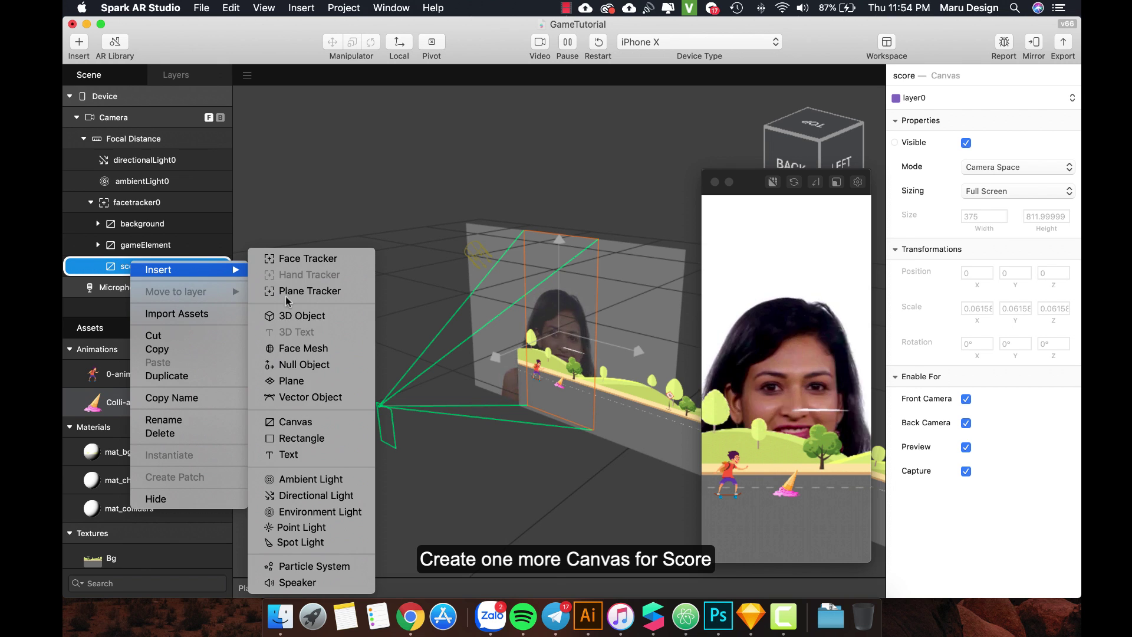
left_click(321, 455)
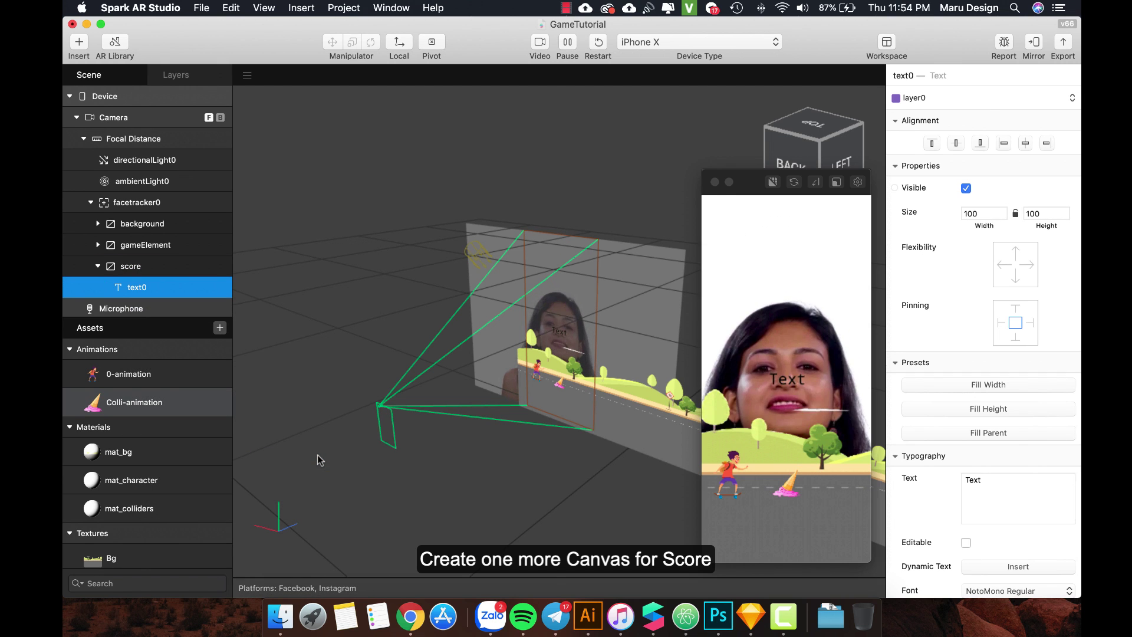
left_click(1001, 476)
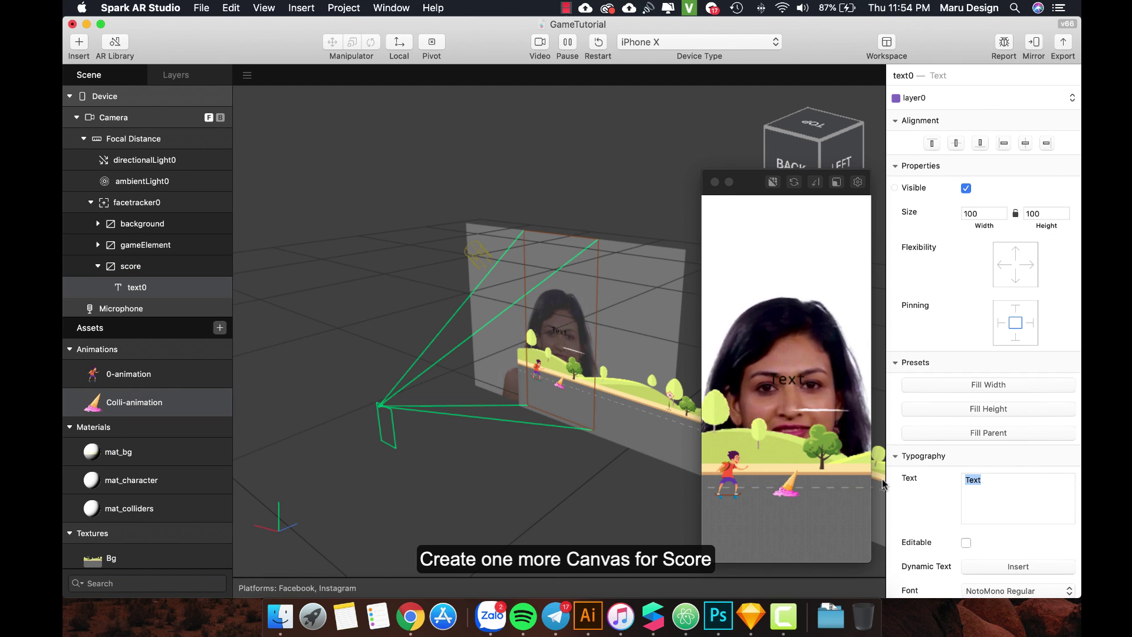
type("YOUR SCOR")
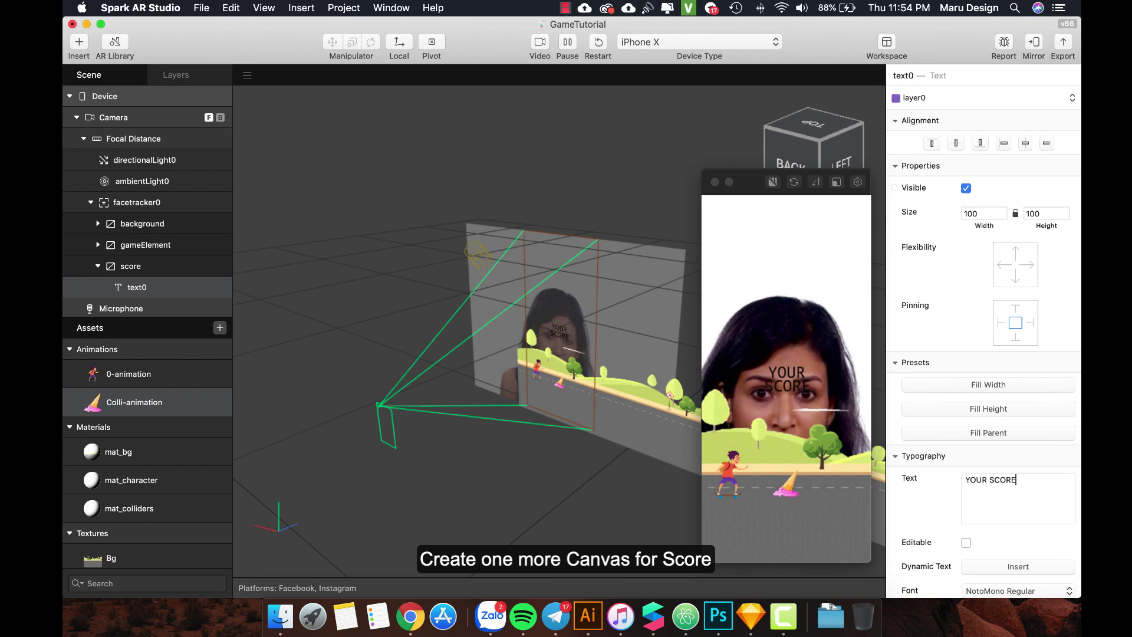
type("E")
key("Return")
Make the YOUR SCORE text editable and set its font size to 25
left_click(1014, 543)
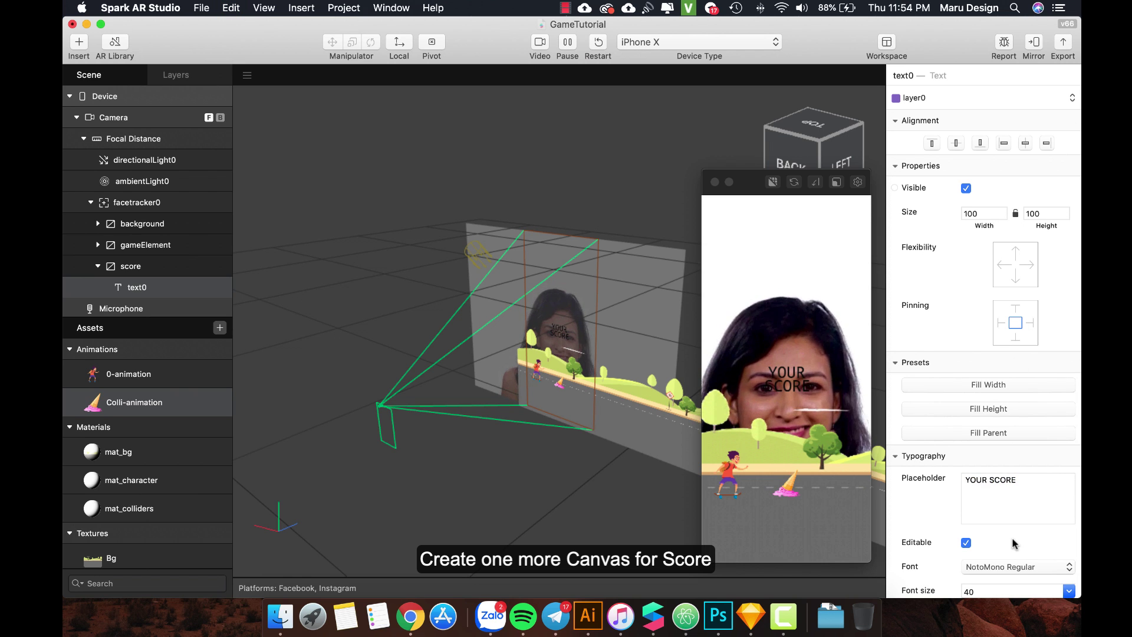
scroll(1003, 531, "down", 3)
double_click(979, 514)
type("25")
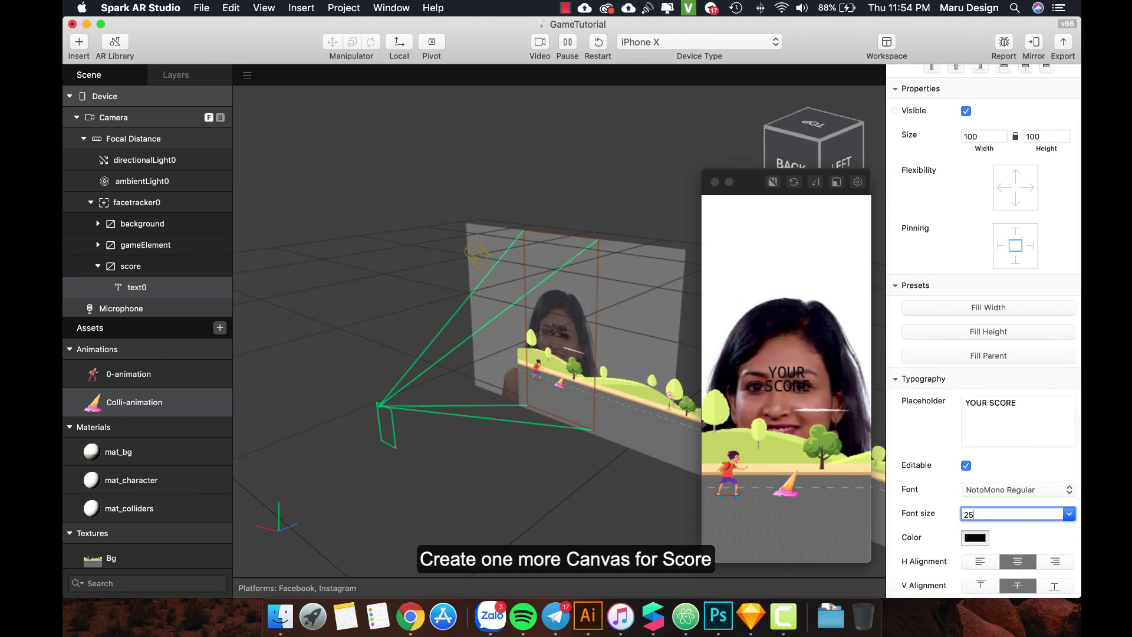
key("Return")
scroll(1000, 272, "up", 3)
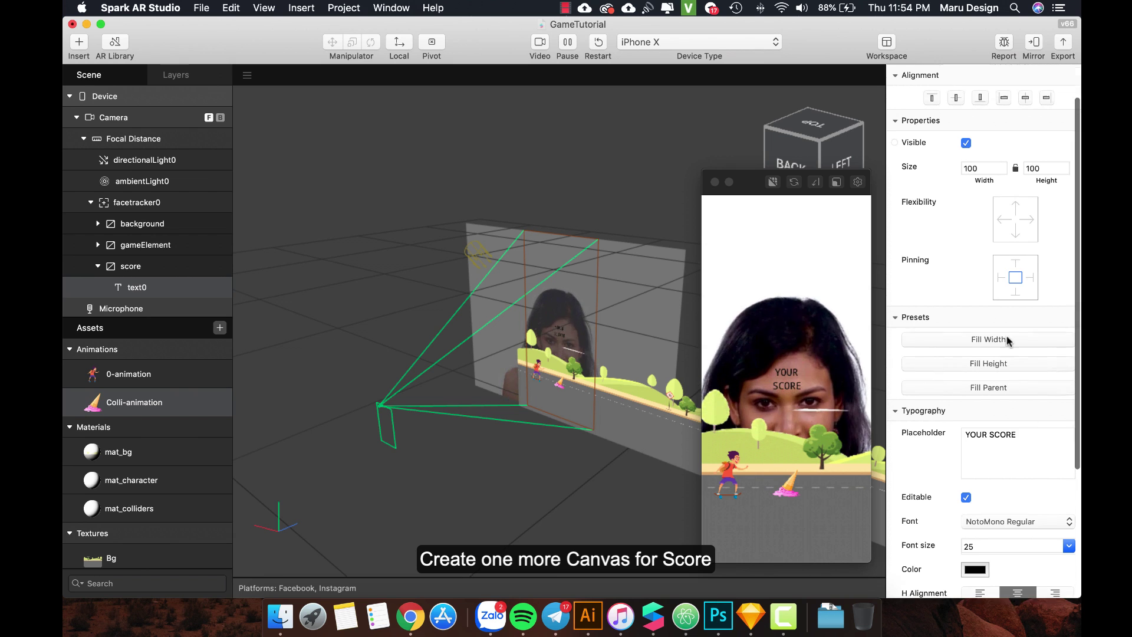
Set the YOUR SCORE text box's width to 200
double_click(984, 213)
type("200")
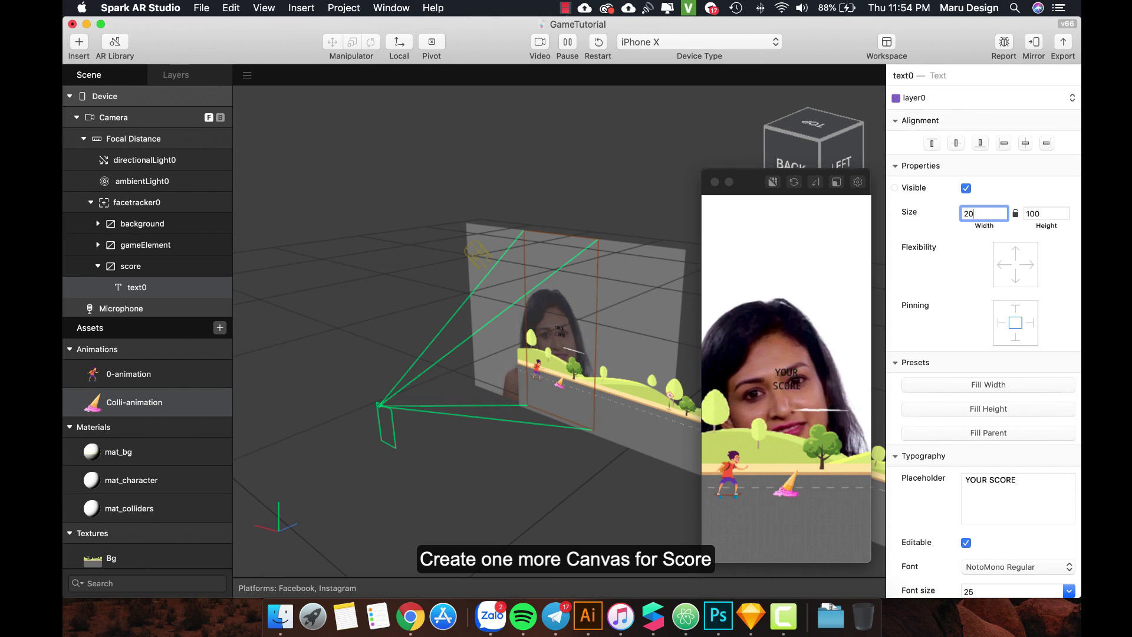
key("Return")
Change the YOUR SCORE text's font to Facebook Narrow Regular
scroll(1000, 426, "down", 5)
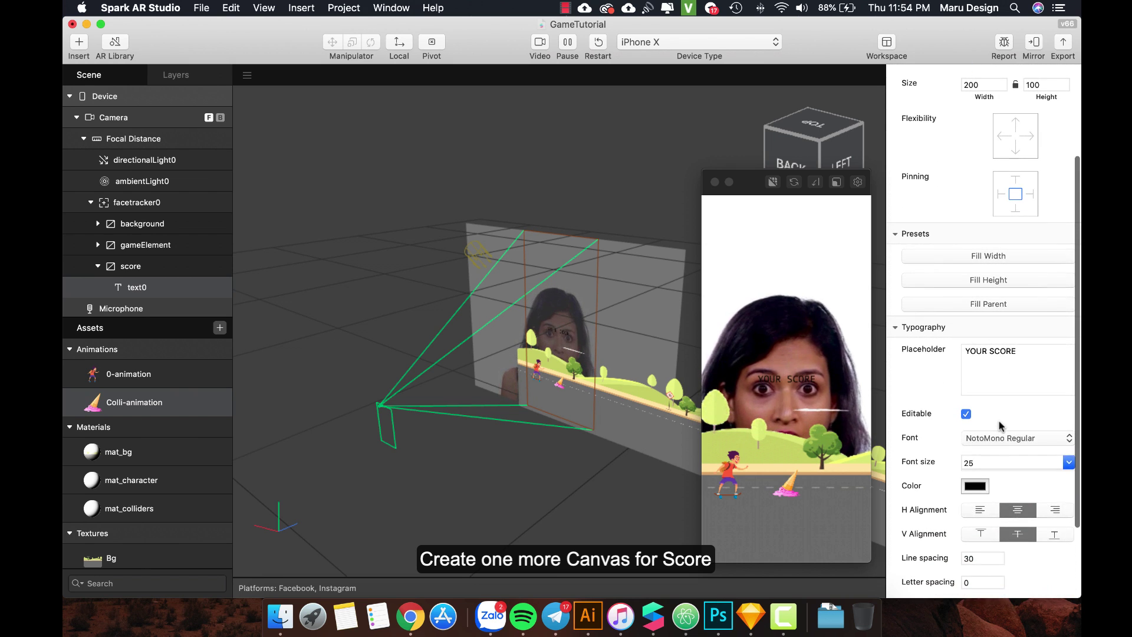
left_click(1004, 438)
scroll(1026, 530, "down", 5)
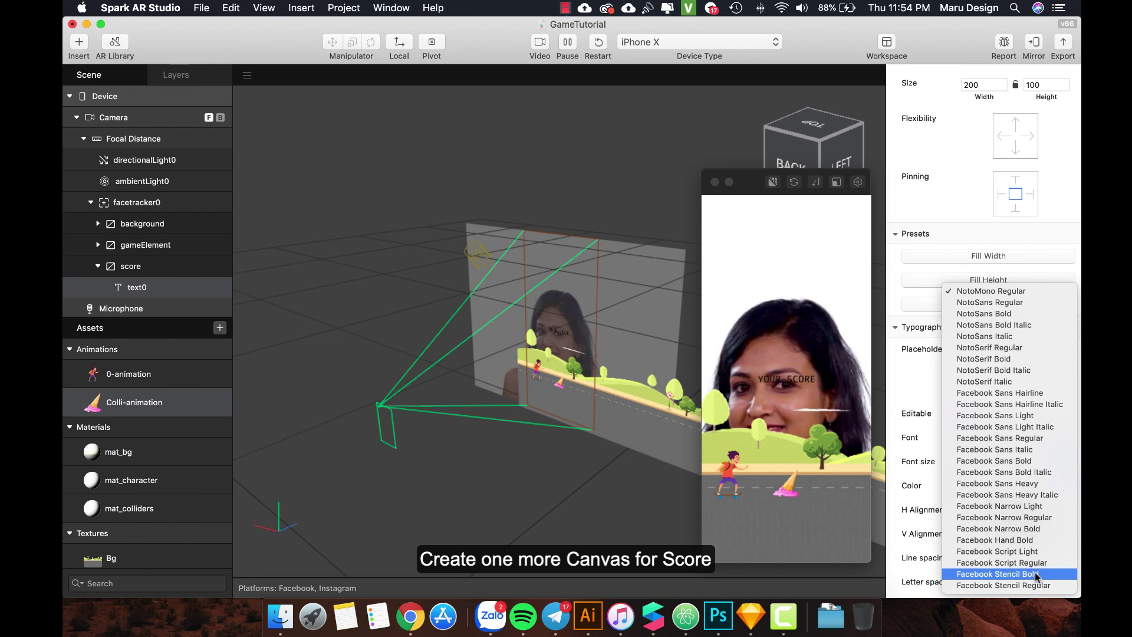
left_click(1021, 517)
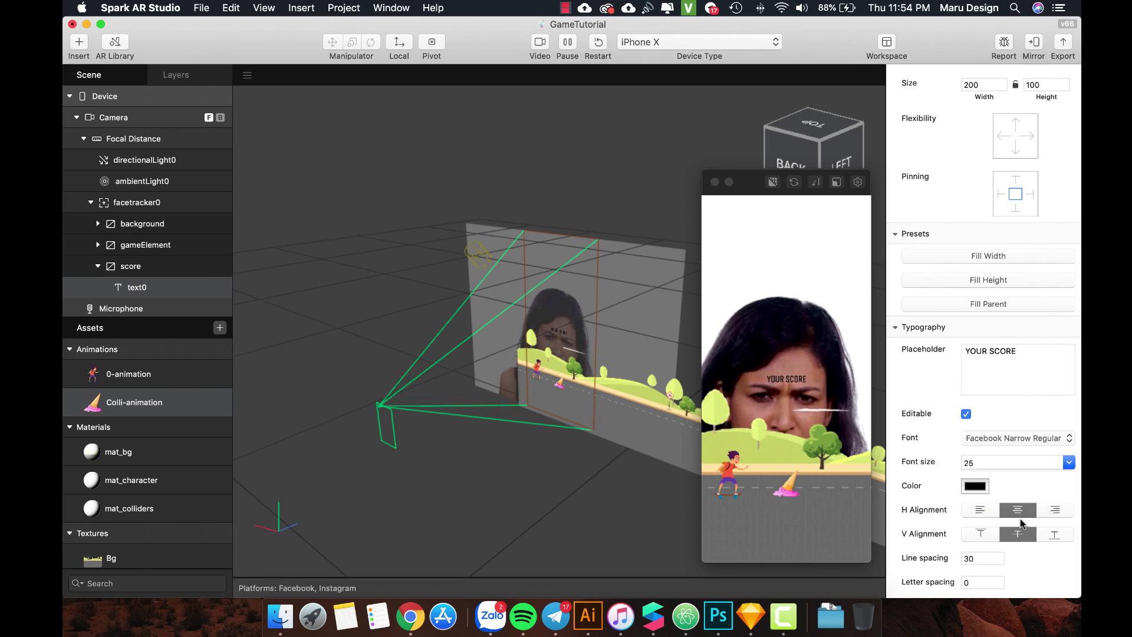
Increase the YOUR SCORE text's font size, first to 30 and finally to 40
left_click(986, 461)
type("30")
key("Return")
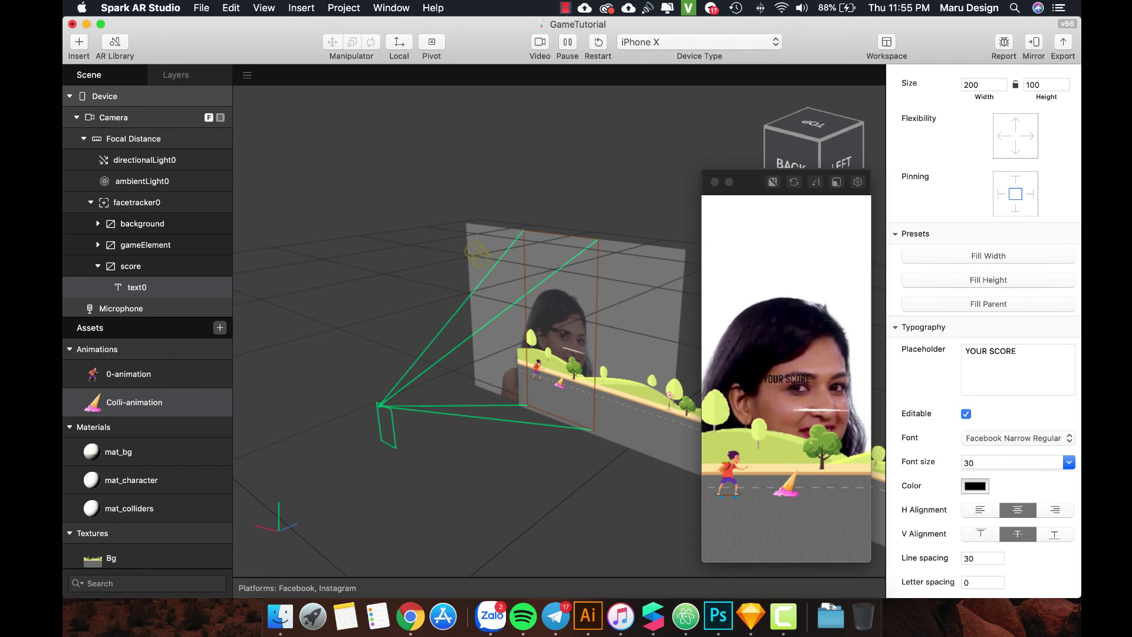
left_click(979, 462)
type("40")
key("Return")
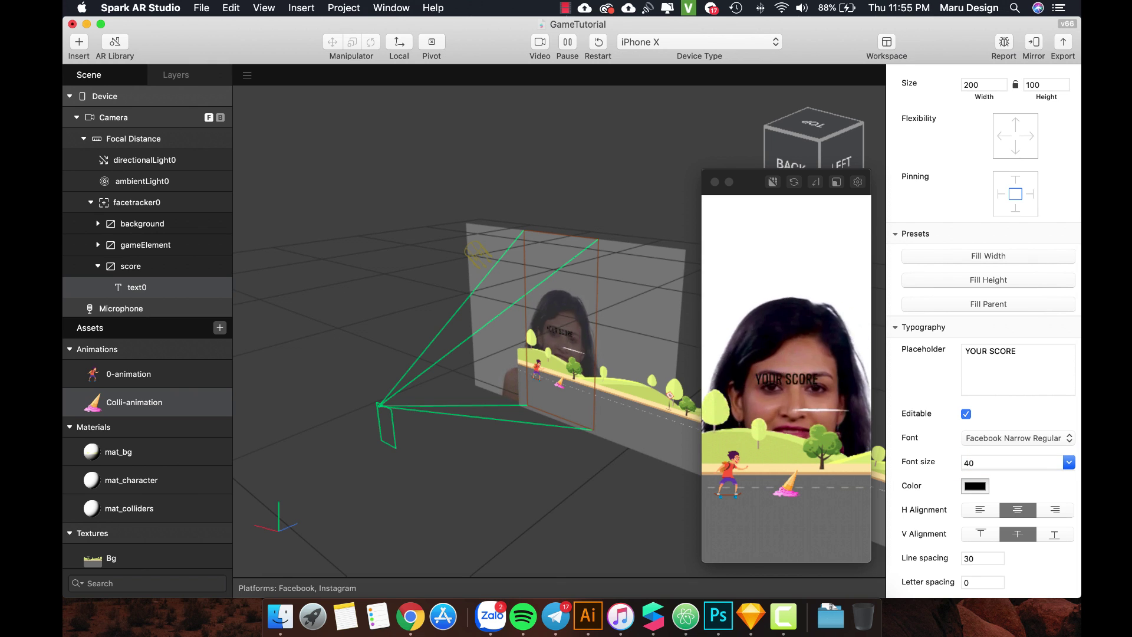
Reduce the YOUR SCORE text's font size to 30
left_click(979, 462)
type("3")
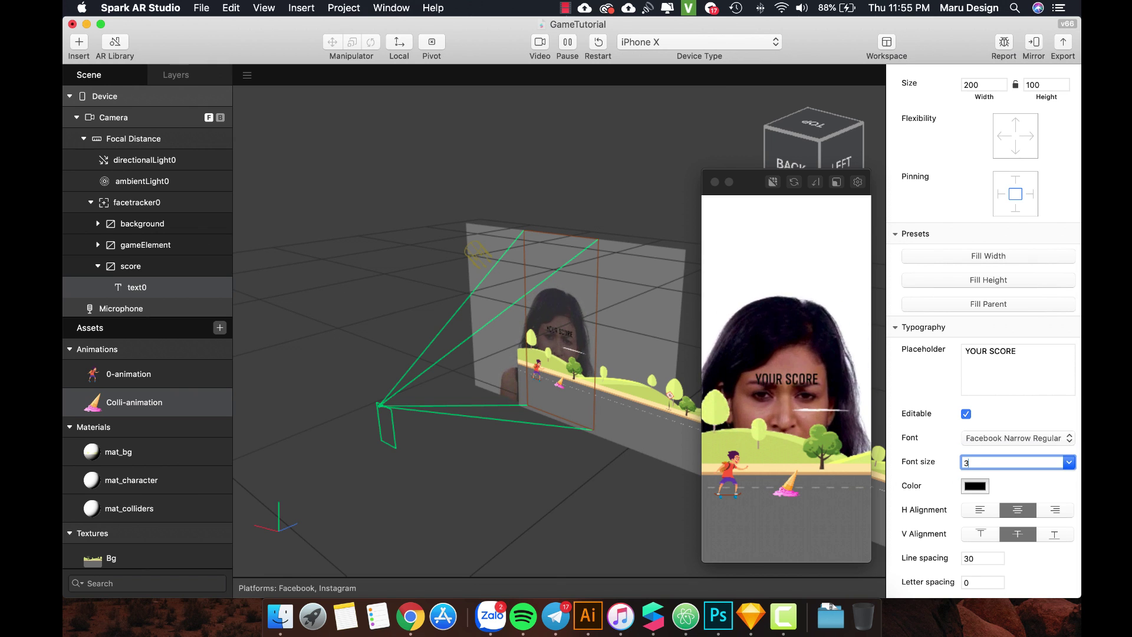
type("0")
key("Return")
Change the YOUR SCORE text's color from black to a slightly darkened purple
left_click(975, 486)
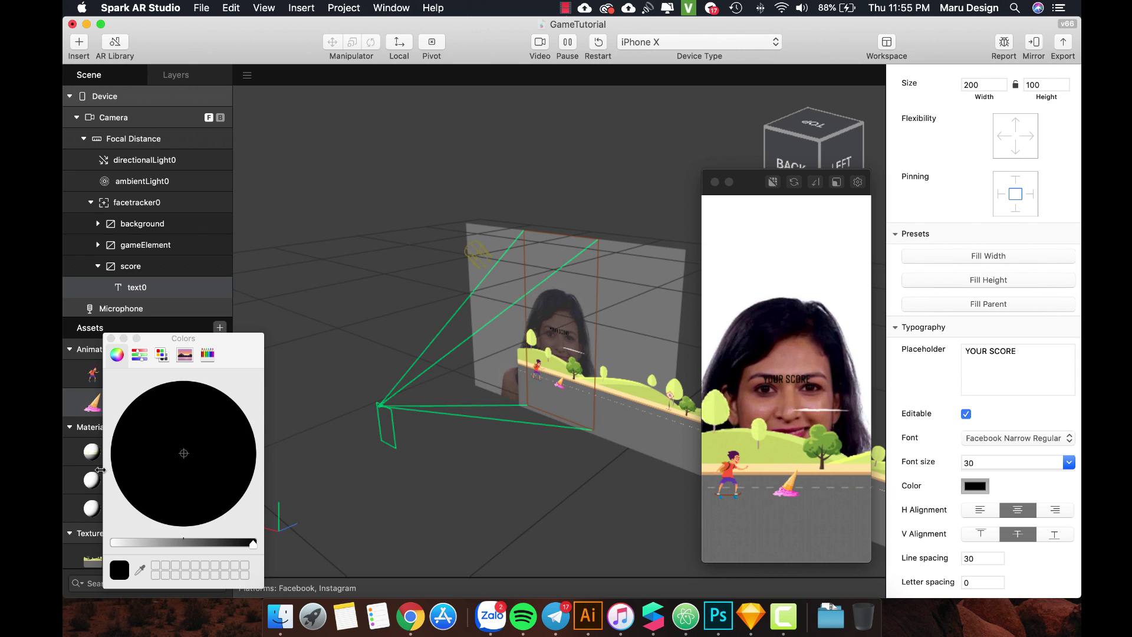
left_click_drag(250, 542, 113, 543)
left_click(175, 483)
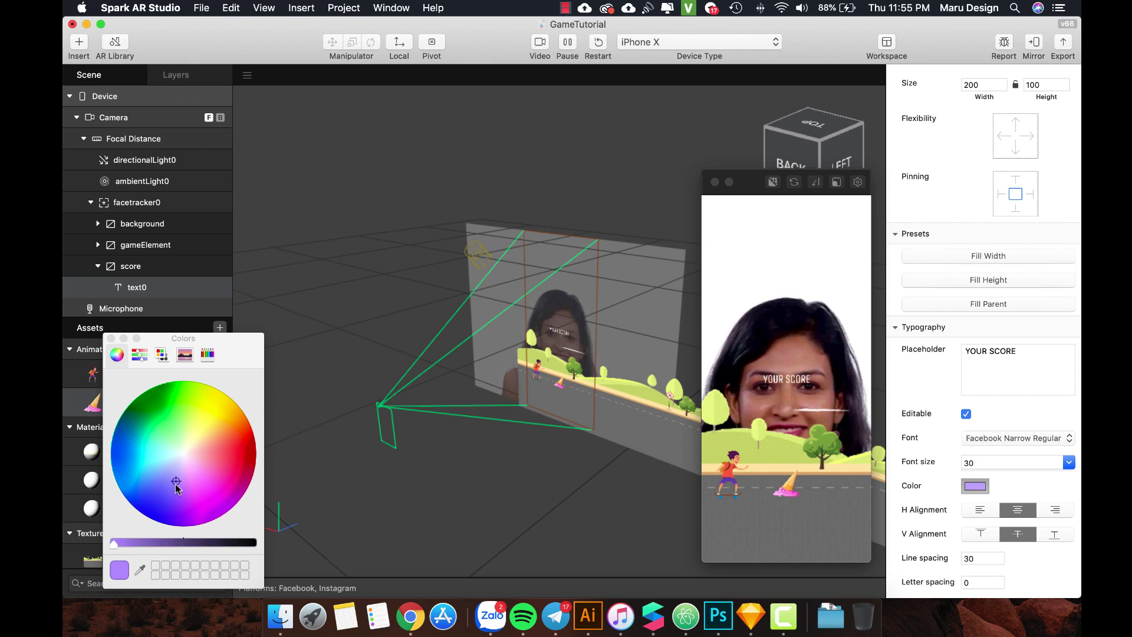
left_click_drag(175, 484, 178, 514)
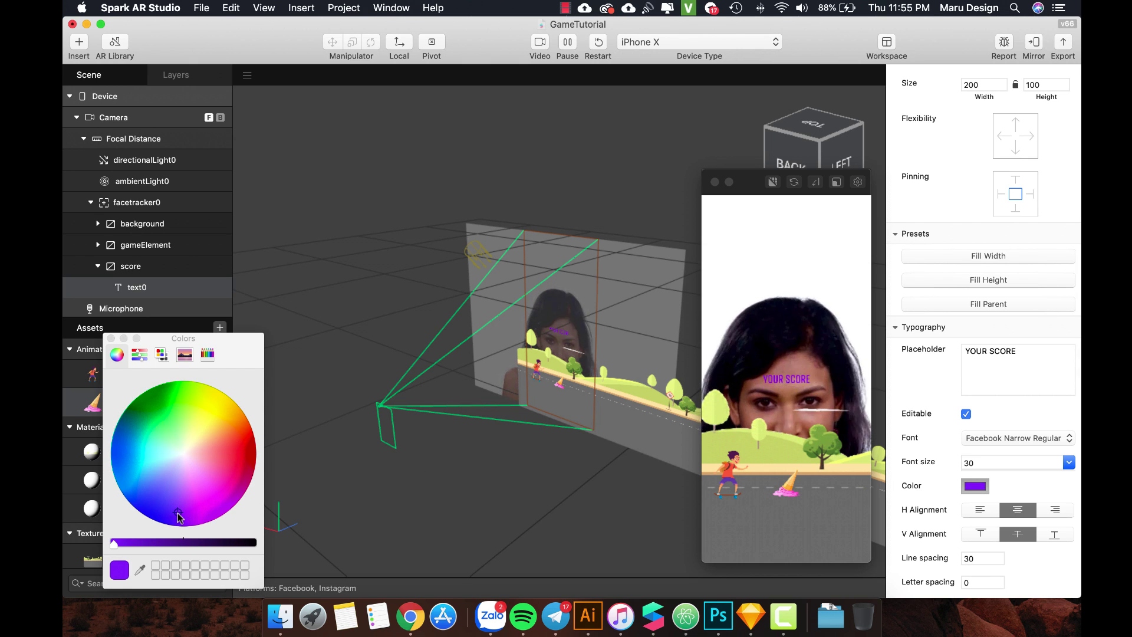
mouse_move(114, 542)
left_mouse_down()
mouse_move(164, 542)
mouse_move(132, 543)
left_mouse_up()
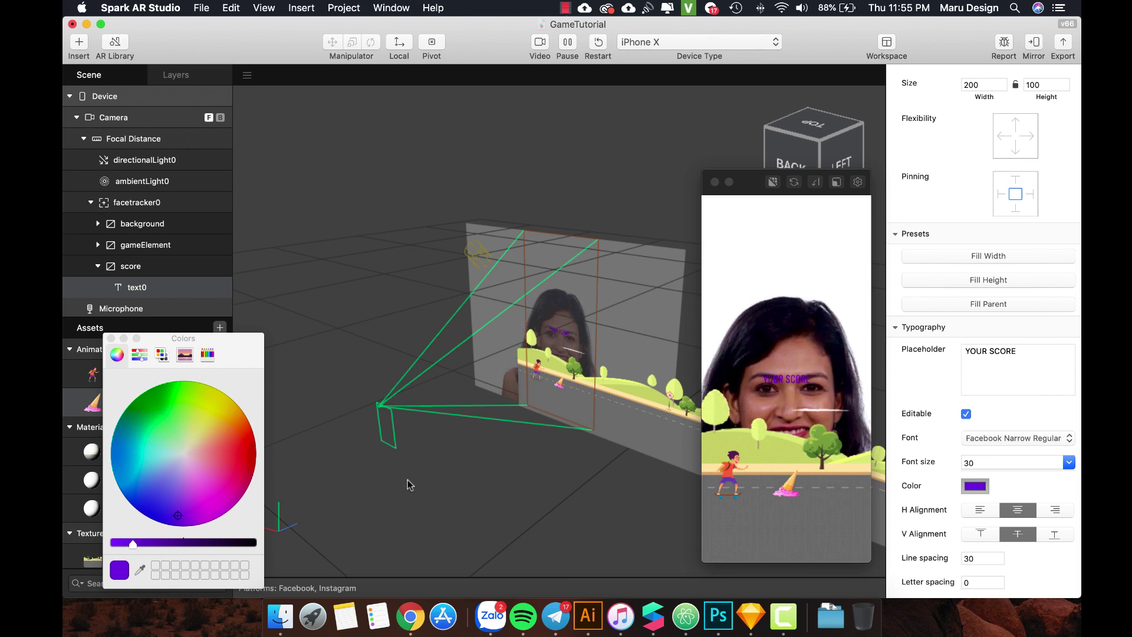
key("Escape")
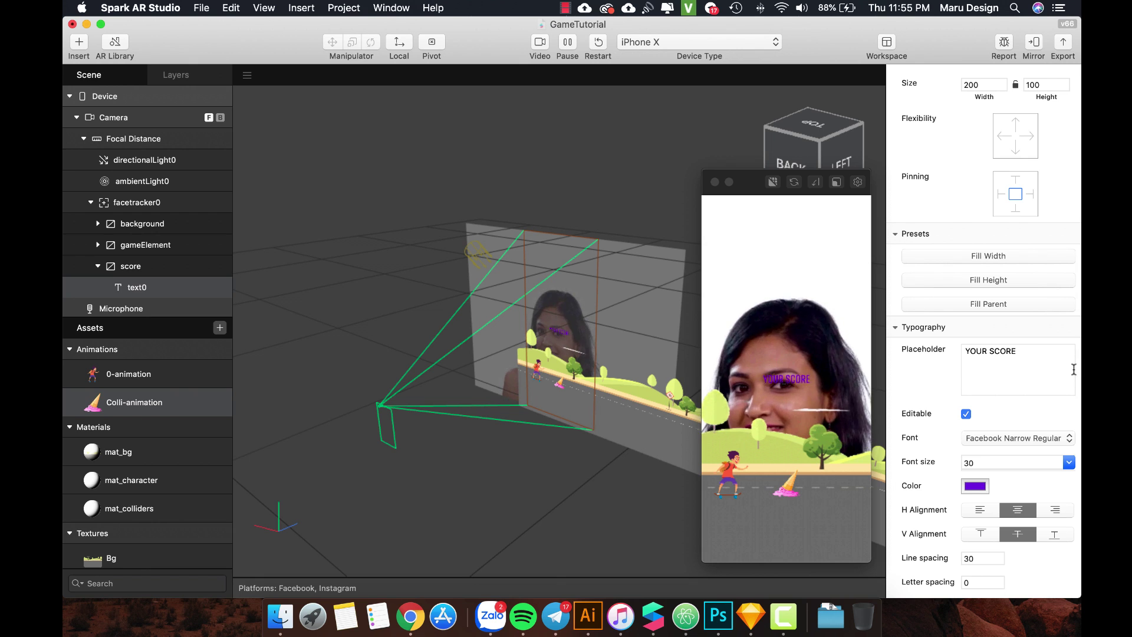
Pin the YOUR SCORE text to the top and align it with its canvas's top edge
left_click(132, 285)
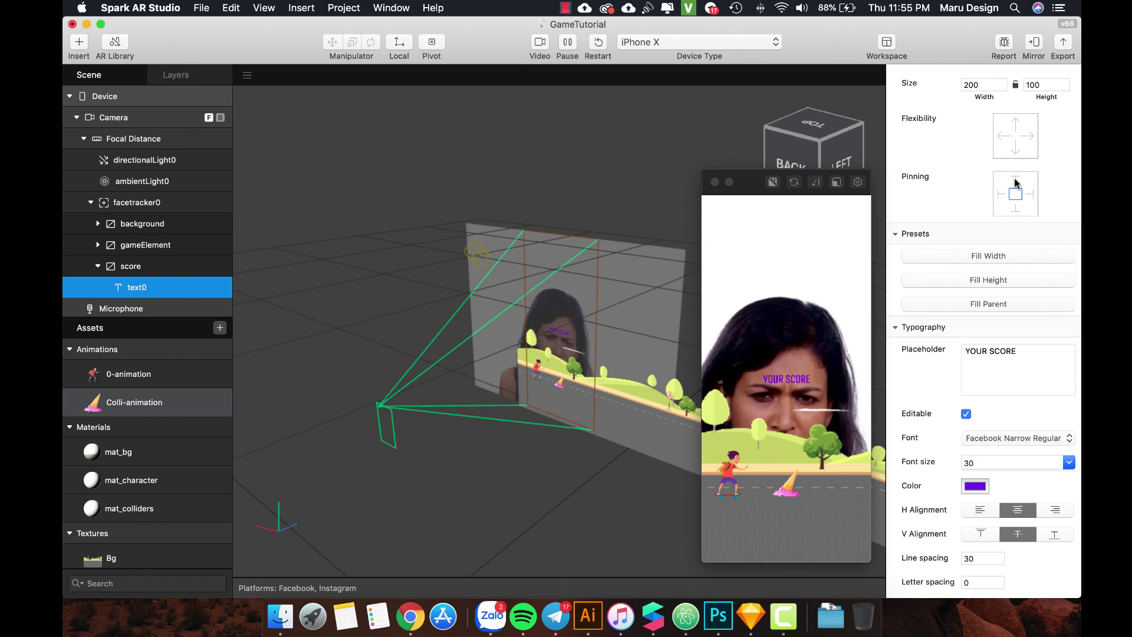
scroll(1015, 186, "up", 3)
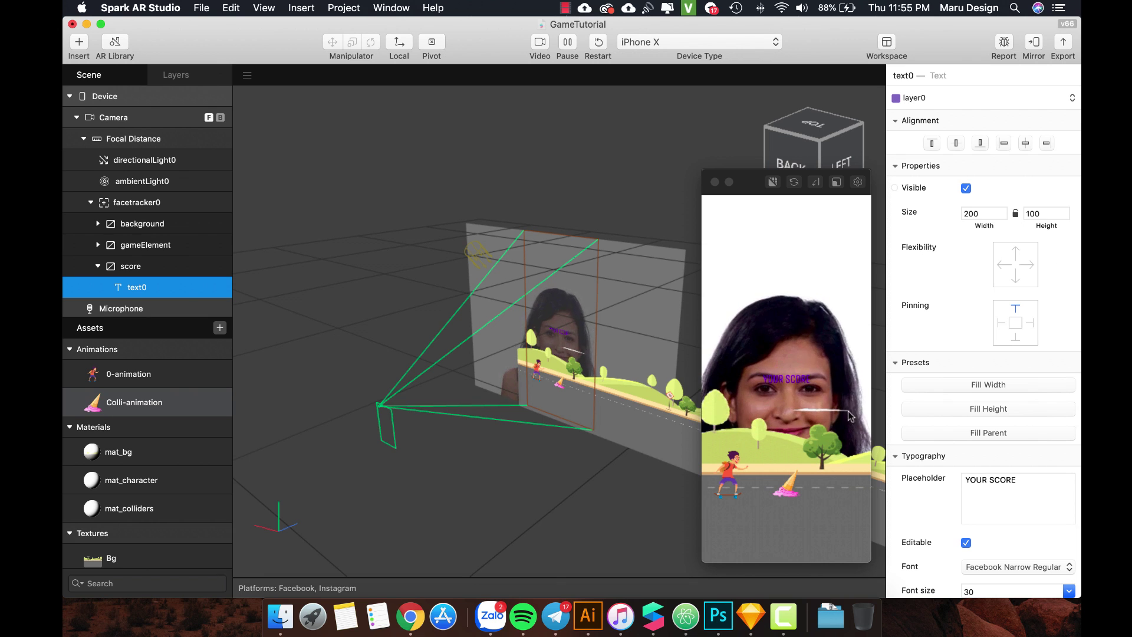
left_click(932, 142)
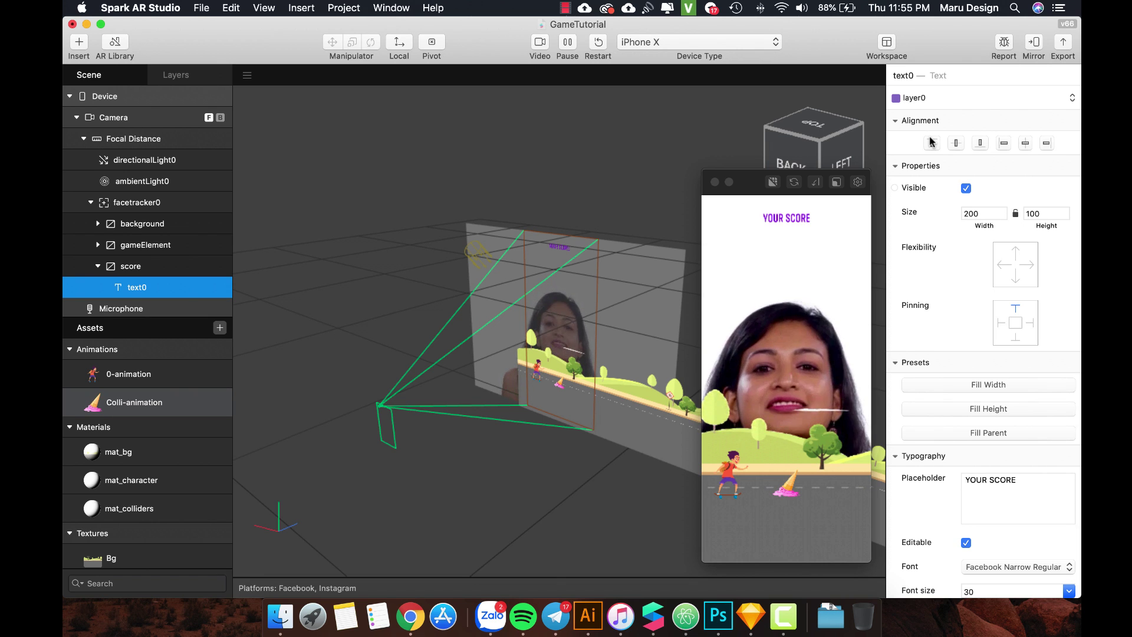
Set the YOUR SCORE text's Y position to 3.3
scroll(1068, 361, "down", 5)
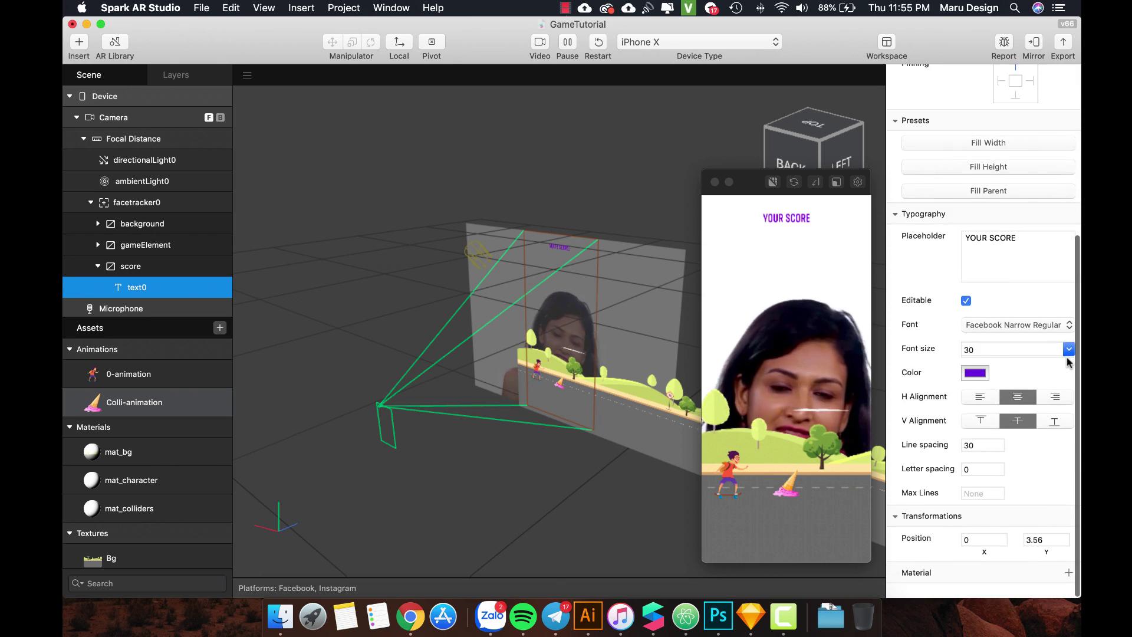
scroll(1069, 377, "up", 1)
left_click(1065, 555)
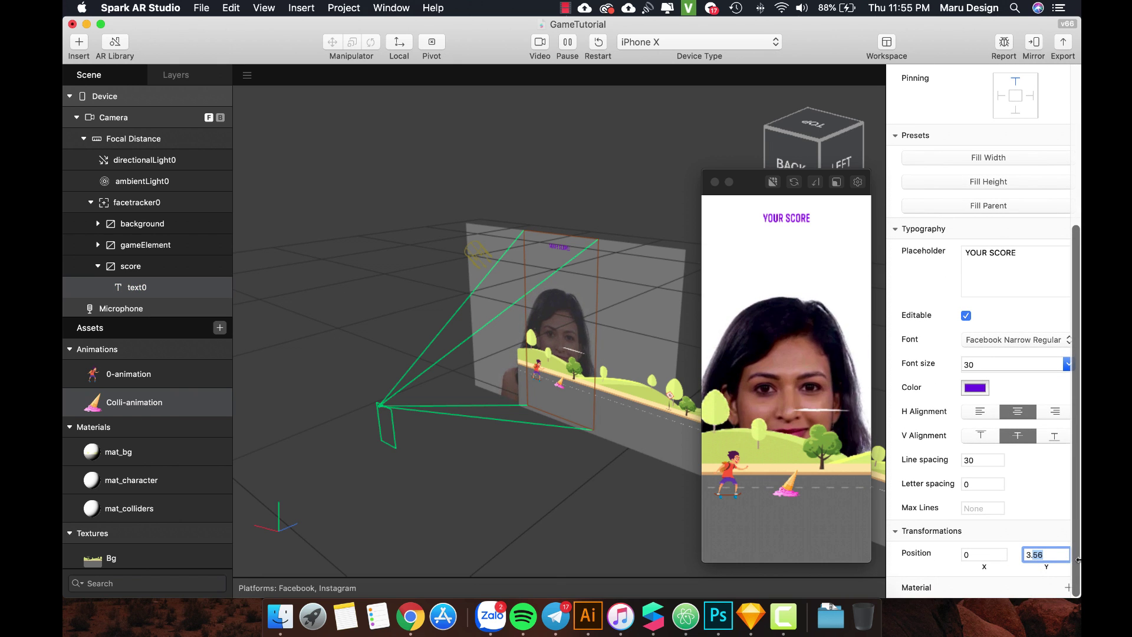
type("3.3")
key("Return")
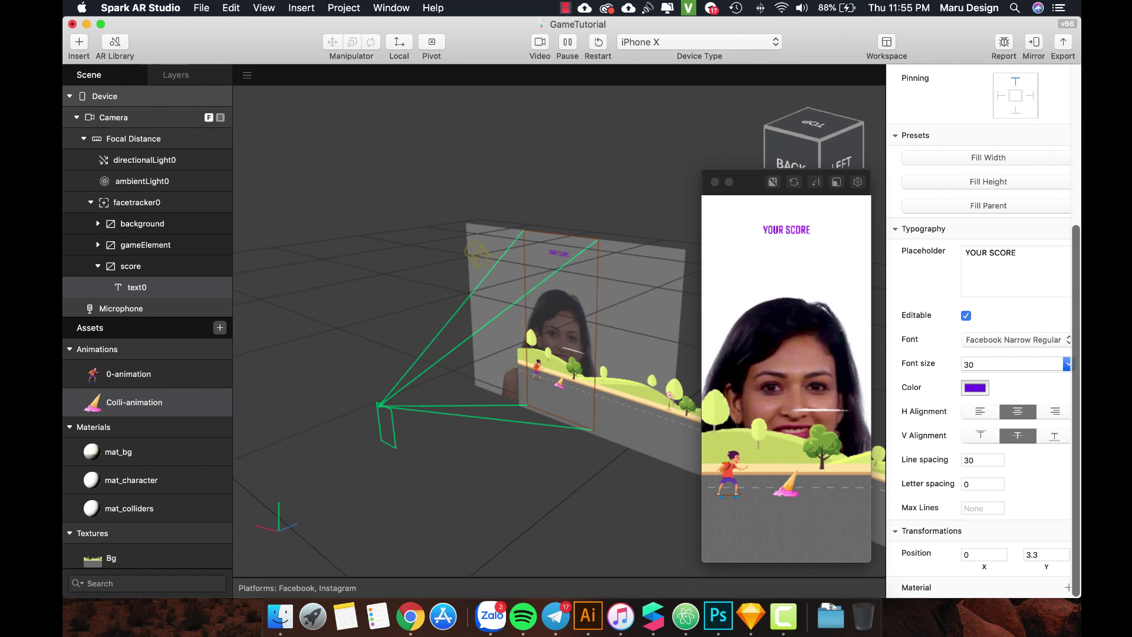
Rename the text0 object in the score canvas as text
left_click(156, 286)
right_click(154, 285)
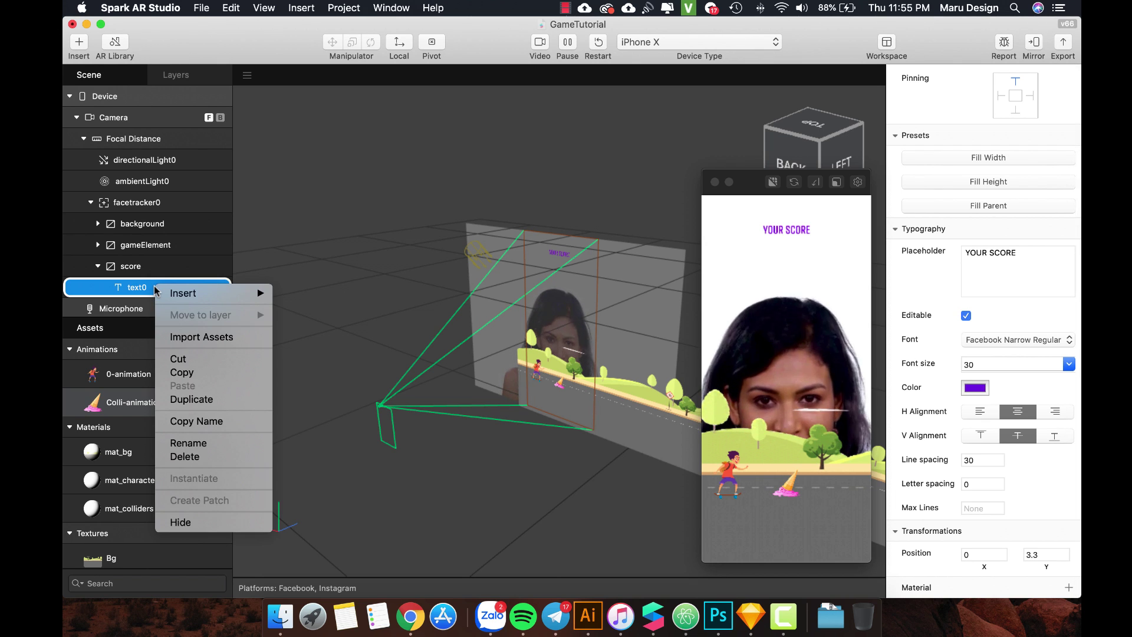
left_click(136, 288)
double_click(140, 288)
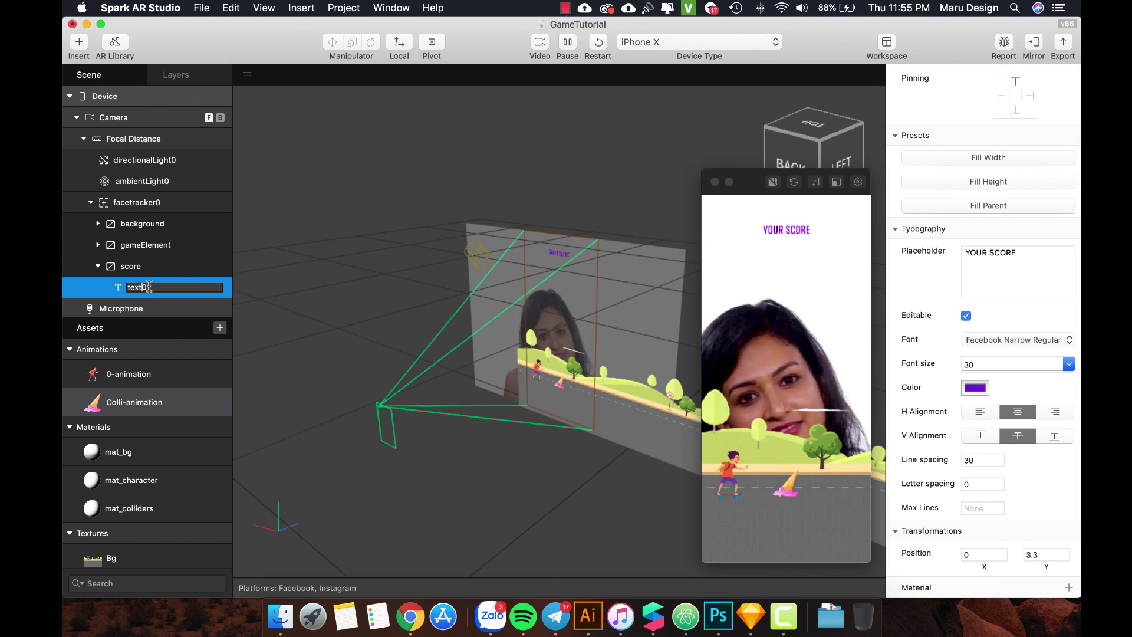
key("BackSpace")
key("Return")
Duplicate the text object in the score canvas and rename the copy as number
right_click(142, 288)
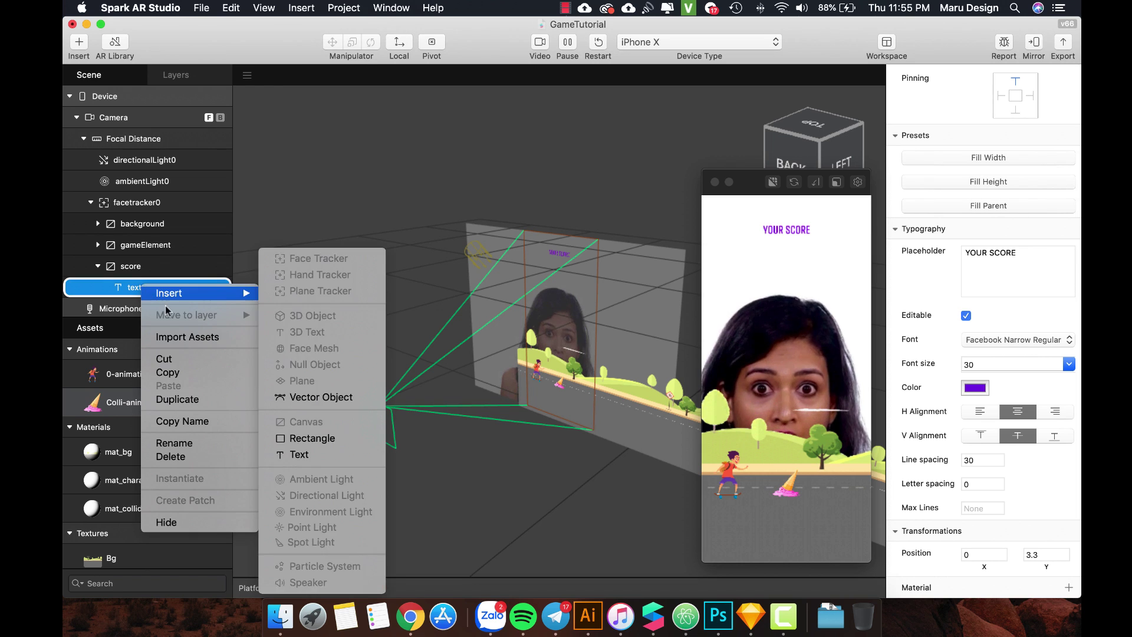
left_click(177, 399)
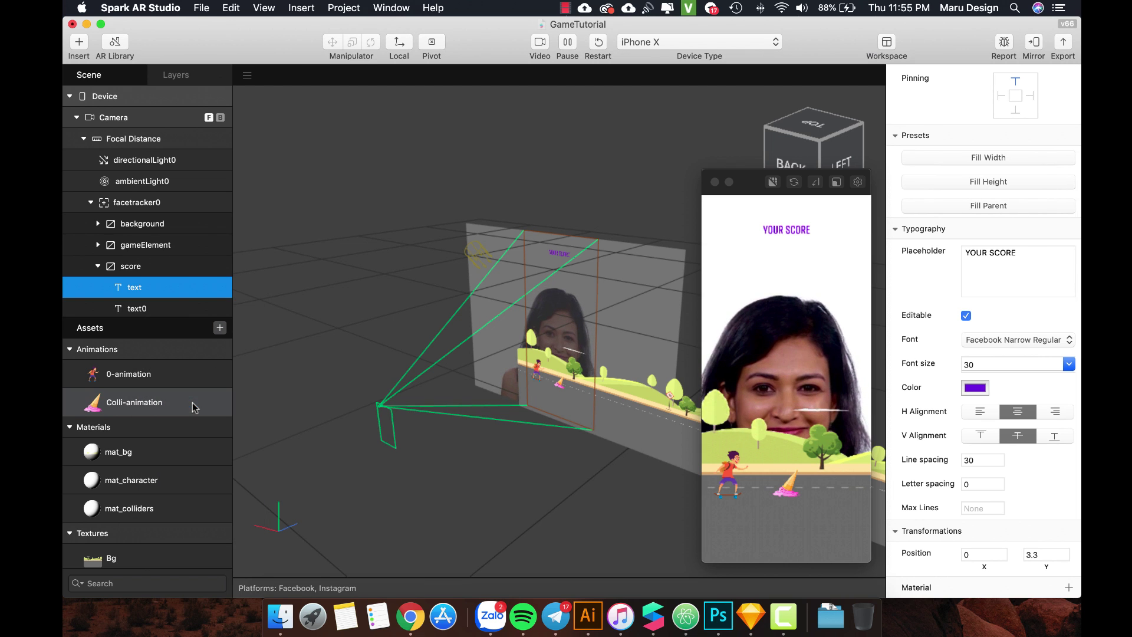
left_click(136, 307)
left_click(137, 306)
type("number")
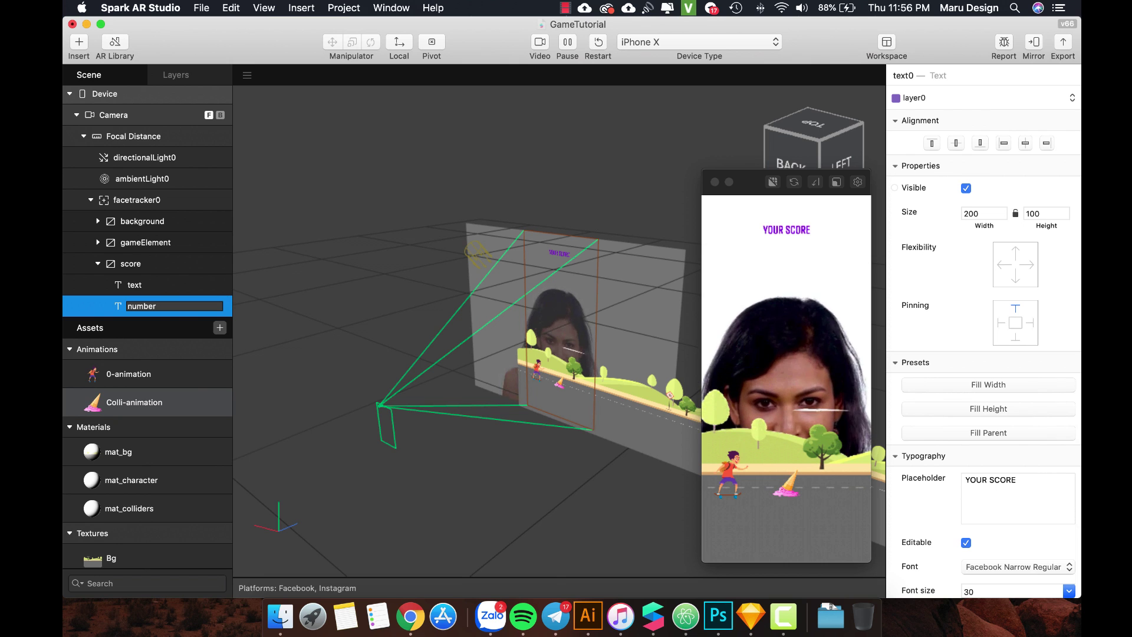
key("Return")
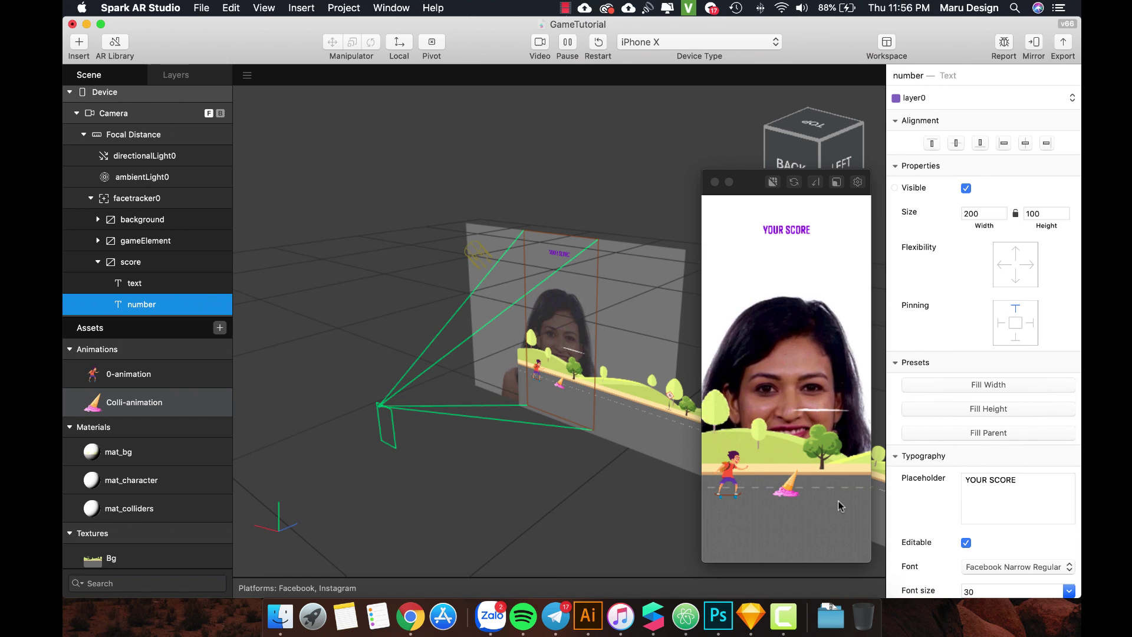
Set the number text's font size to 100 and its font to Facebook Narrow Bold
scroll(929, 504, "down", 3)
left_click(944, 499)
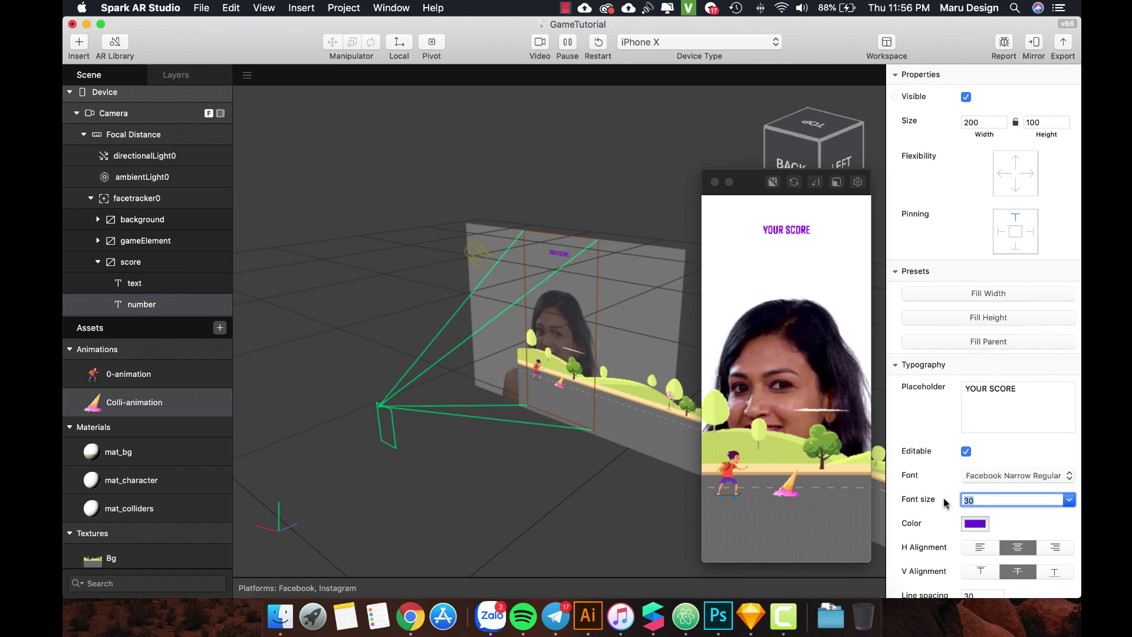
type("100")
key("Return")
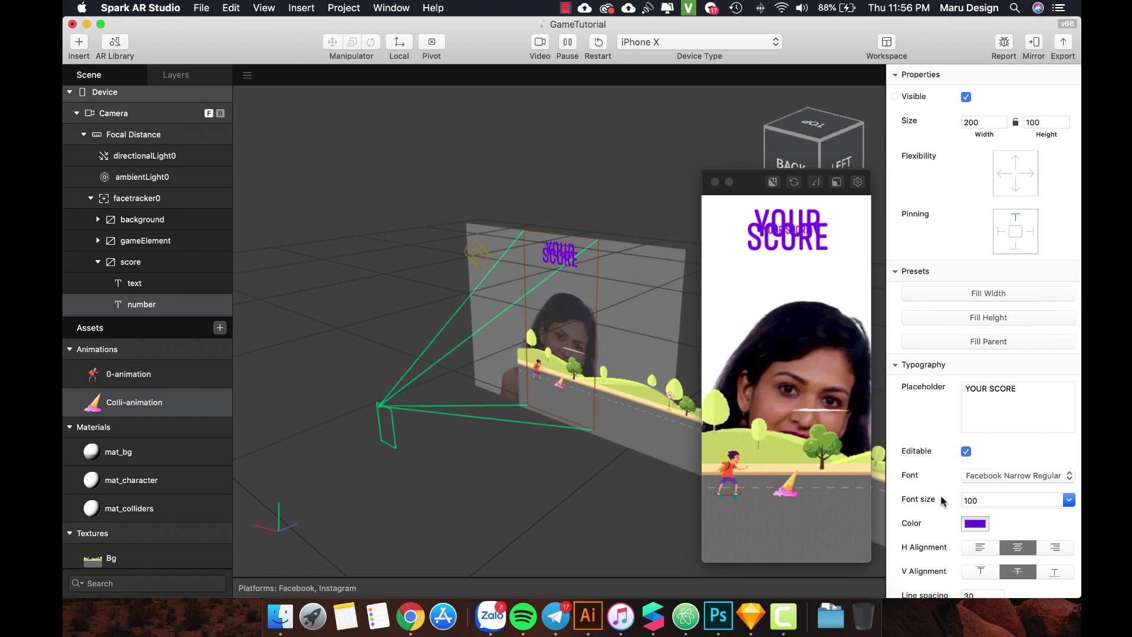
left_click(995, 476)
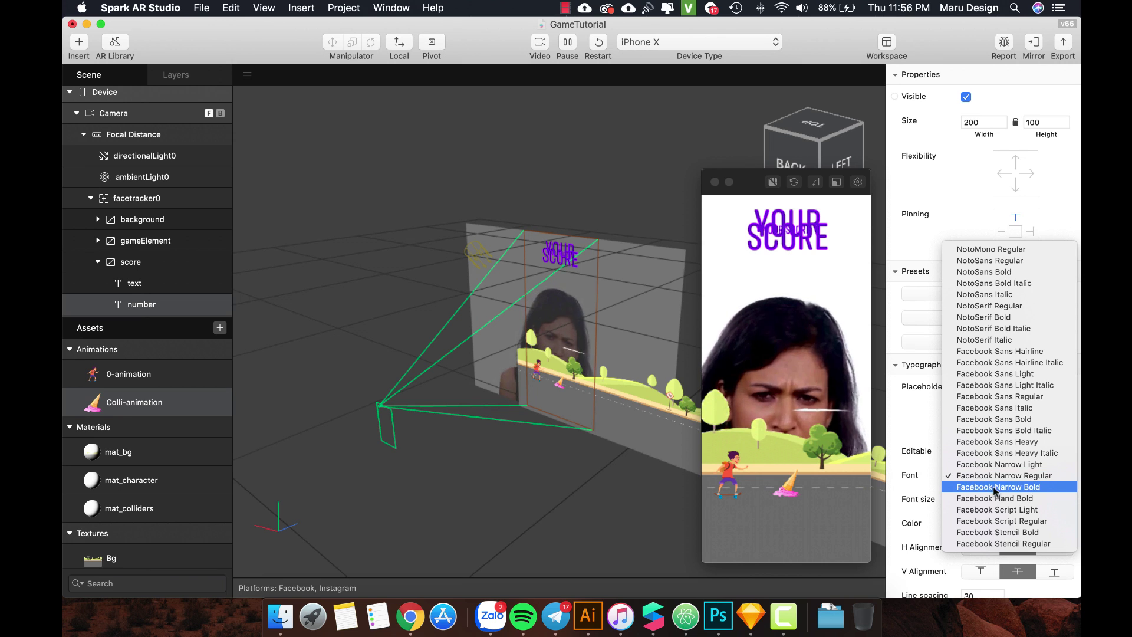
left_click(994, 487)
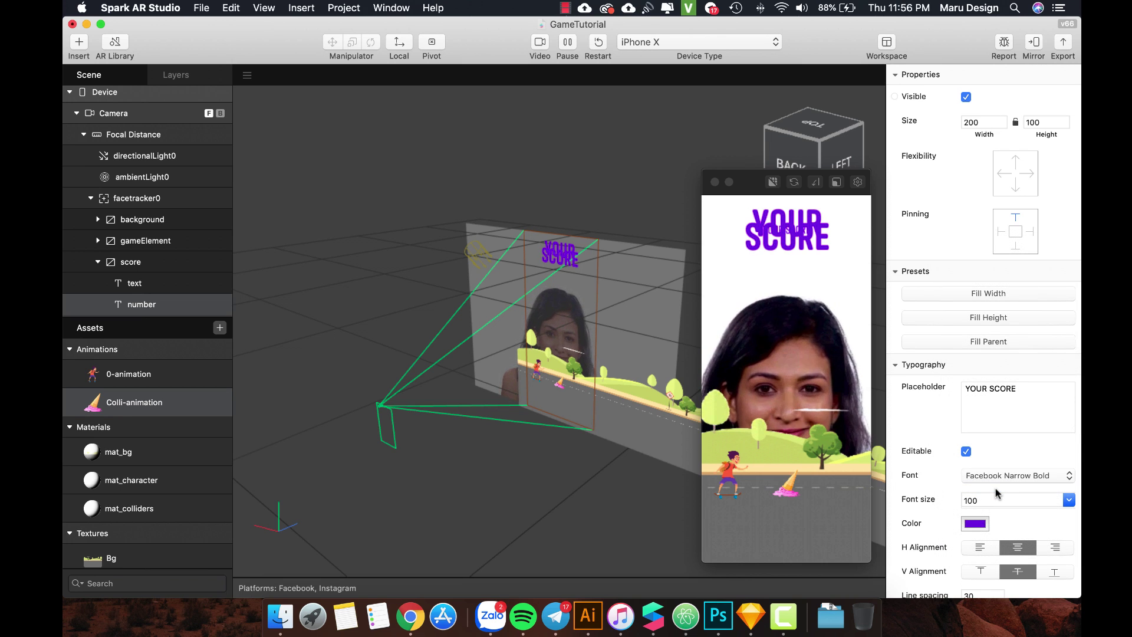
Reduce the number text's font size to 80 and replace its placeholder with 16
double_click(978, 501)
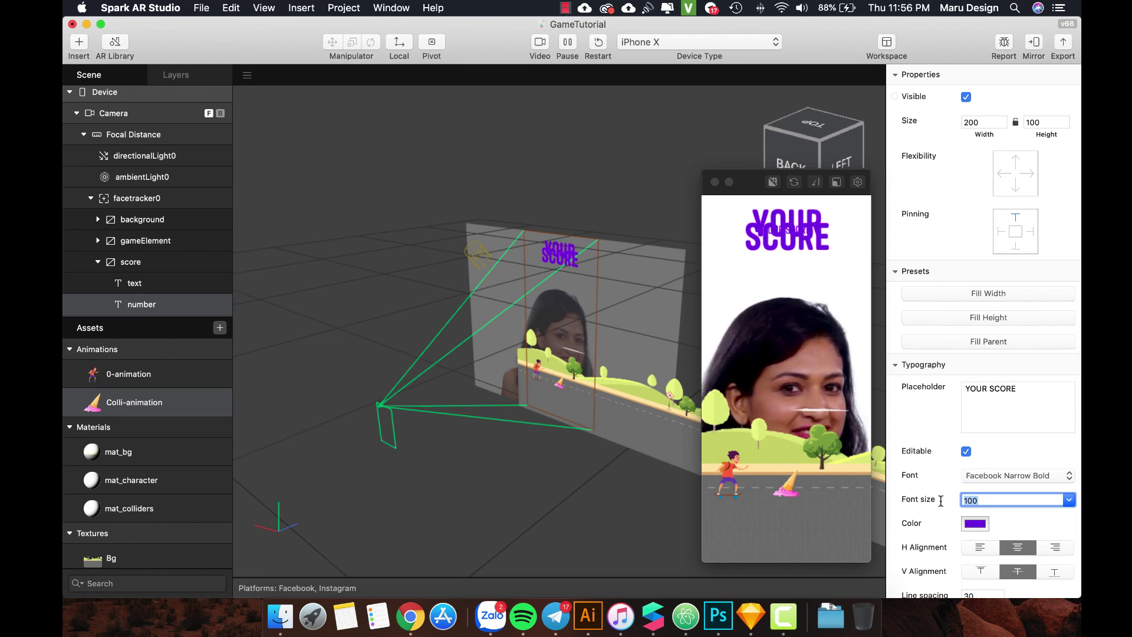
type("80")
key("Return")
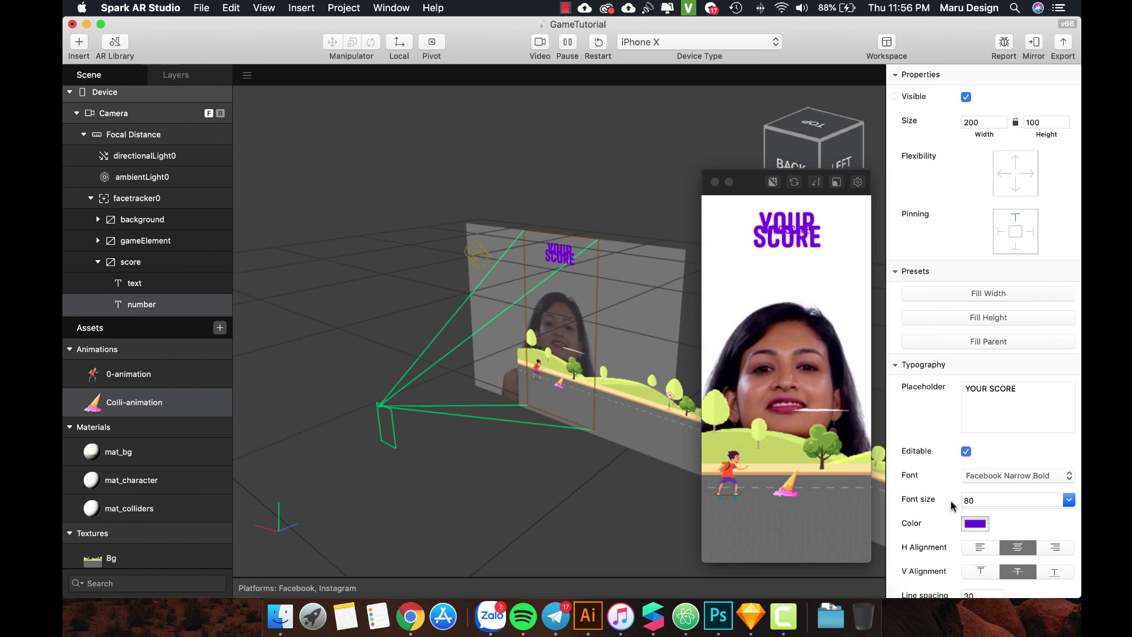
triple_click(979, 388)
type("16")
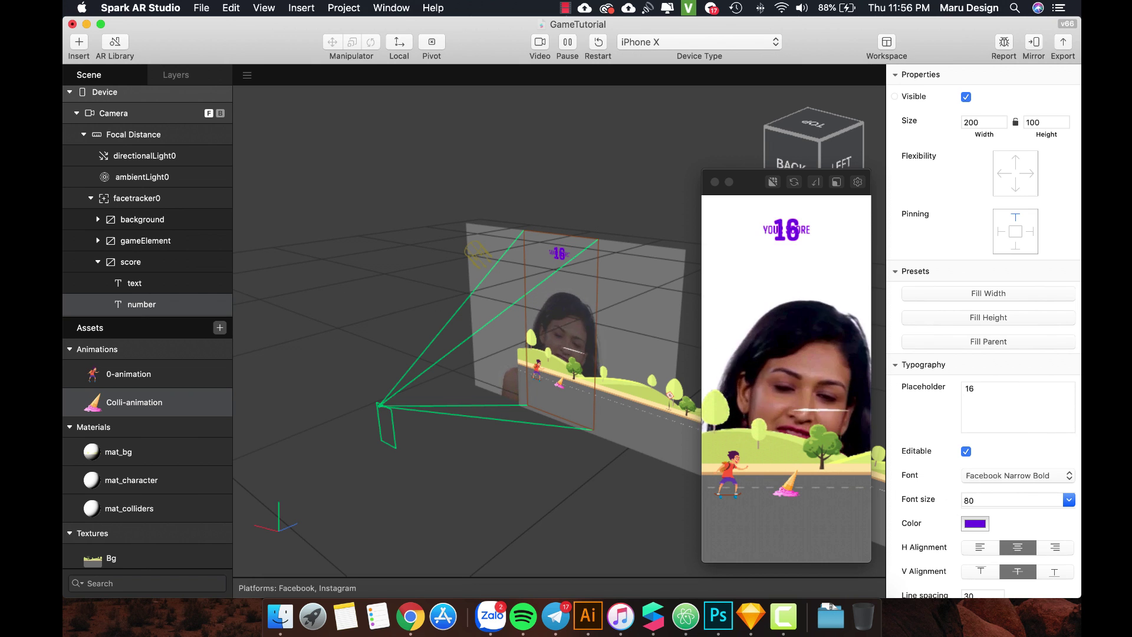
Move the number text below YOUR SCORE by trying Y positions 2.5 and 2.8, settling on 2.7
scroll(1030, 499, "down", 5)
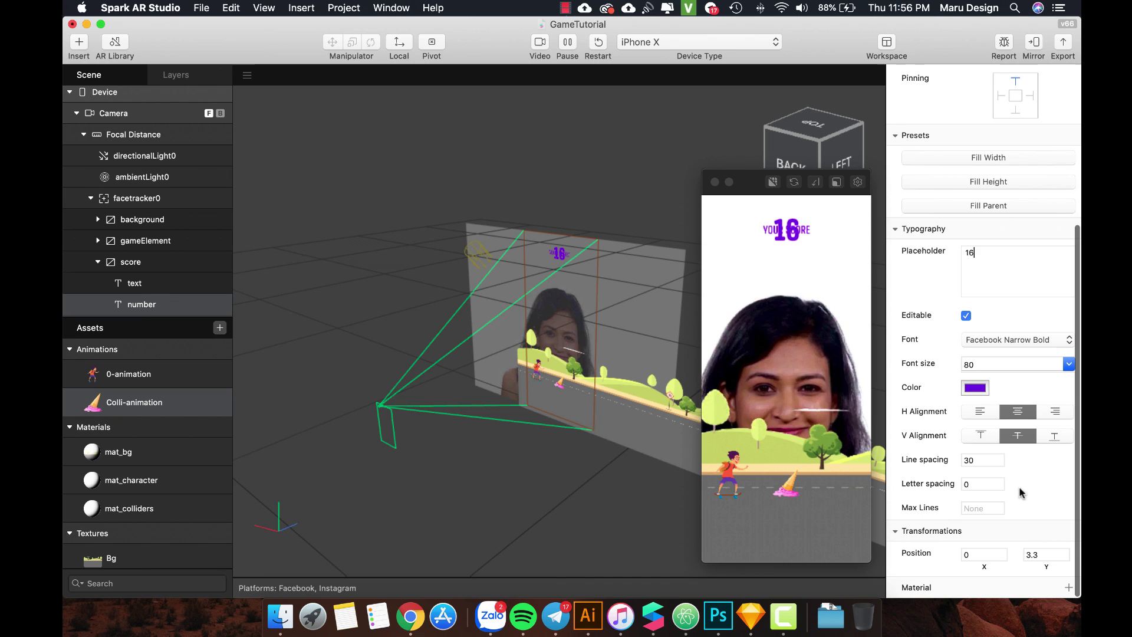
left_click(1038, 554)
type("2.5")
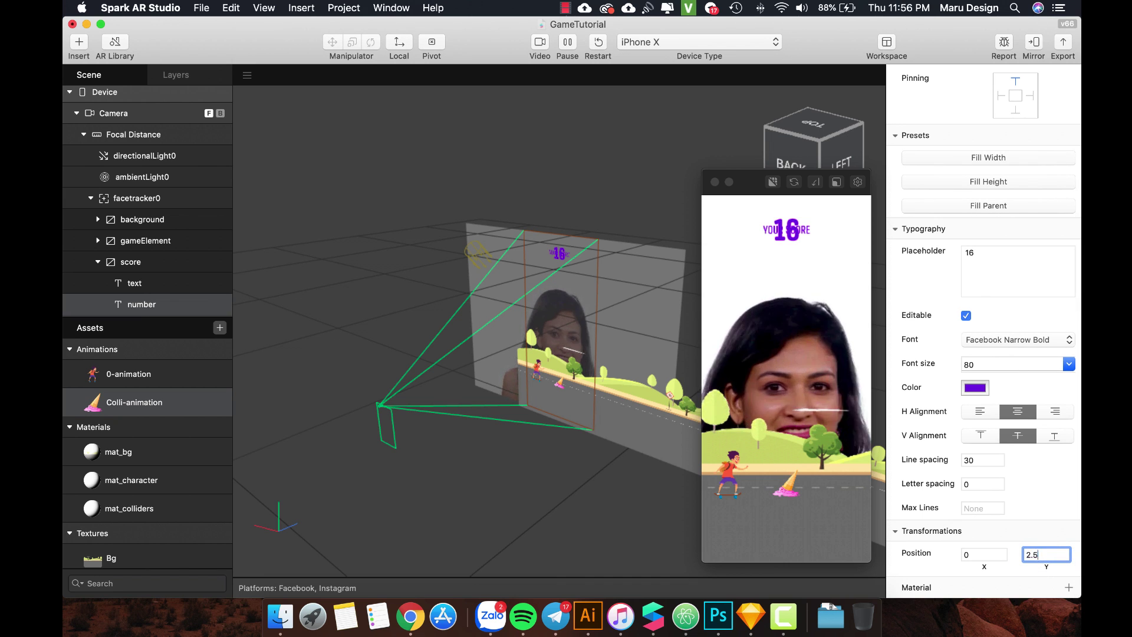
key("Return")
left_click(1039, 554)
type("2.8")
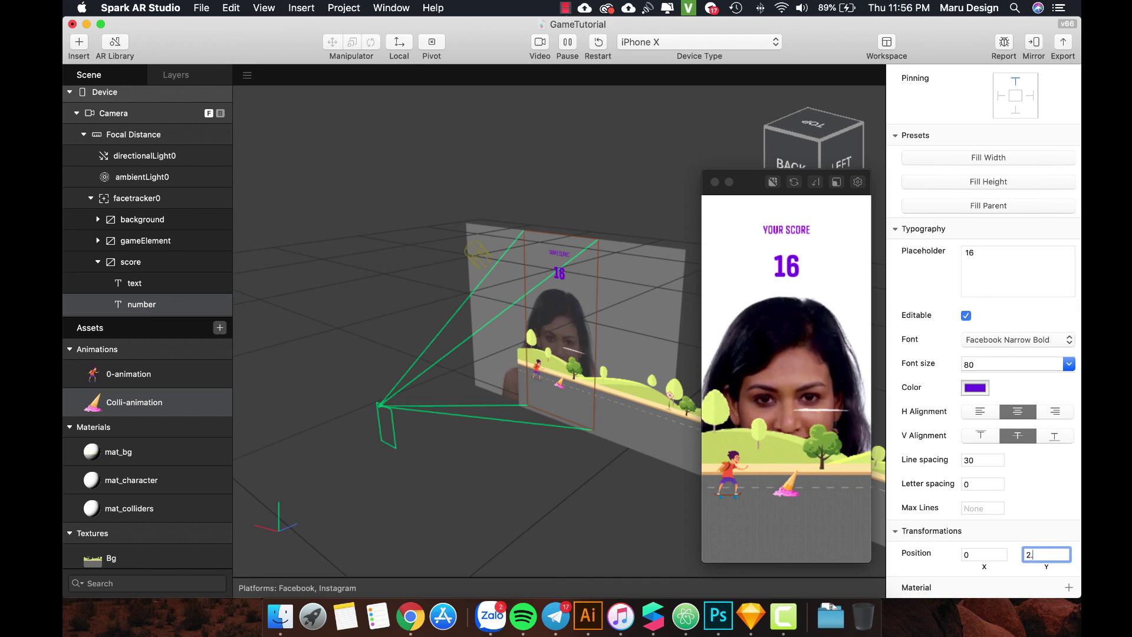
key("Return")
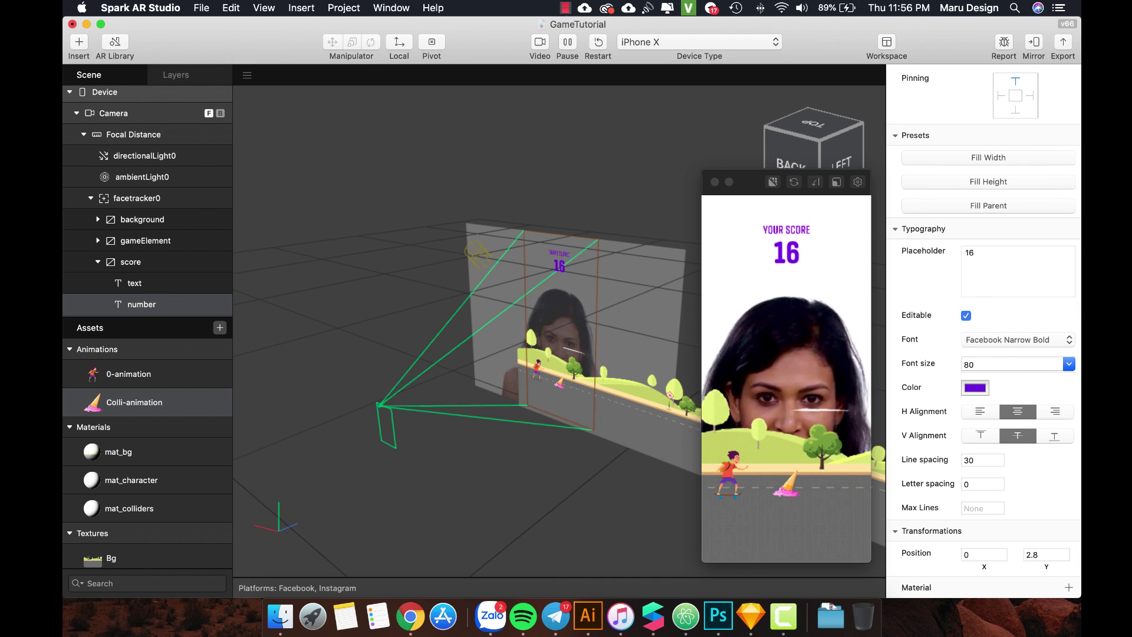
left_click(1047, 555)
type("2.7")
key("Return")
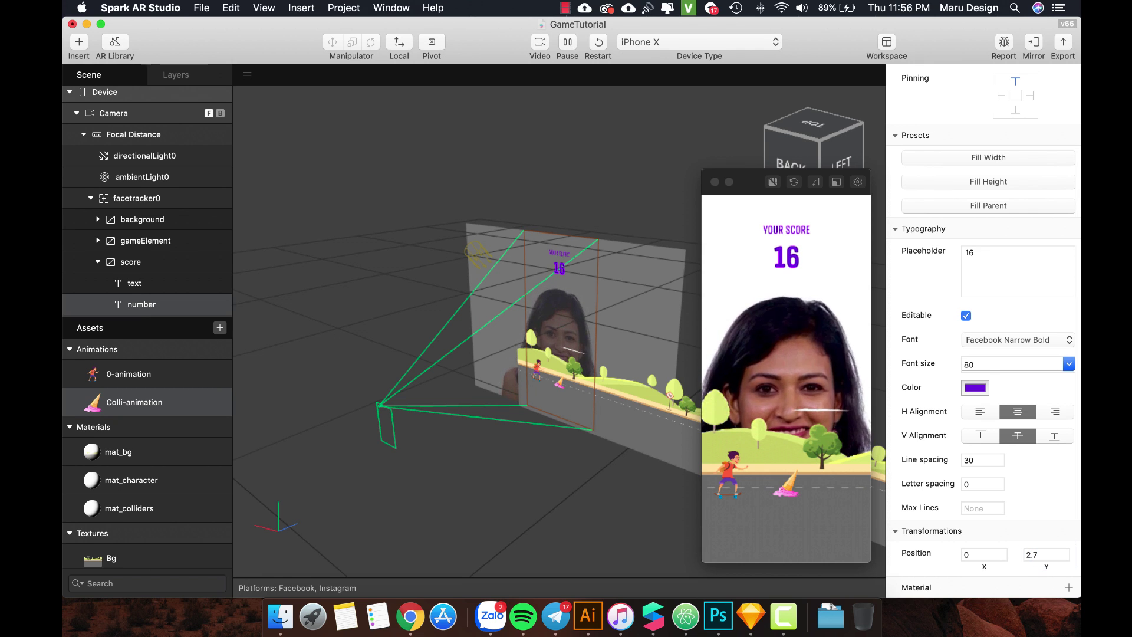
Recolor the number text, trying pink, crimson and orange shades and settling on an orange-red
left_click(983, 389)
left_click_drag(177, 509, 221, 480)
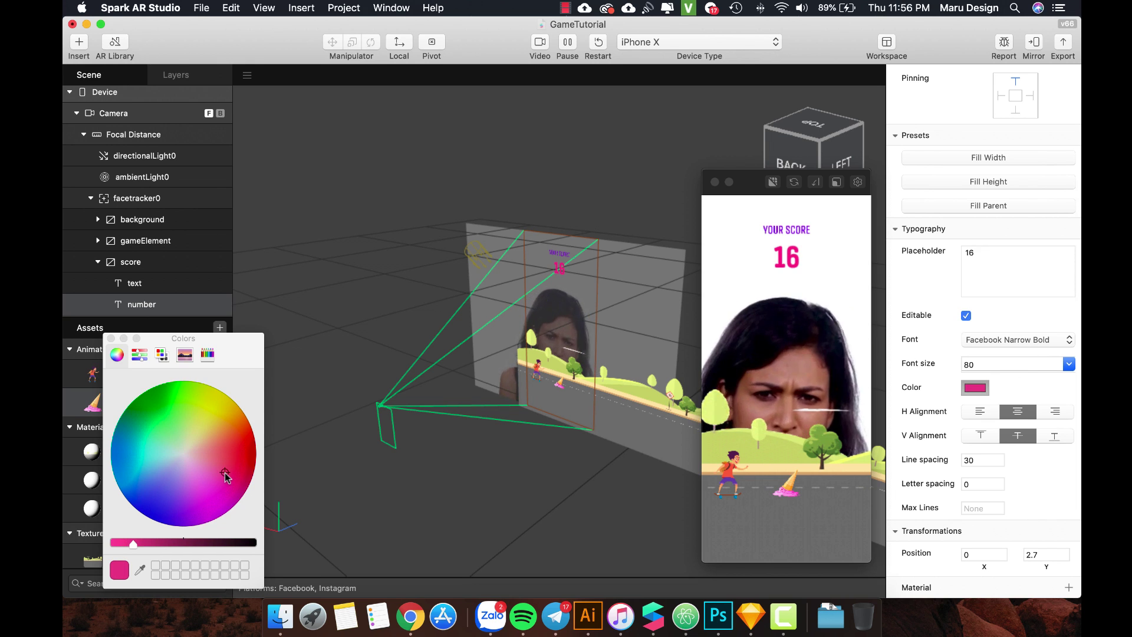
left_click_drag(225, 472, 233, 488)
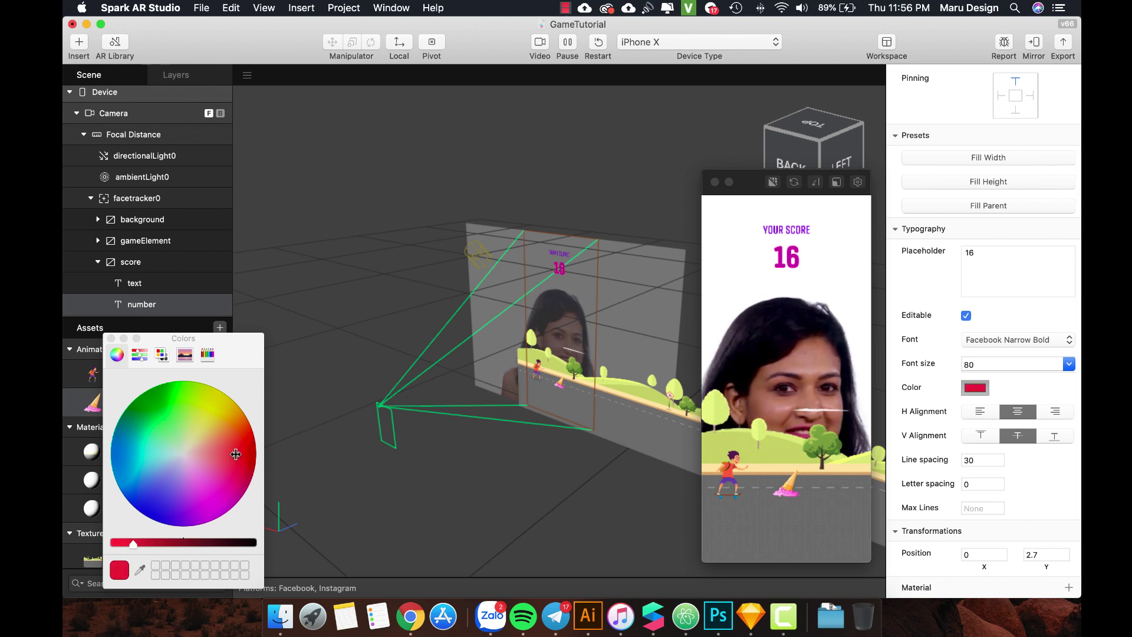
left_click_drag(236, 455, 232, 432)
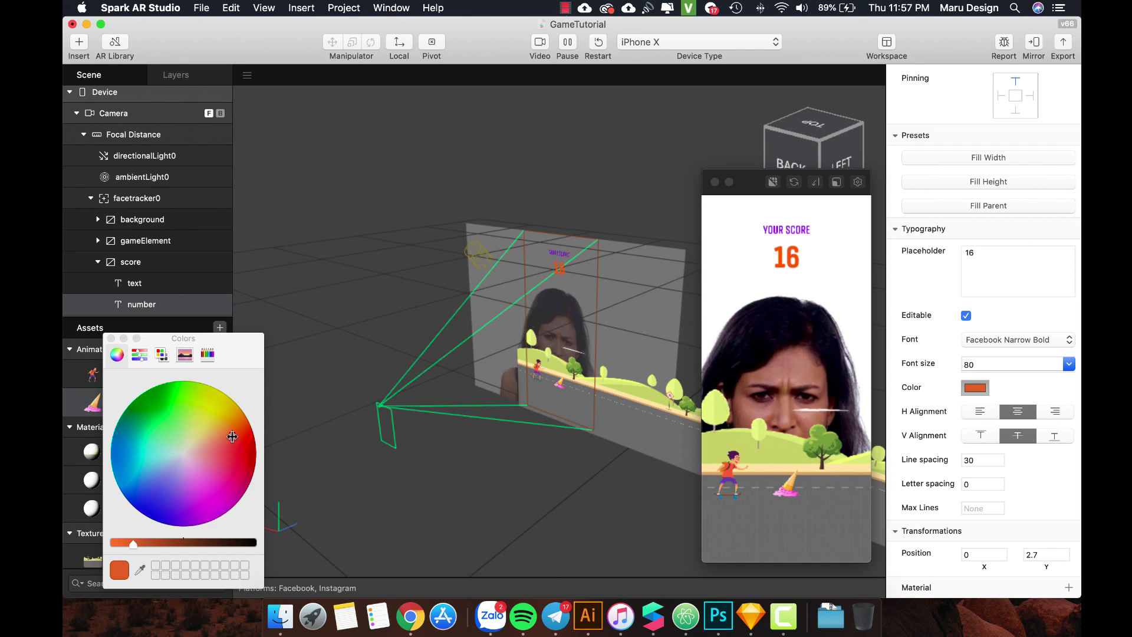
left_click_drag(233, 437, 238, 440)
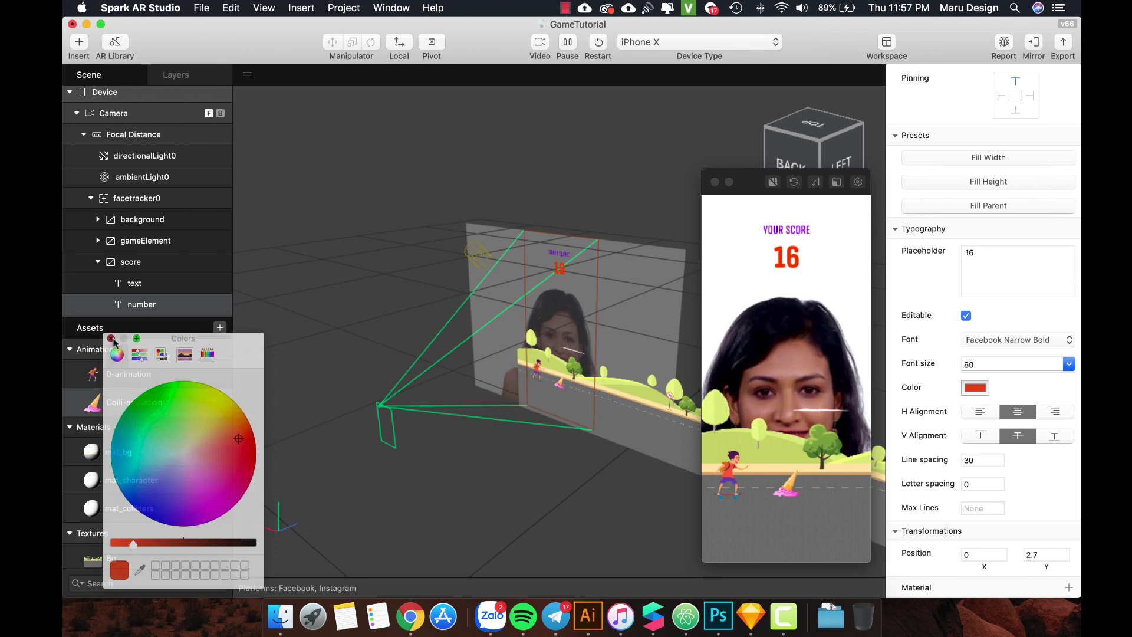
left_click(111, 338)
Insert a new canvas under facetracker0 and rename it gameOver
left_click(98, 262)
left_click(140, 203)
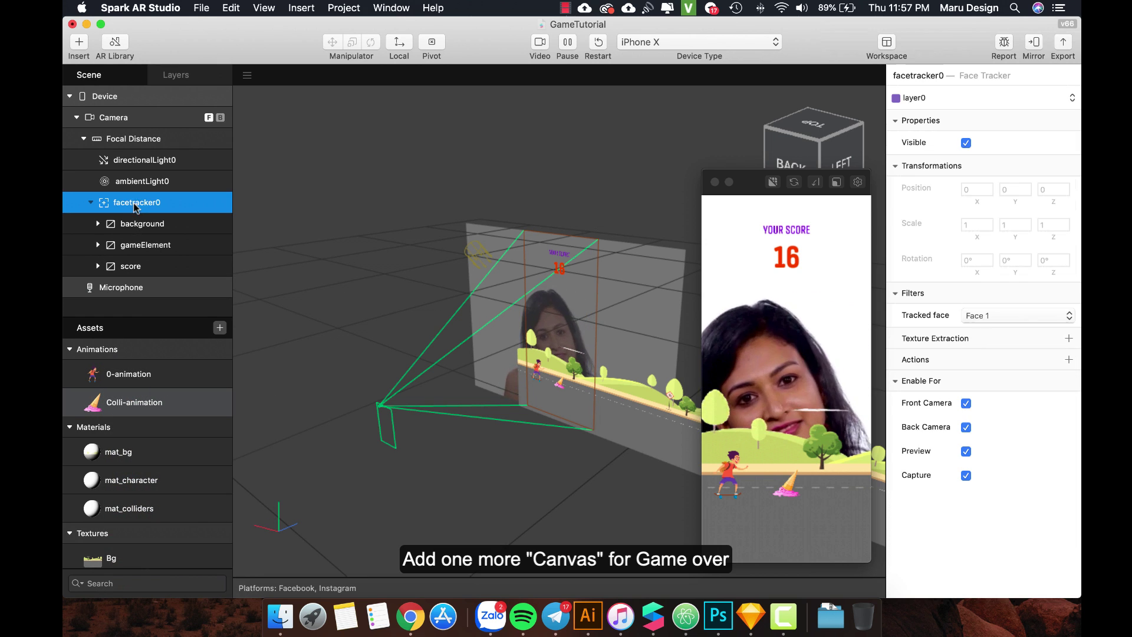
right_click(139, 203)
mouse_move(180, 213)
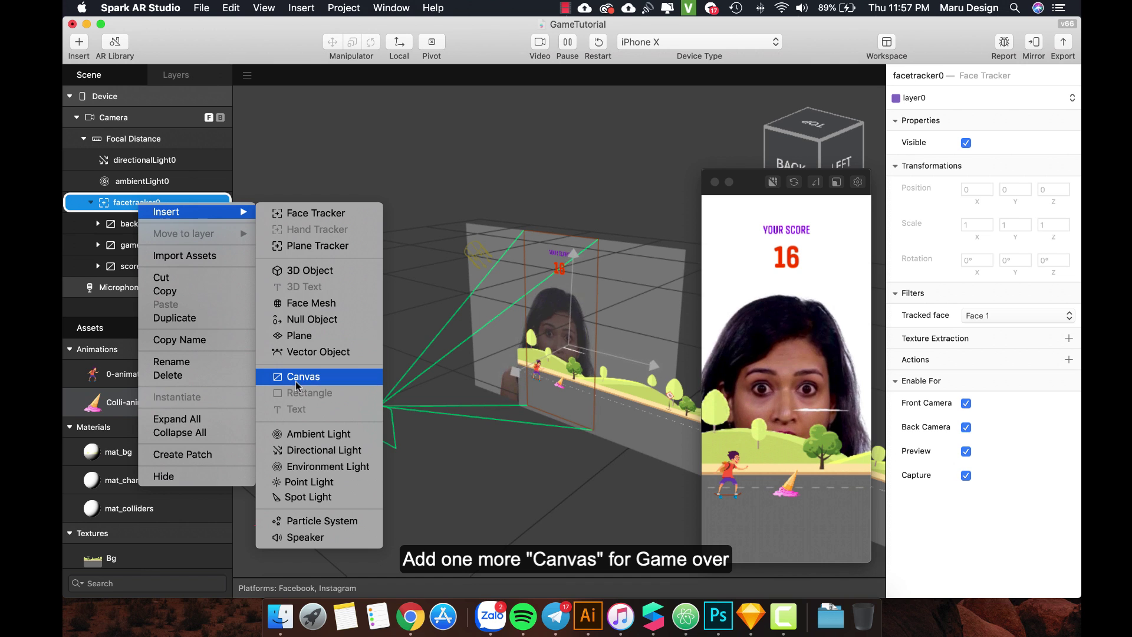
left_click(298, 378)
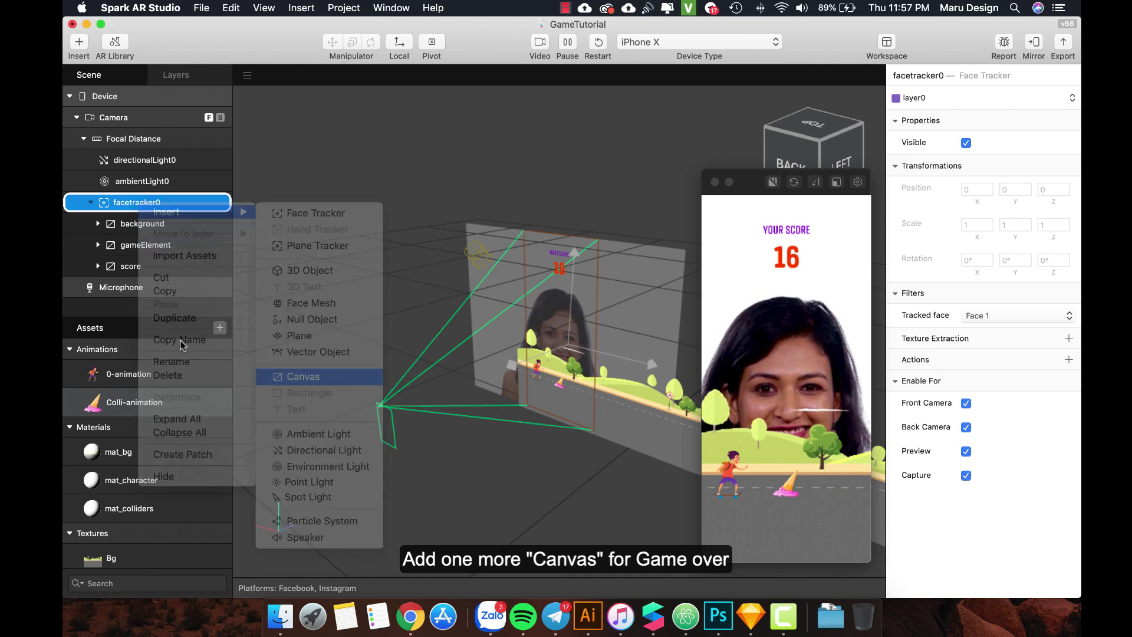
double_click(138, 287)
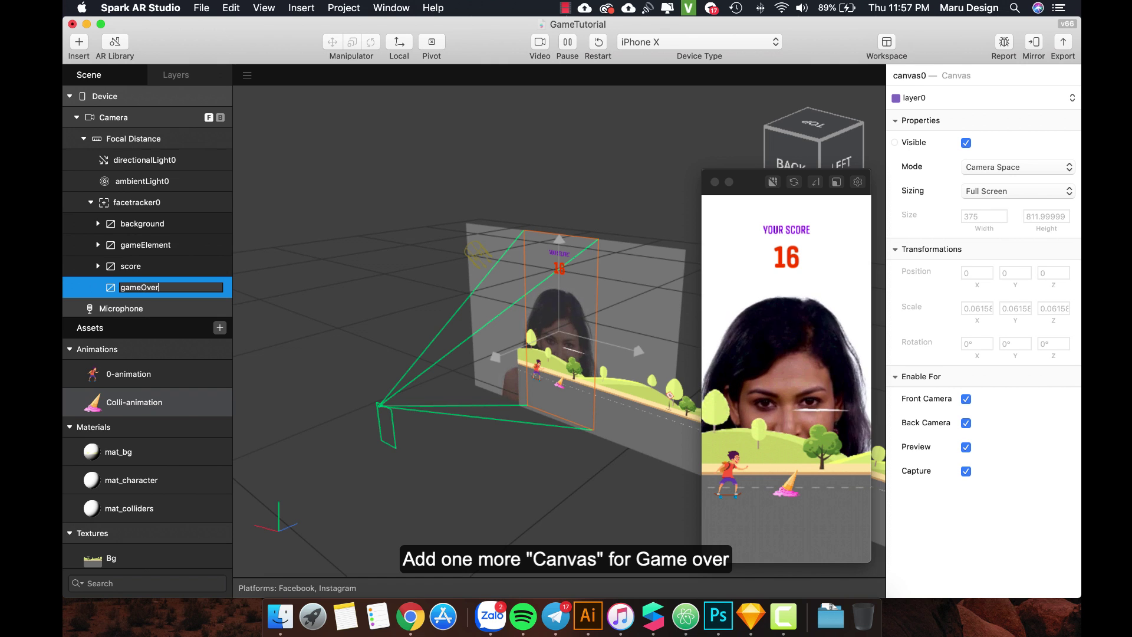
key("Return")
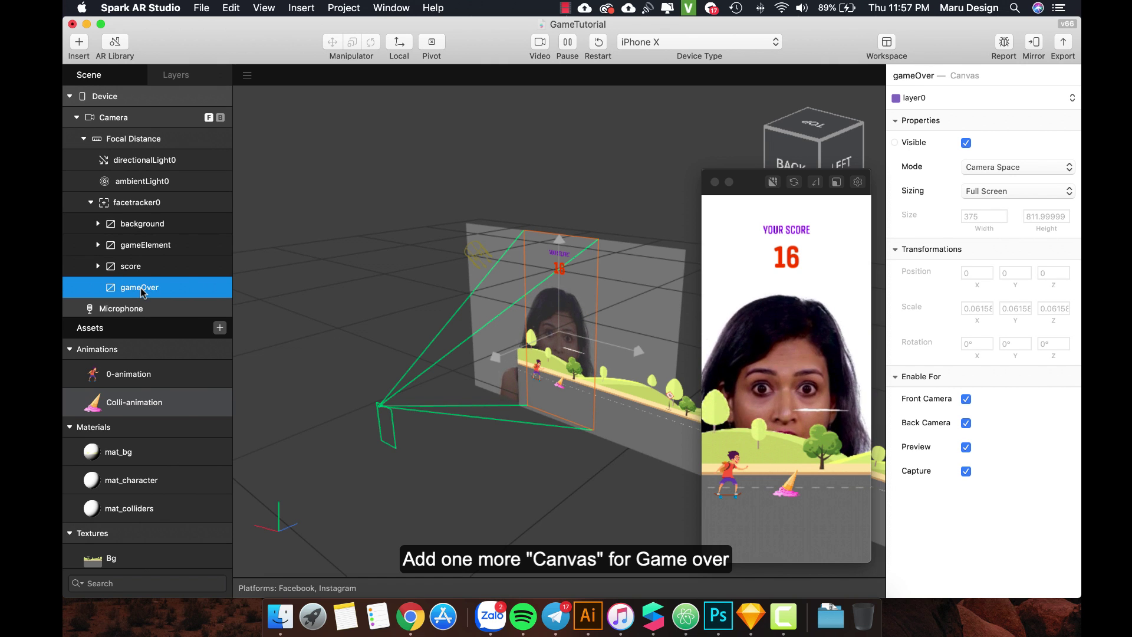
Insert a plane inside the gameOver canvas and rename it gameover
mouse_move(168, 298)
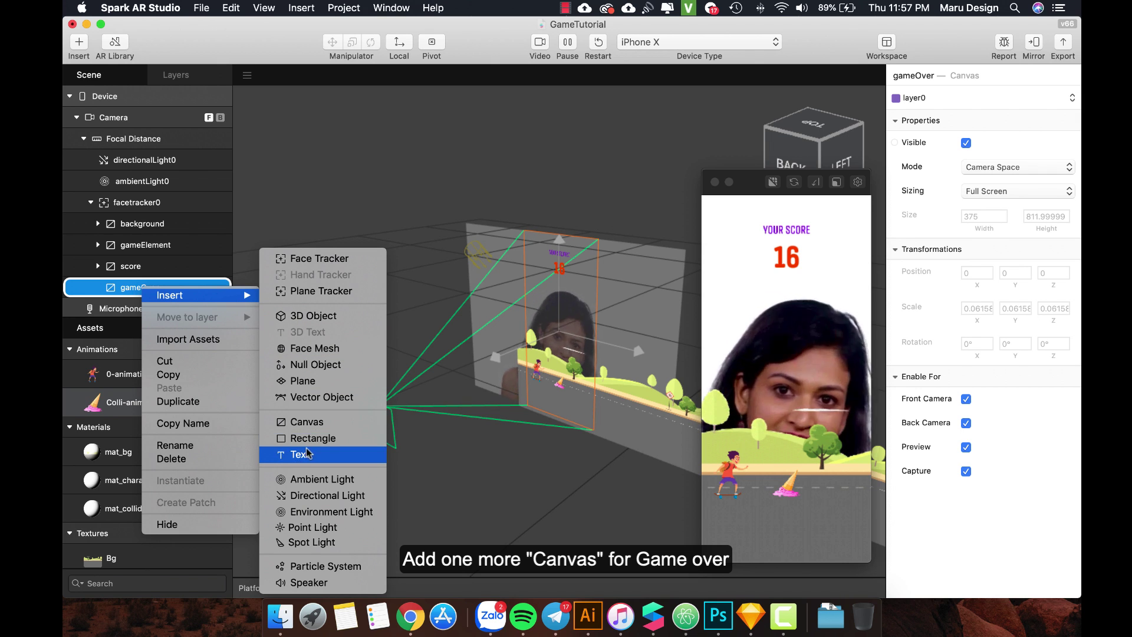
left_click(308, 423)
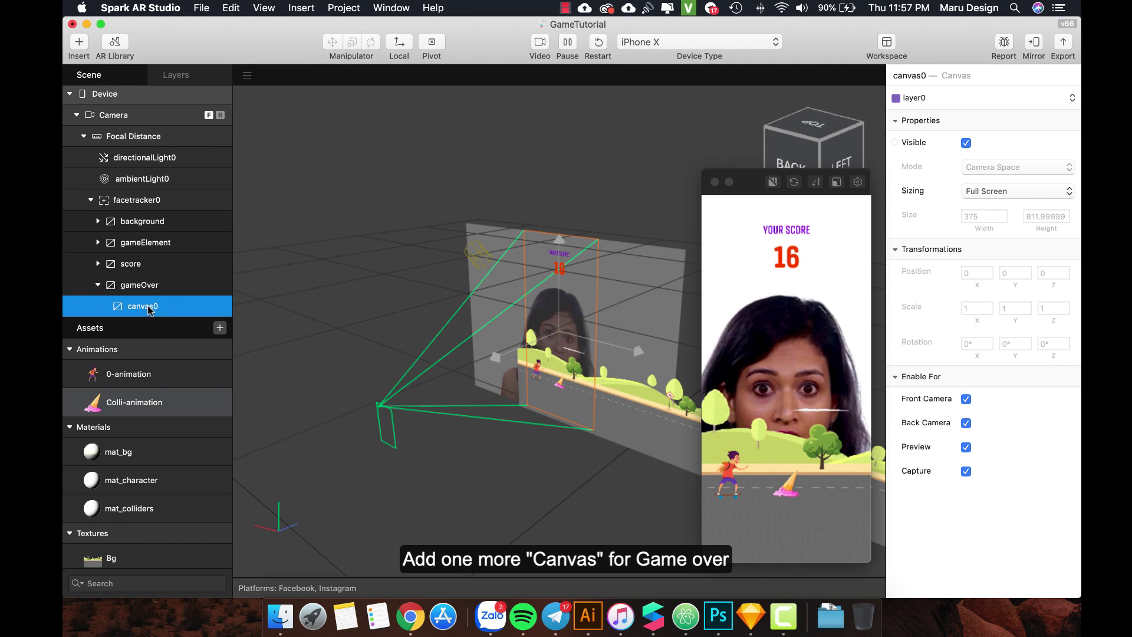
right_click(148, 286)
mouse_move(209, 295)
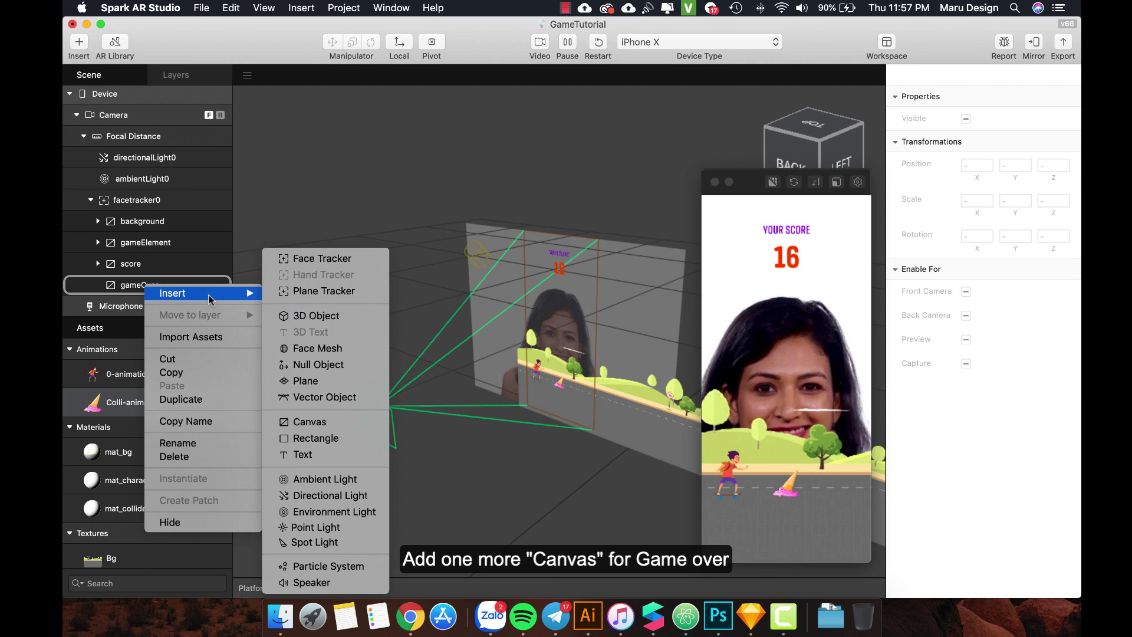
left_click(316, 383)
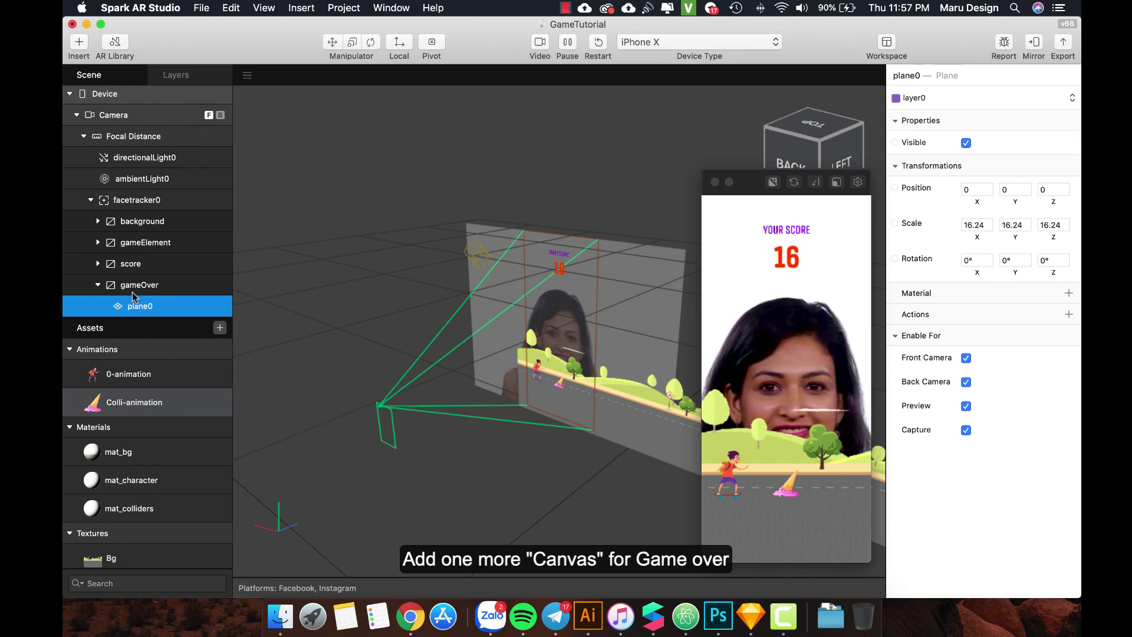
double_click(139, 307)
type("gam")
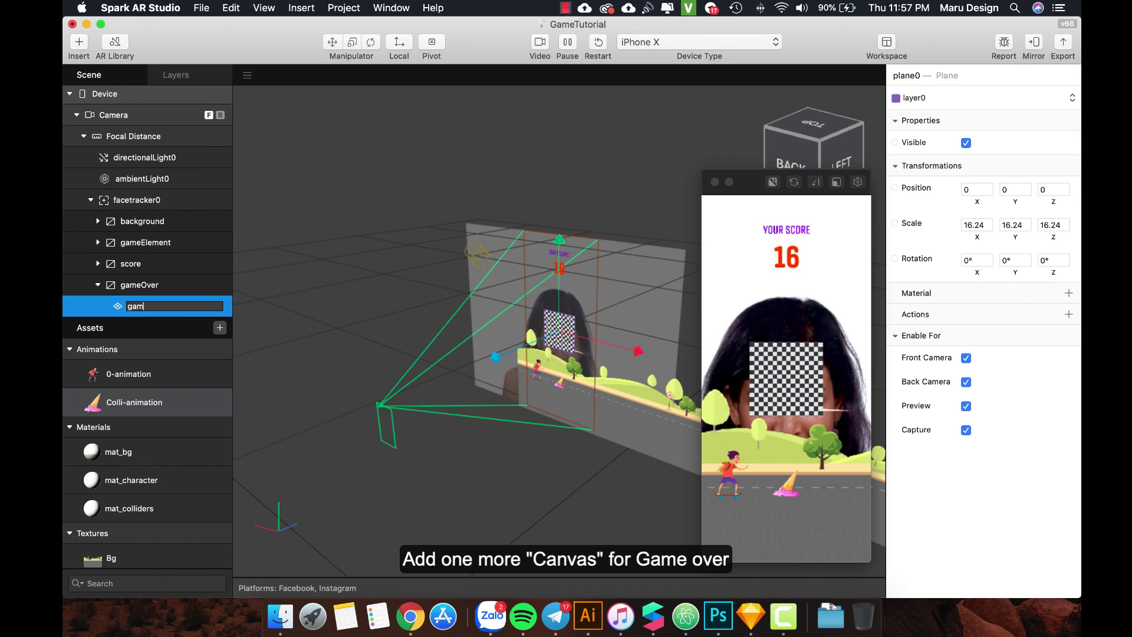
type("eover")
key("Return")
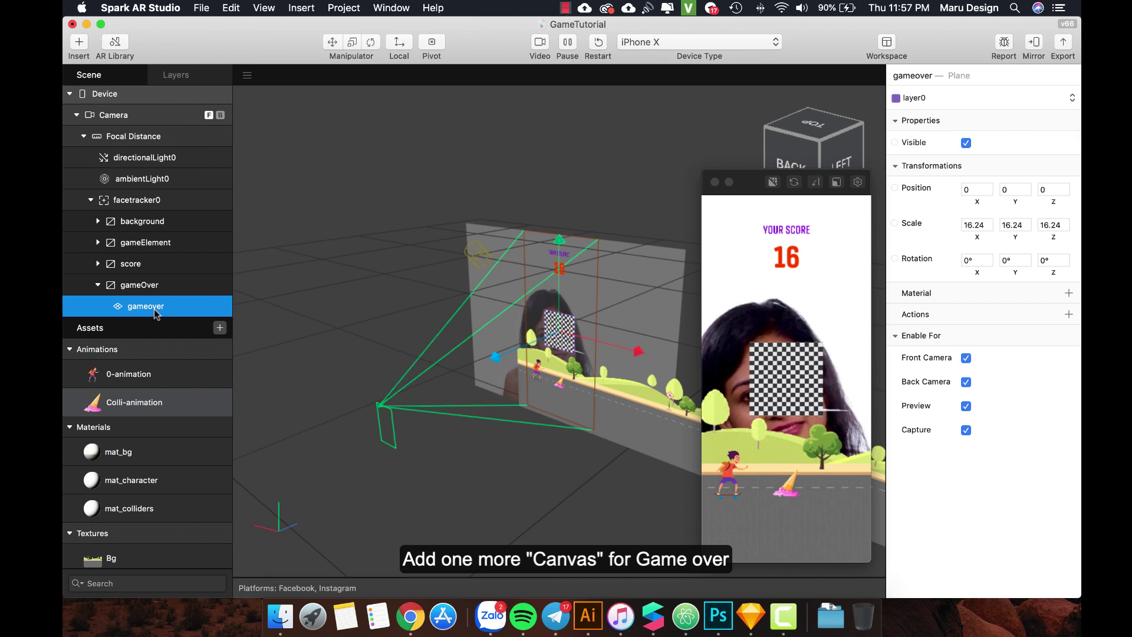
Set the gameover plane's scale to 50 on the X, Y and Z axes
left_click(978, 224)
type("50")
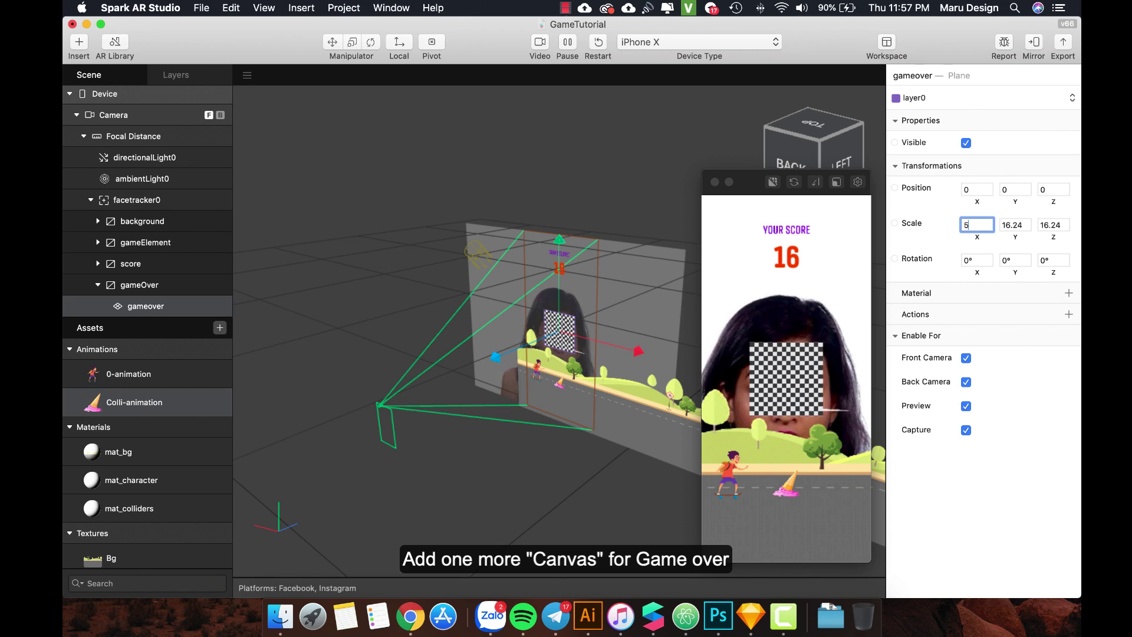
key("Tab")
type("50")
key("Tab")
type("50")
key("Return")
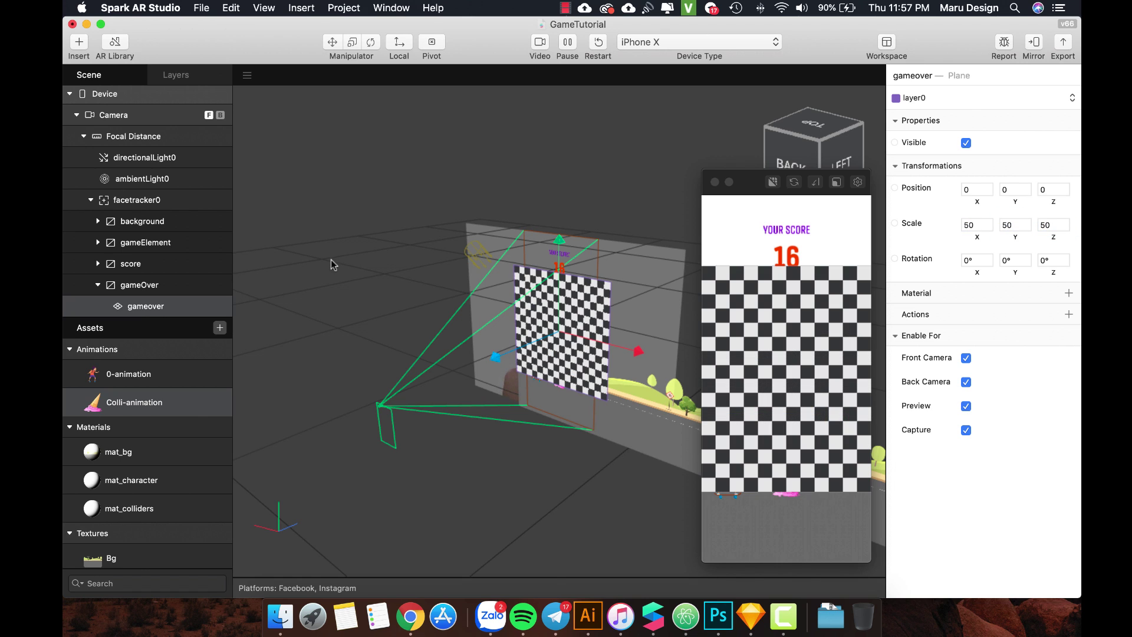
Create a new material for the gameover plane and rename it mat_gameover
left_click(1069, 293)
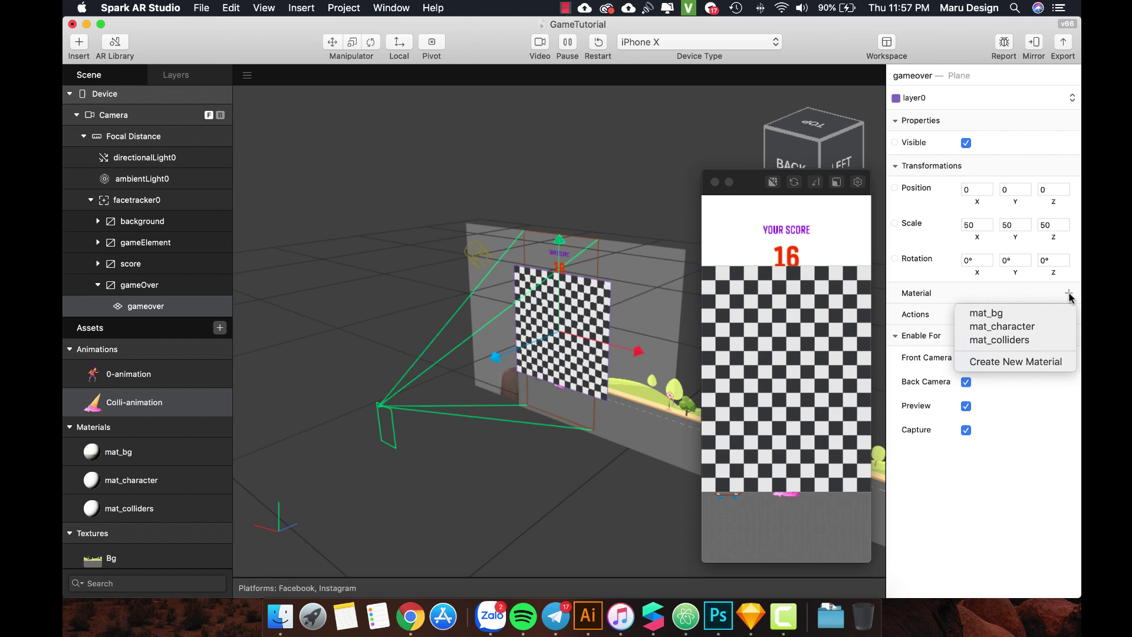
left_click(1033, 361)
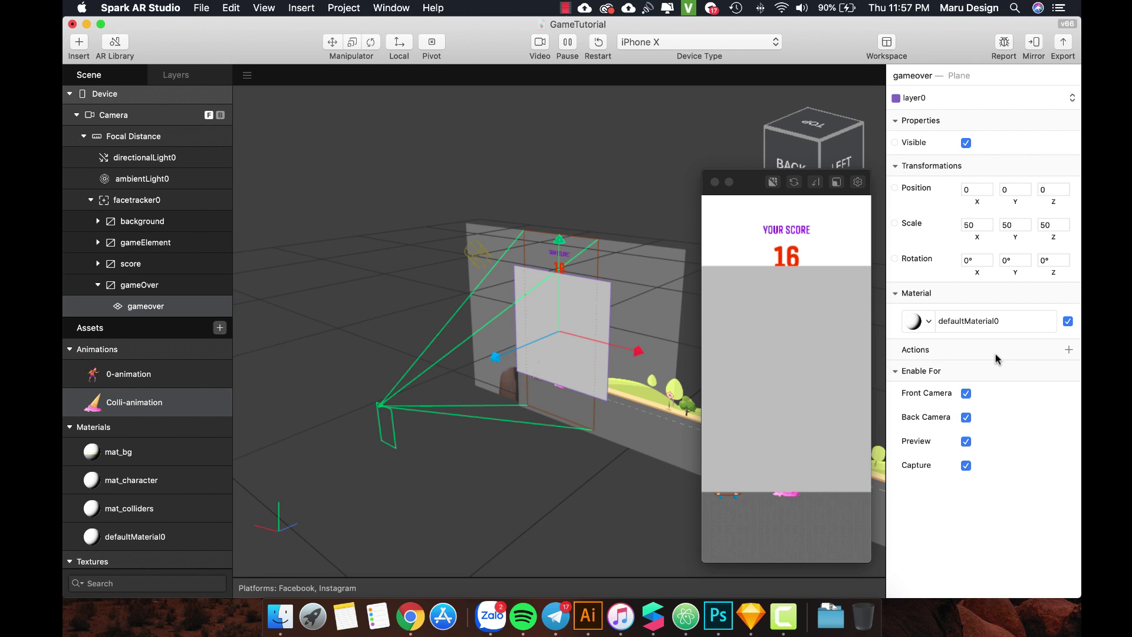
left_click(135, 538)
double_click(137, 538)
type("ma")
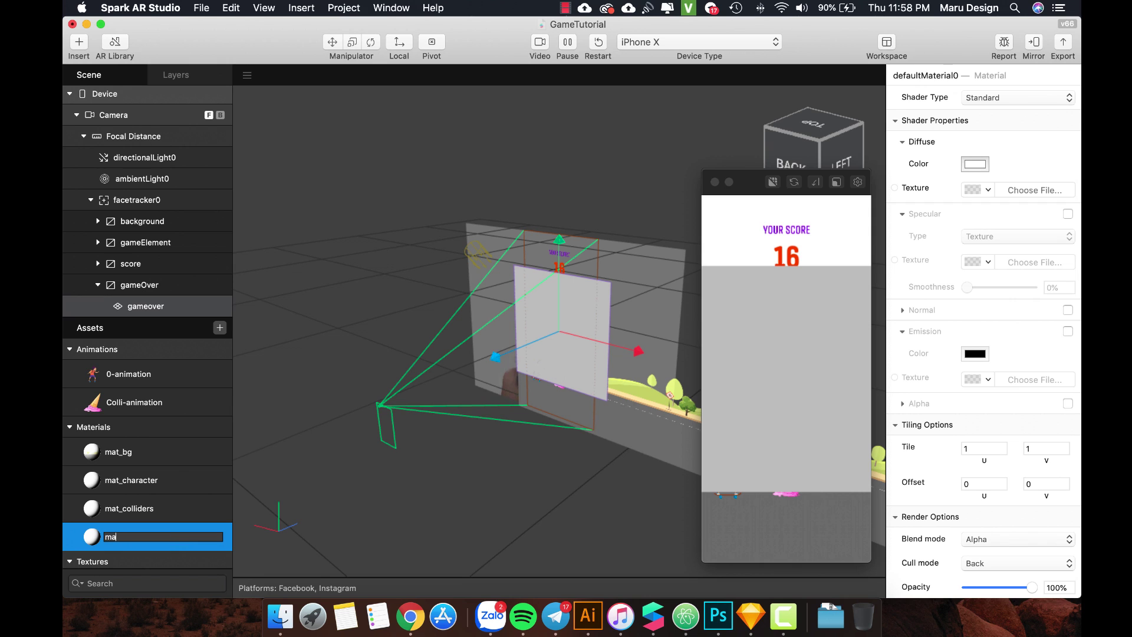
type("t_gameover")
key("Return")
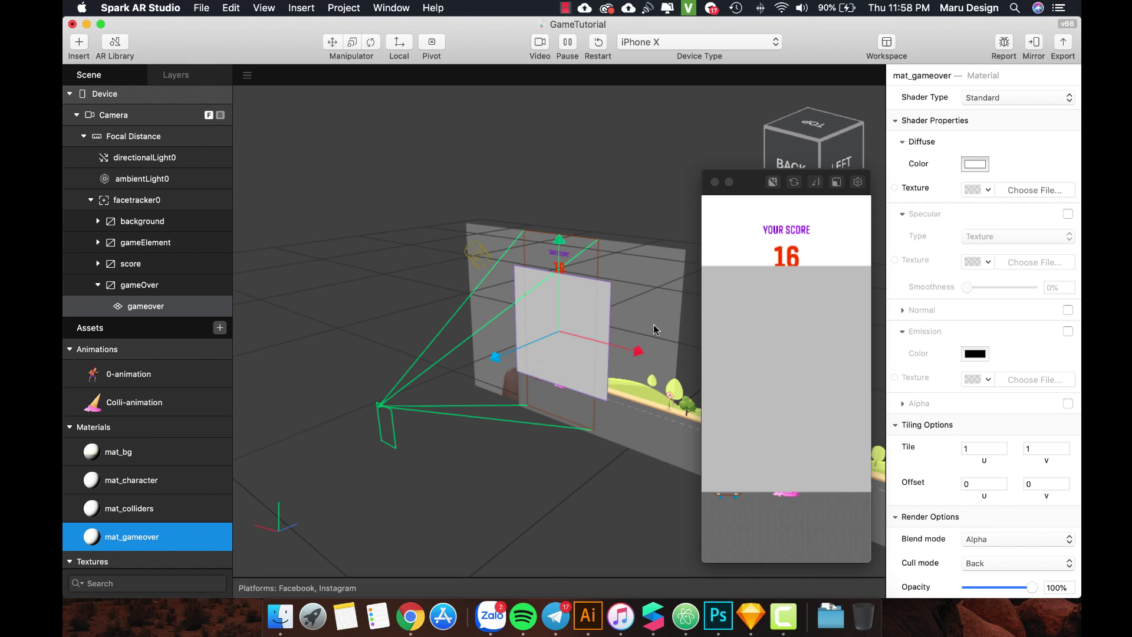
Set mat_gameover's shader type to Flat and import the Gameoverbg image as its diffuse texture
left_click(997, 97)
left_click(986, 86)
left_click(985, 189)
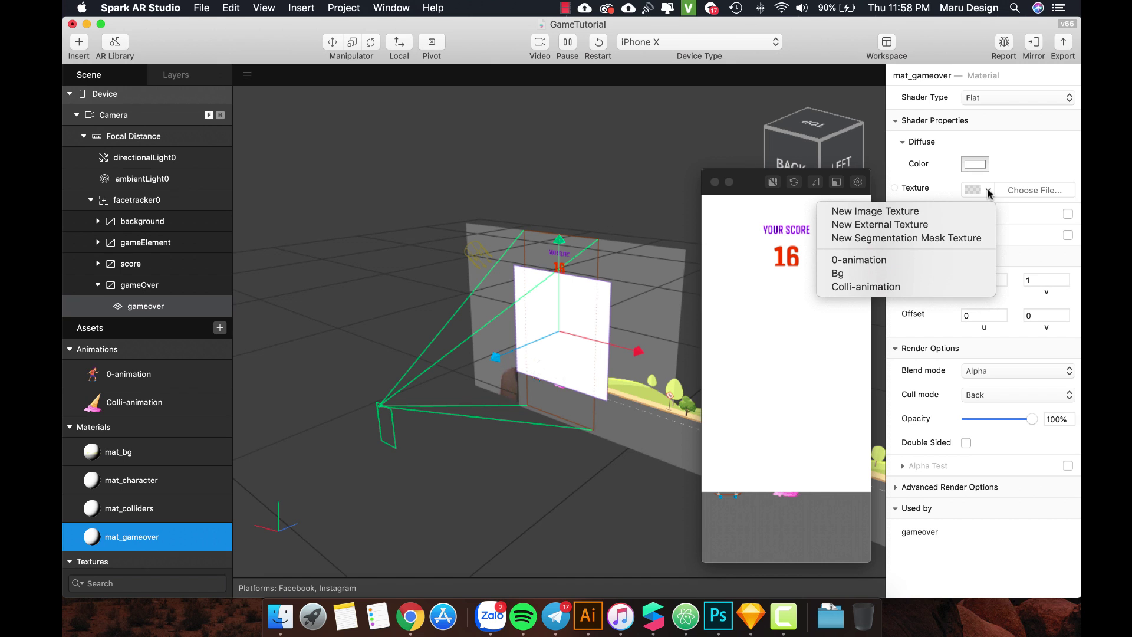
left_click(941, 211)
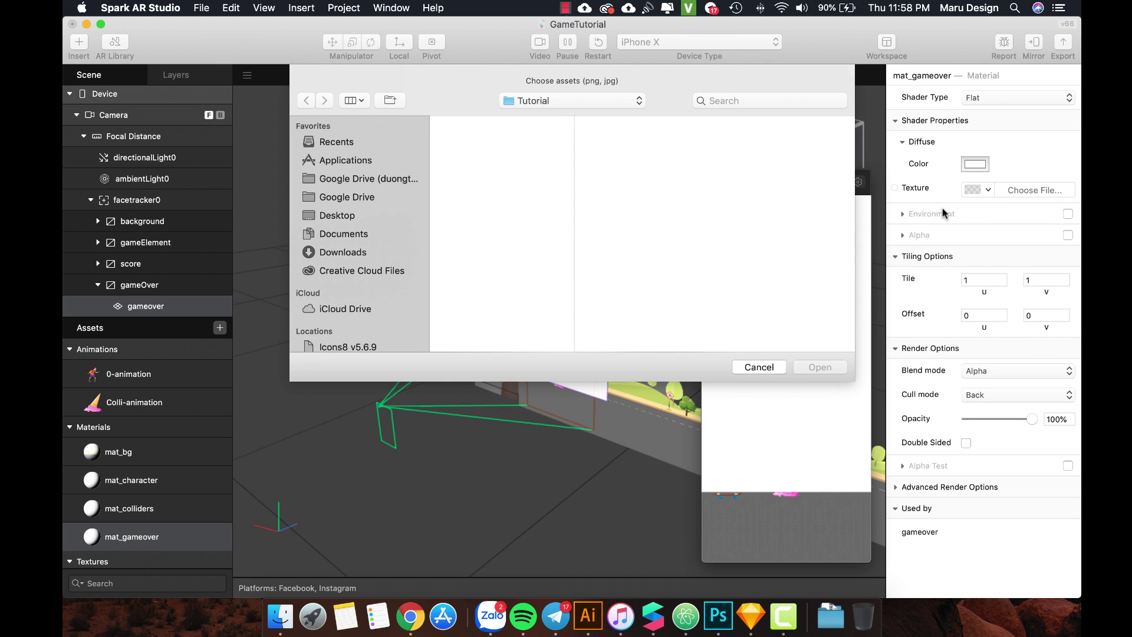
left_click(478, 255)
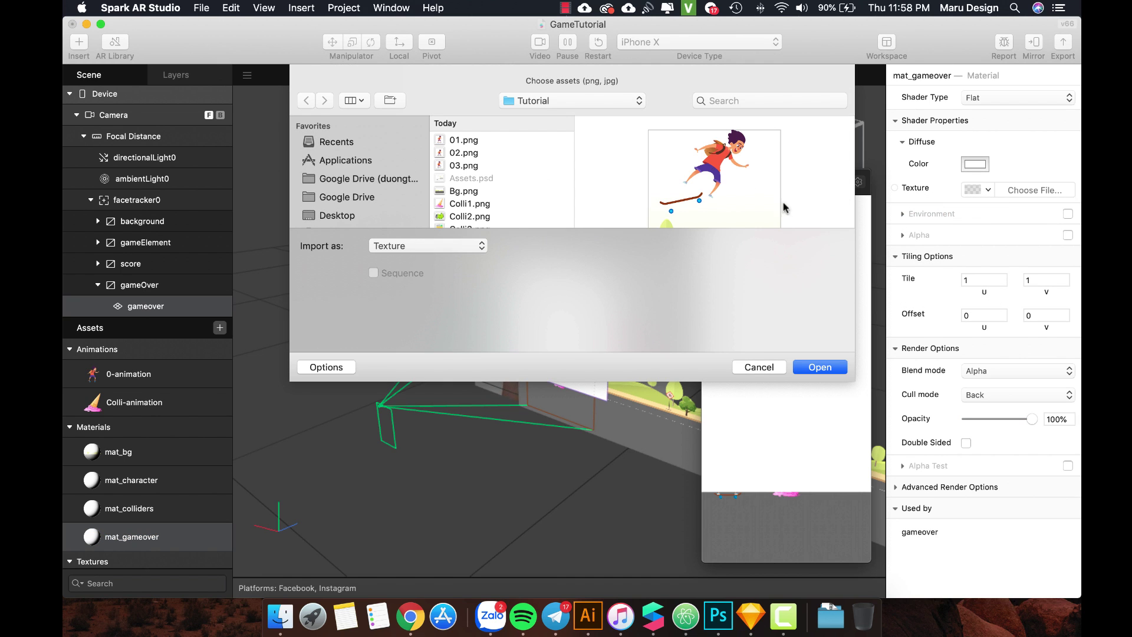
left_click(821, 367)
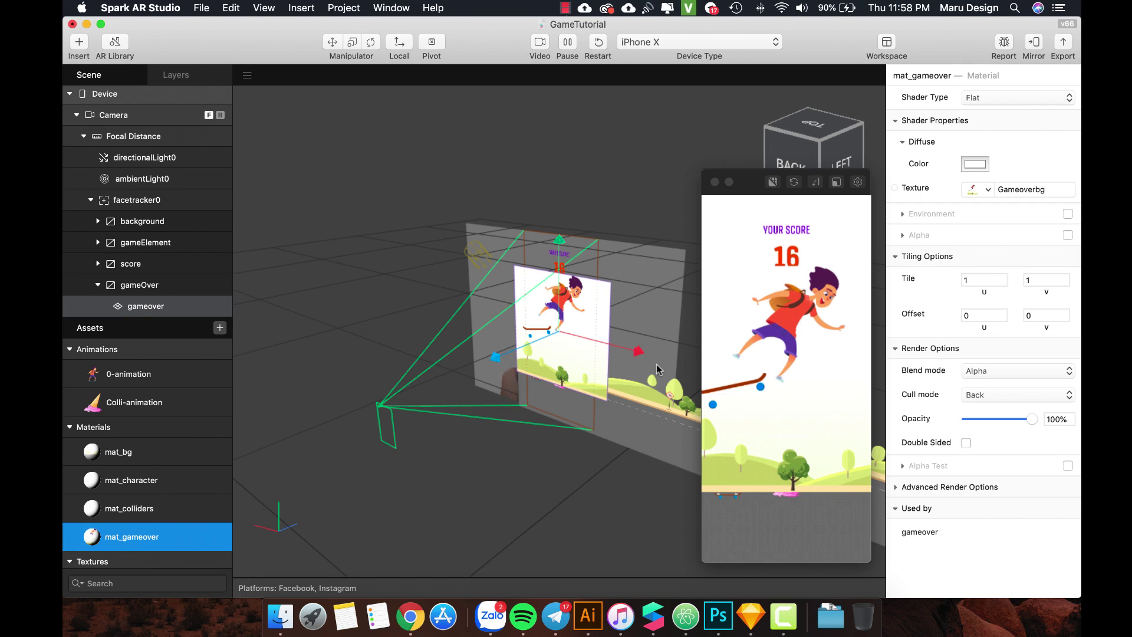
Lower the gameover plane to the bottom of the device preview by setting its Y position to -173
double_click(141, 307)
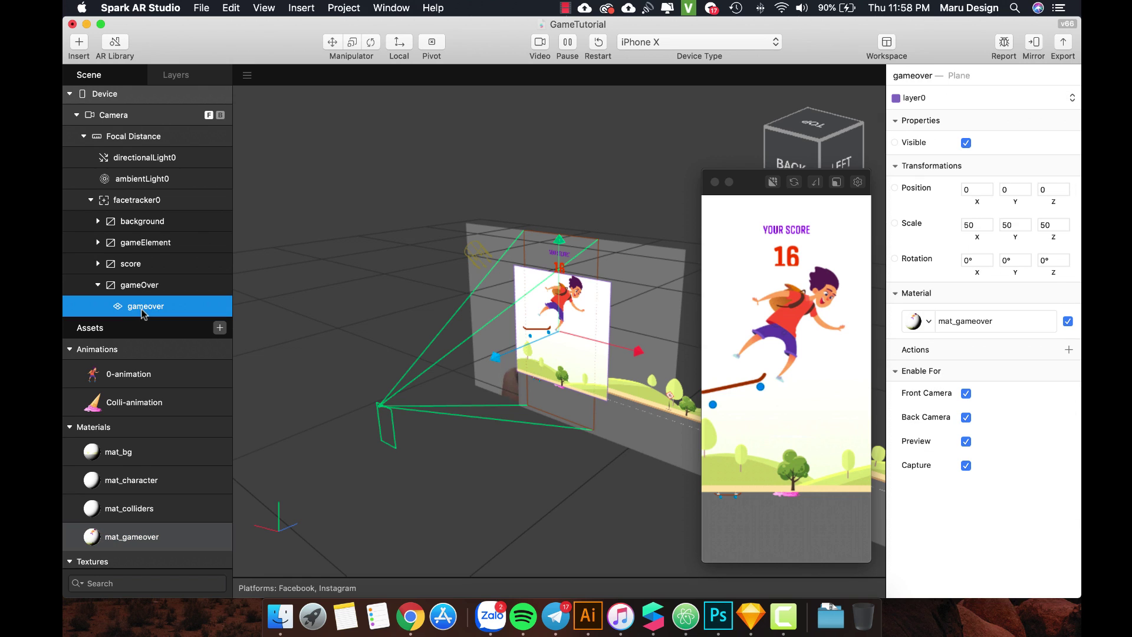
left_click(1012, 190)
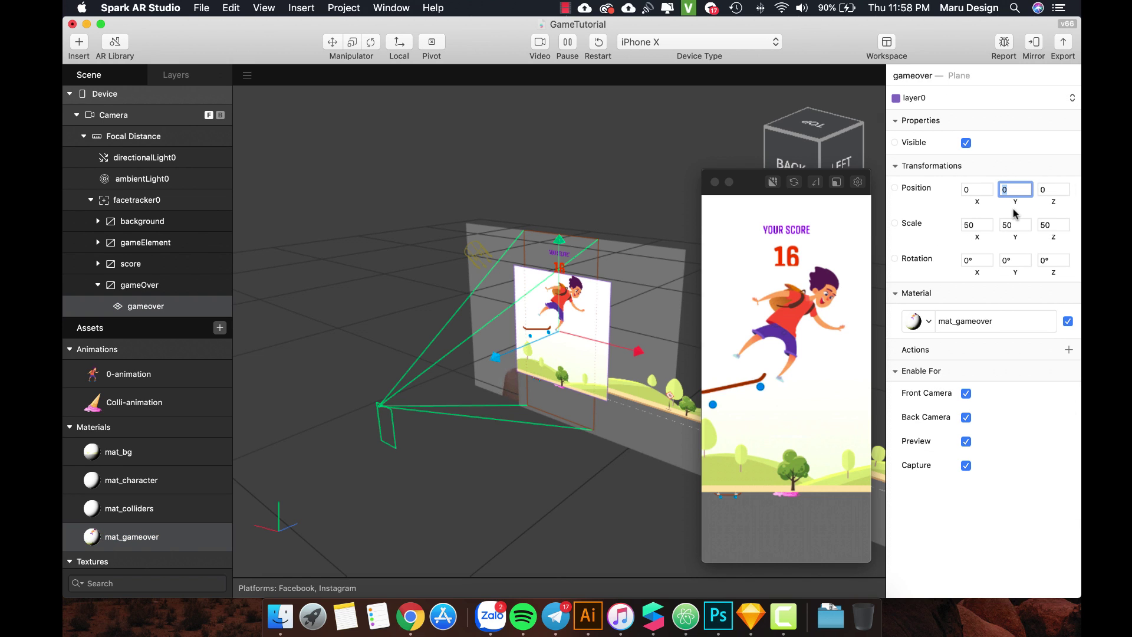
type("-75")
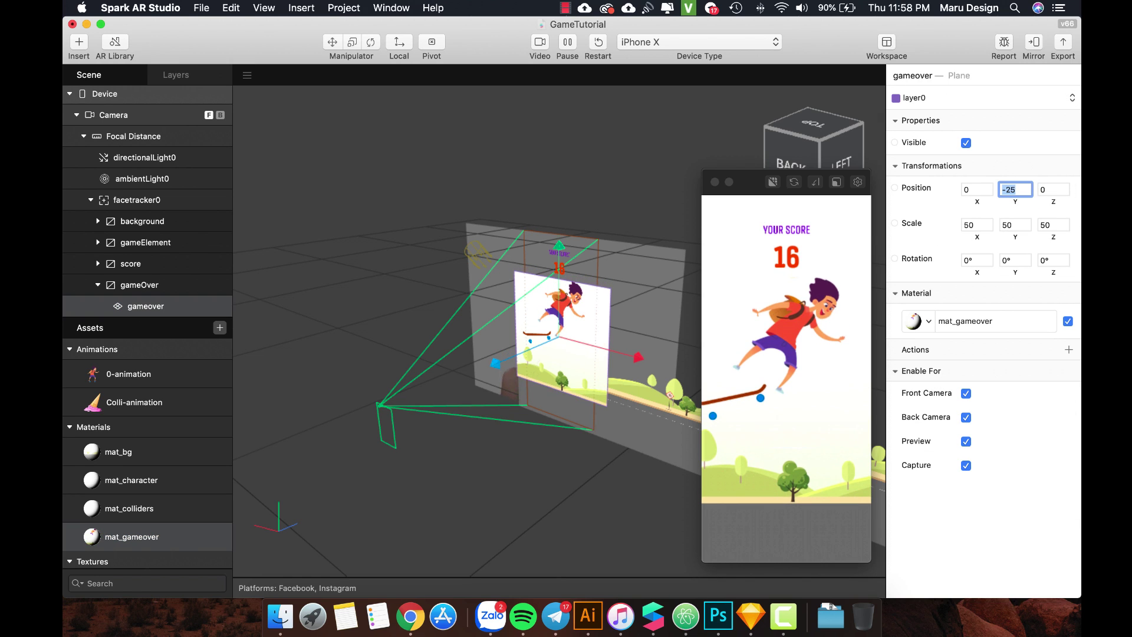
key("Return")
key("Down")
key("Down")
key("Down")
key("Down")
key("Down")
key("Down")
key("Down")
key("Down")
key("Down")
key("Down")
key("Down")
key("Down")
key("Down")
key("Down")
key("Down")
key("Down")
key("Down")
key("Down")
key("Down")
key("Down")
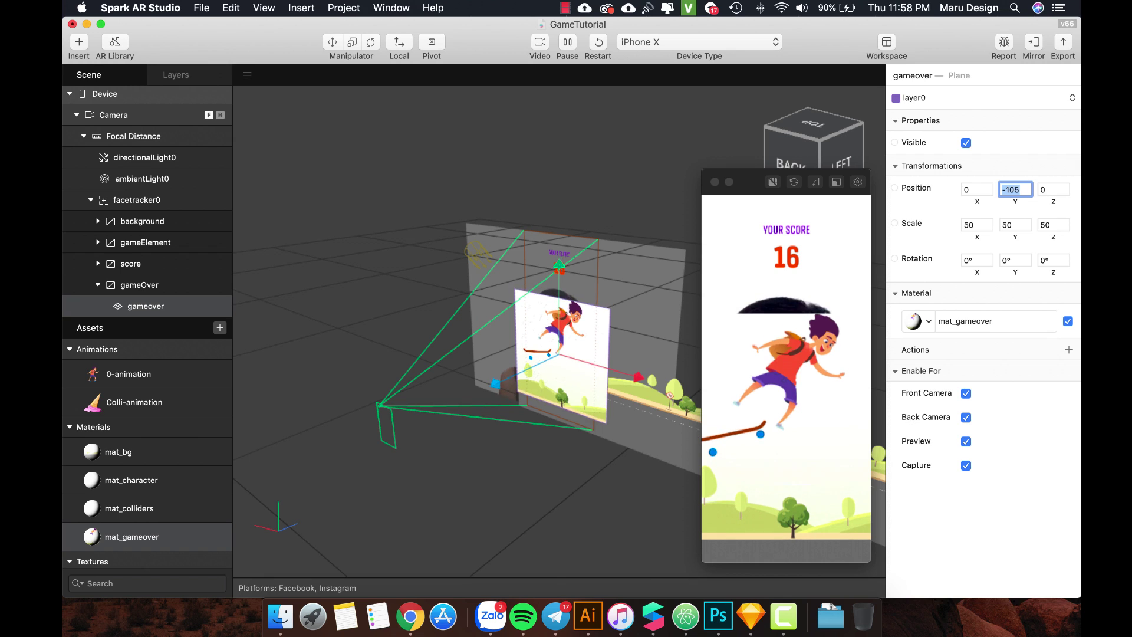
key("Down")
key("Down")
key("Down")
key("Down")
key("Down")
key("Down")
key("Down")
key("Down")
key("Down")
key("Down")
key("Down")
key("Down")
key("Down")
key("Down")
key("Down")
key("Down")
key("Down")
key("Down")
key("Down")
key("Down")
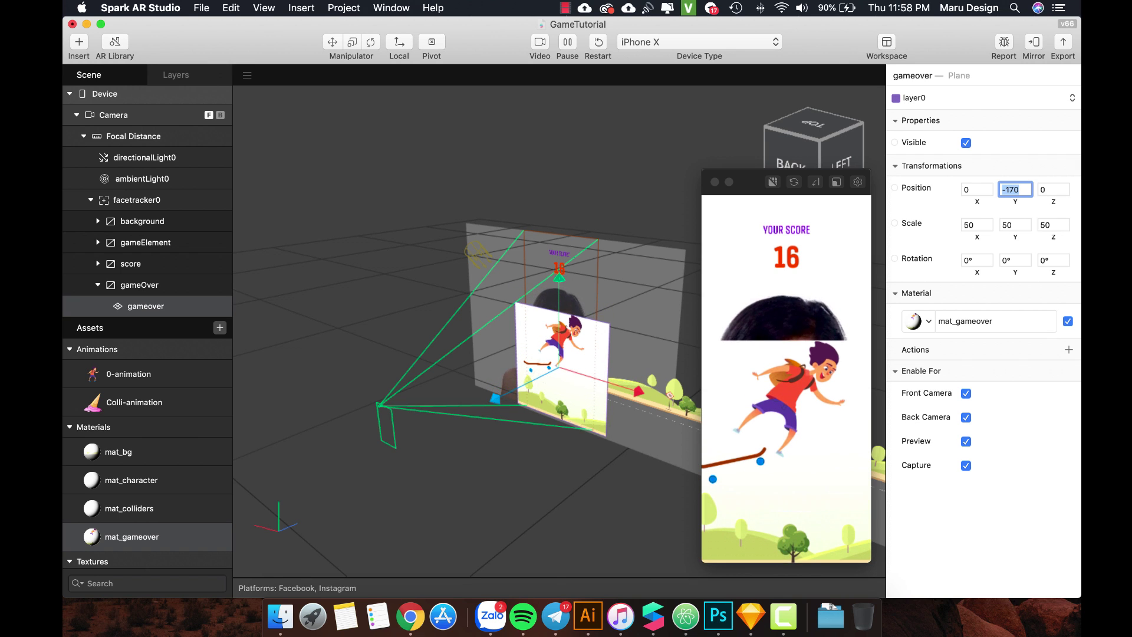
key("Down")
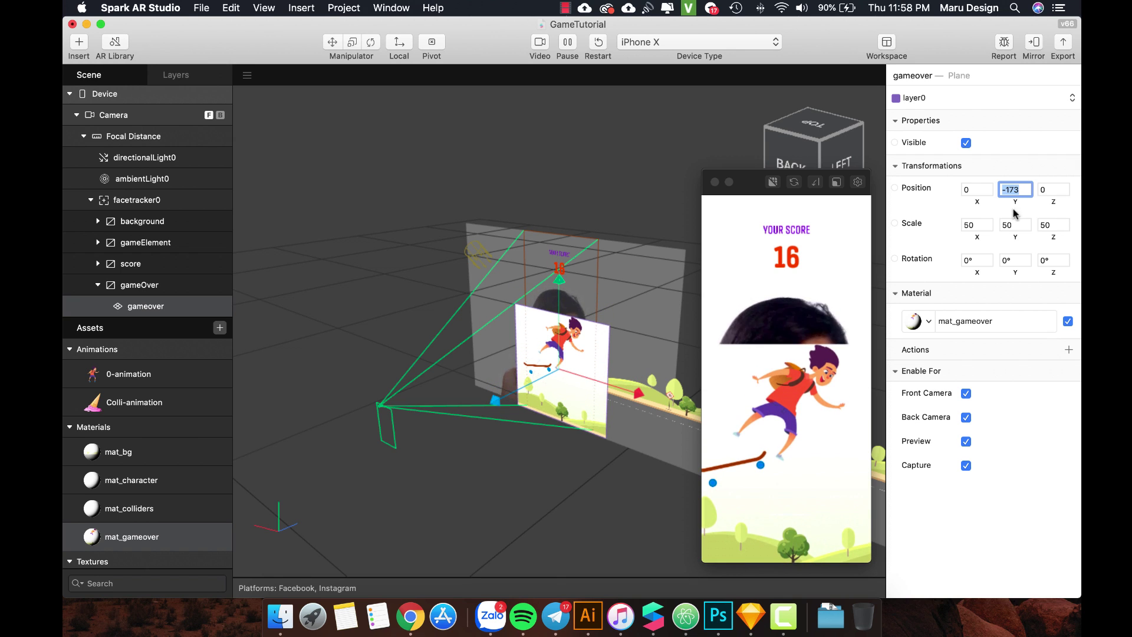
Insert a rectangle inside the gameOver canvas and rename it bg
left_click(147, 287)
right_click(142, 286)
mouse_move(174, 295)
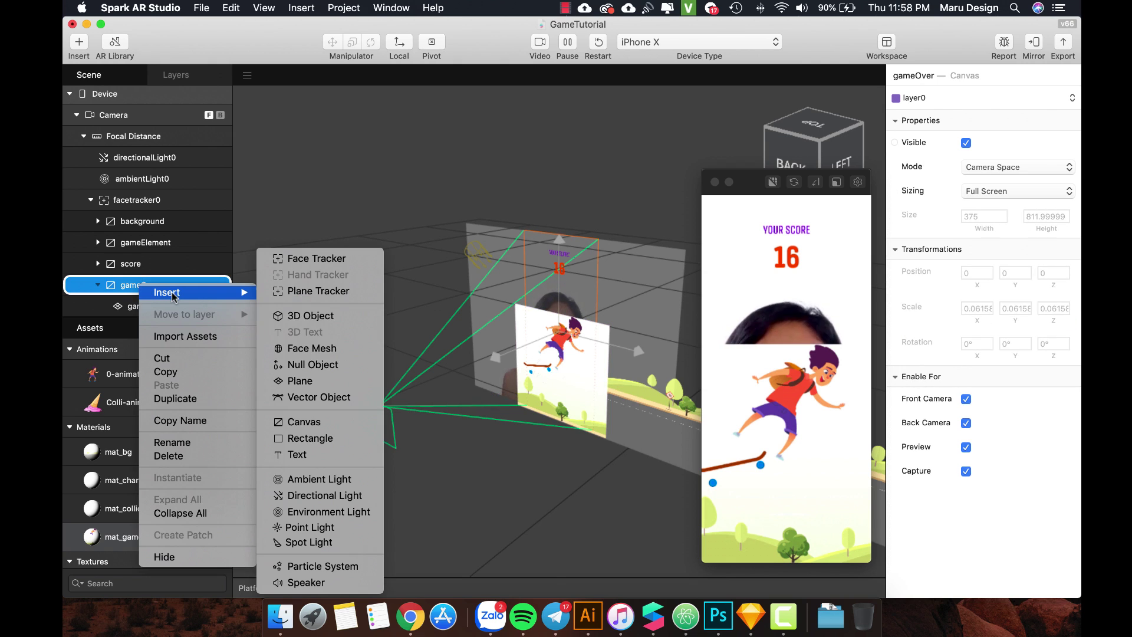
left_click(313, 438)
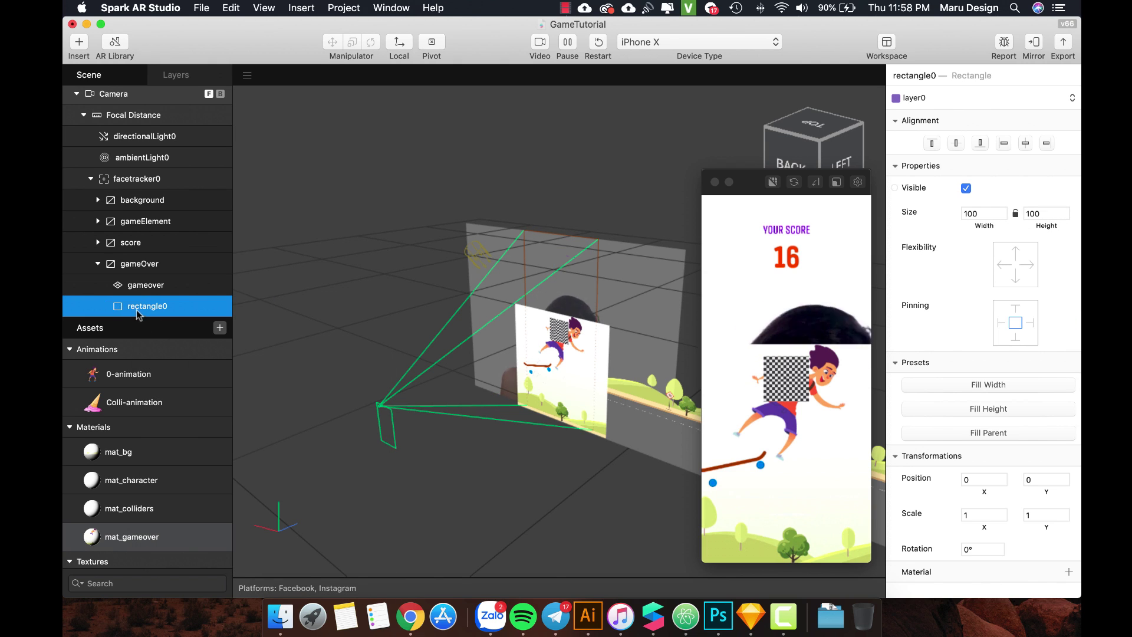
double_click(139, 307)
type("bg")
key("Return")
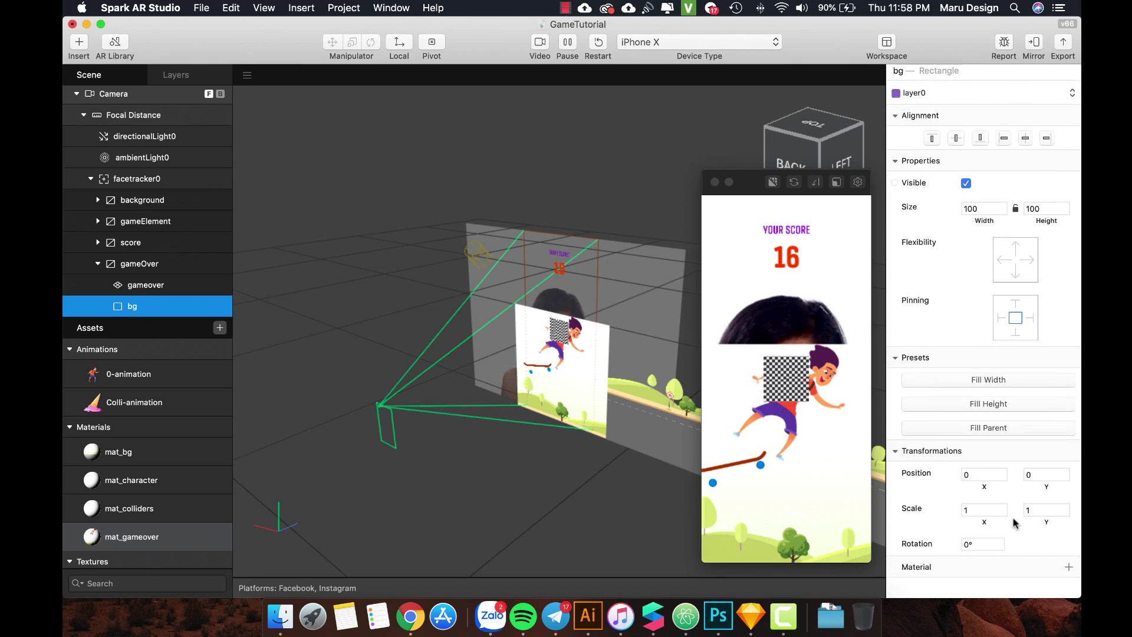
Create a new material for the bg rectangle and rename it mat_gameover_bg
left_click(1069, 572)
left_click(1061, 576)
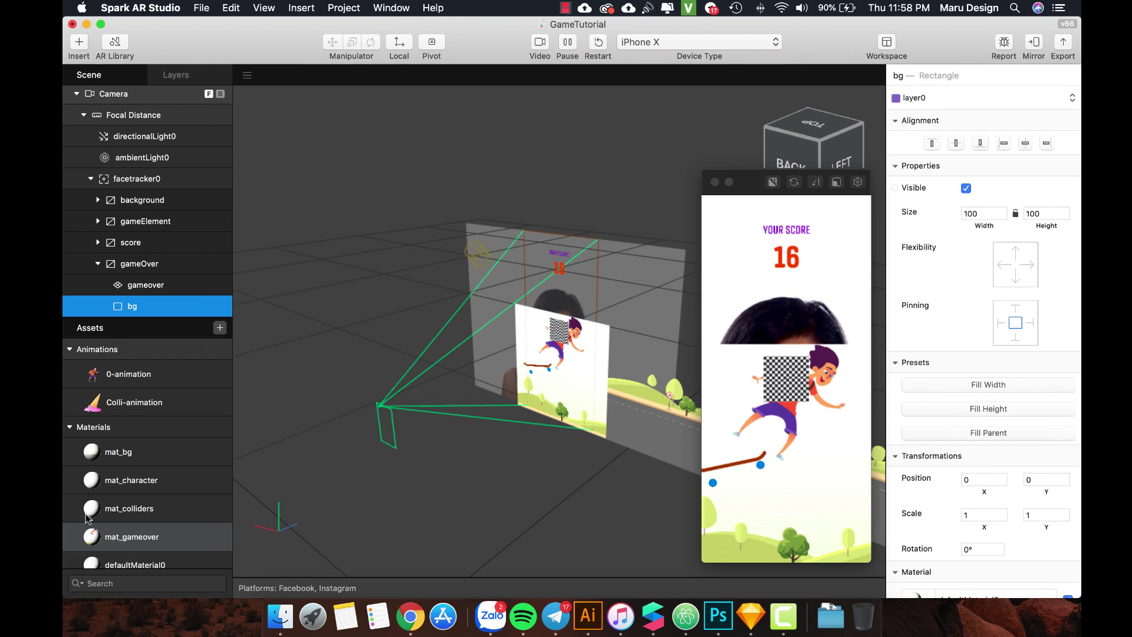
left_click(125, 565)
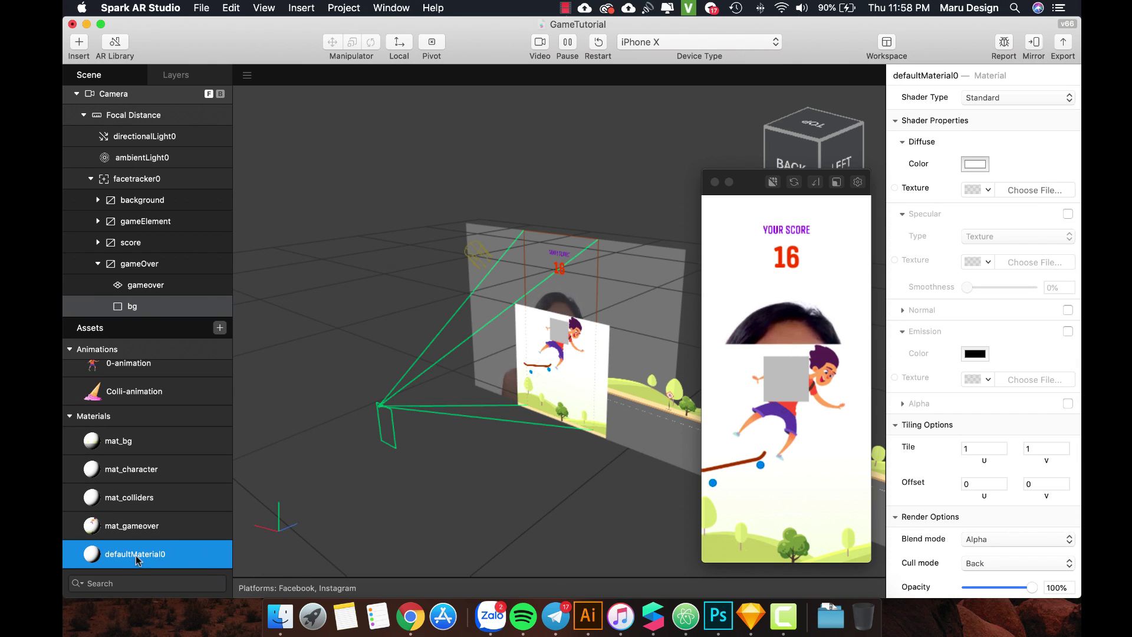
double_click(124, 565)
type("mat_")
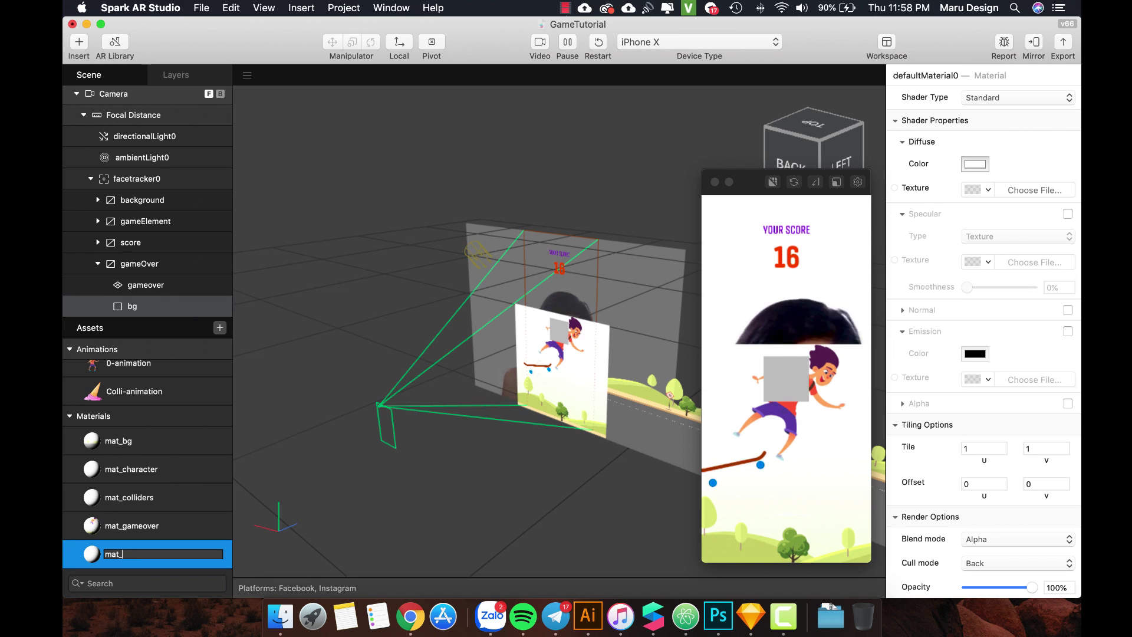
type("gameover_bg")
key("Return")
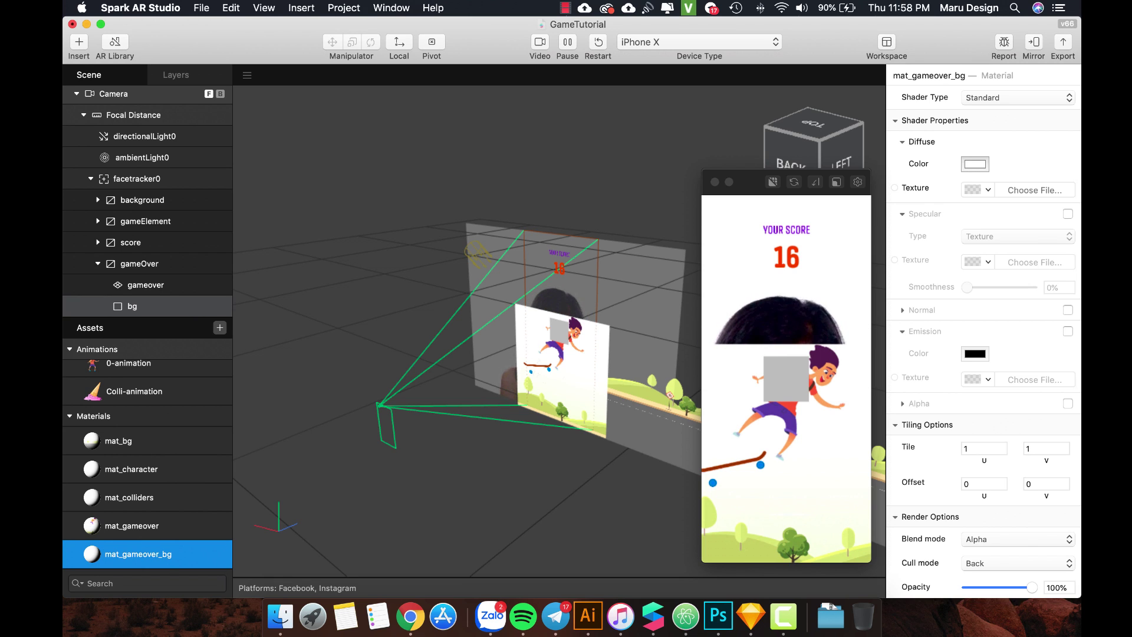
Set mat_gameover_bg's shader type to Flat
left_click(1015, 98)
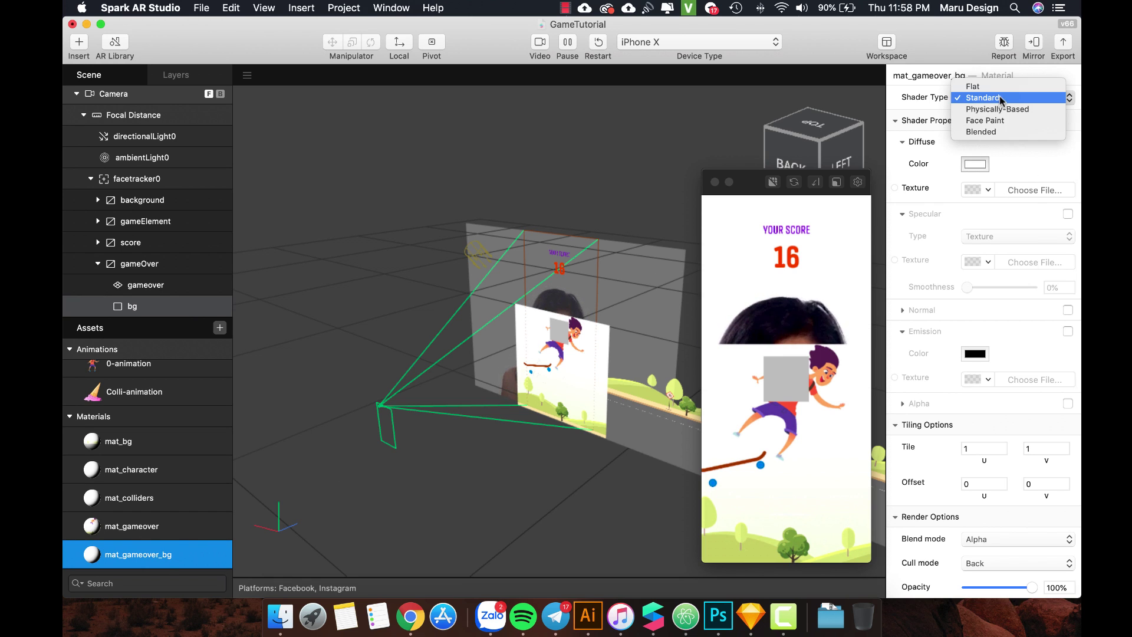
left_click(986, 81)
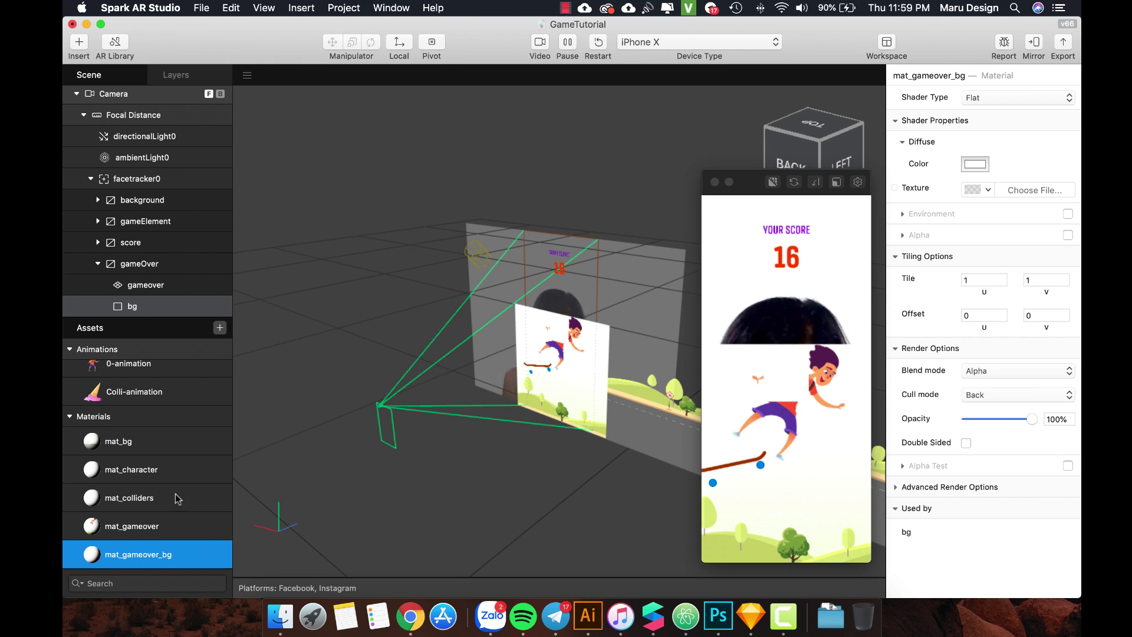
Make the bg rectangle fill its parent canvas and place it above the gameover plane in the gameOver hierarchy
double_click(133, 308)
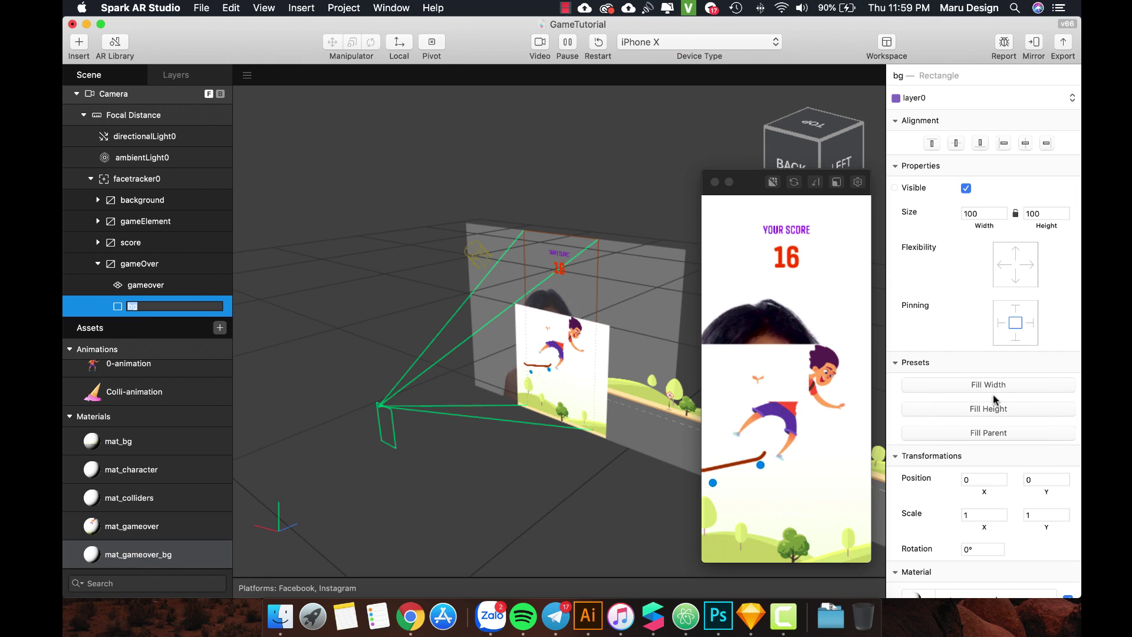
left_click(992, 431)
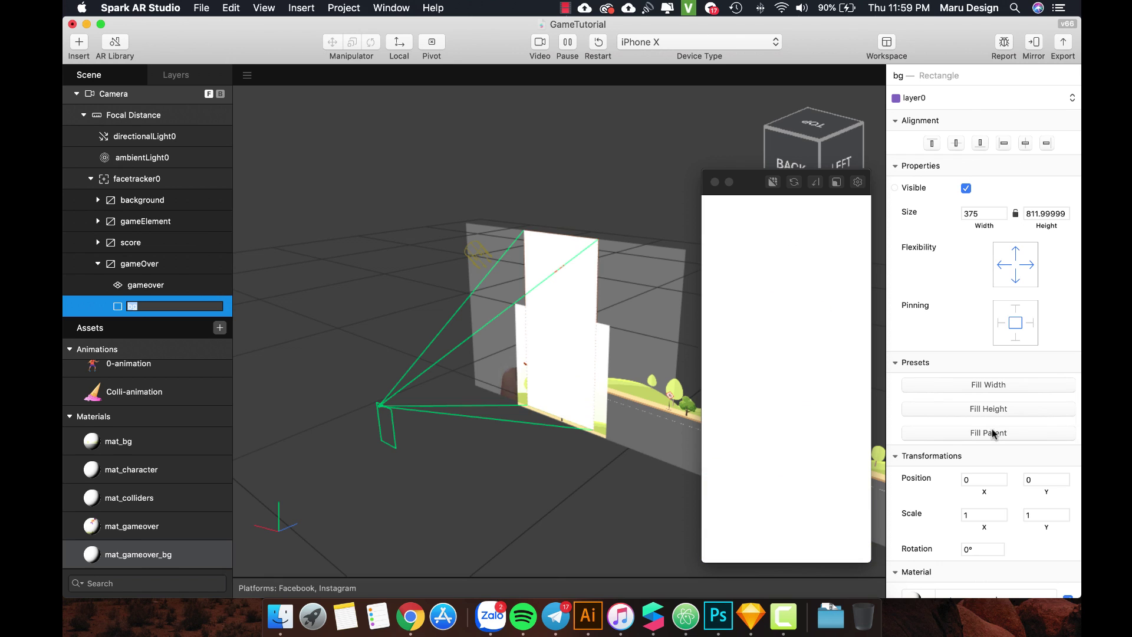
left_click(109, 308)
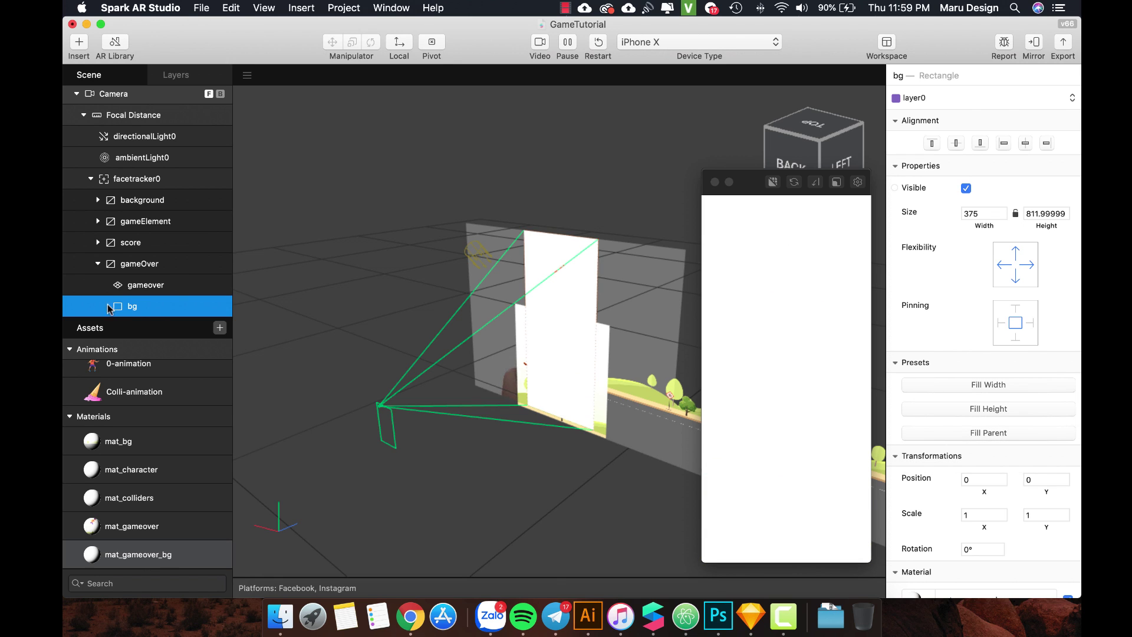
left_click_drag(136, 306, 147, 275)
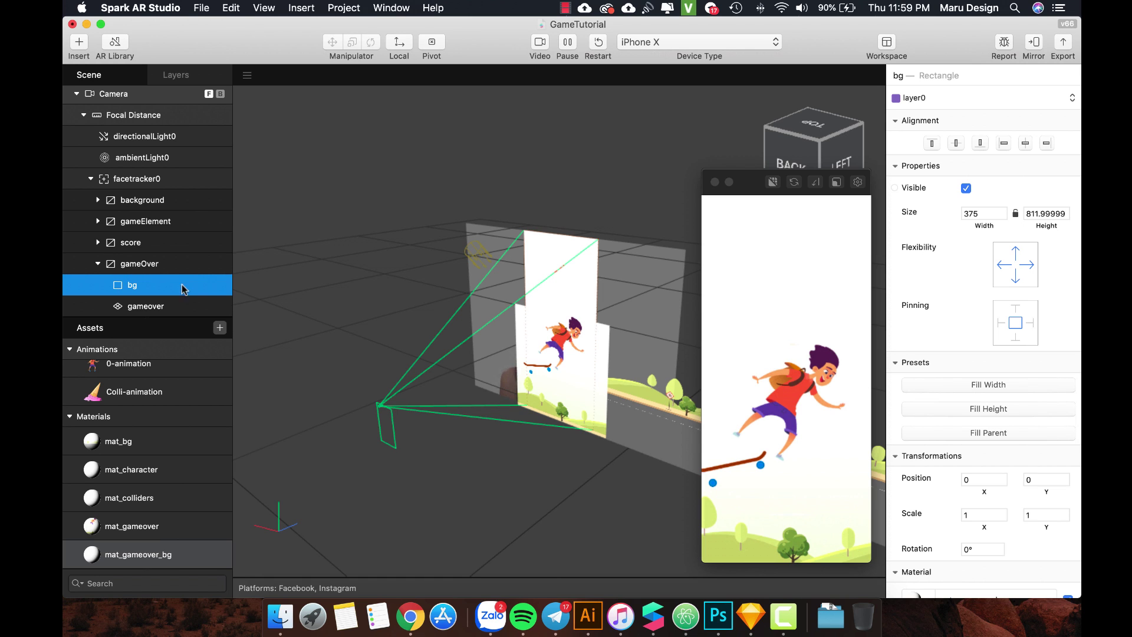
Insert a text object inside the gameOver canvas and set its content to "Tap to replay."
right_click(152, 267)
mouse_move(184, 273)
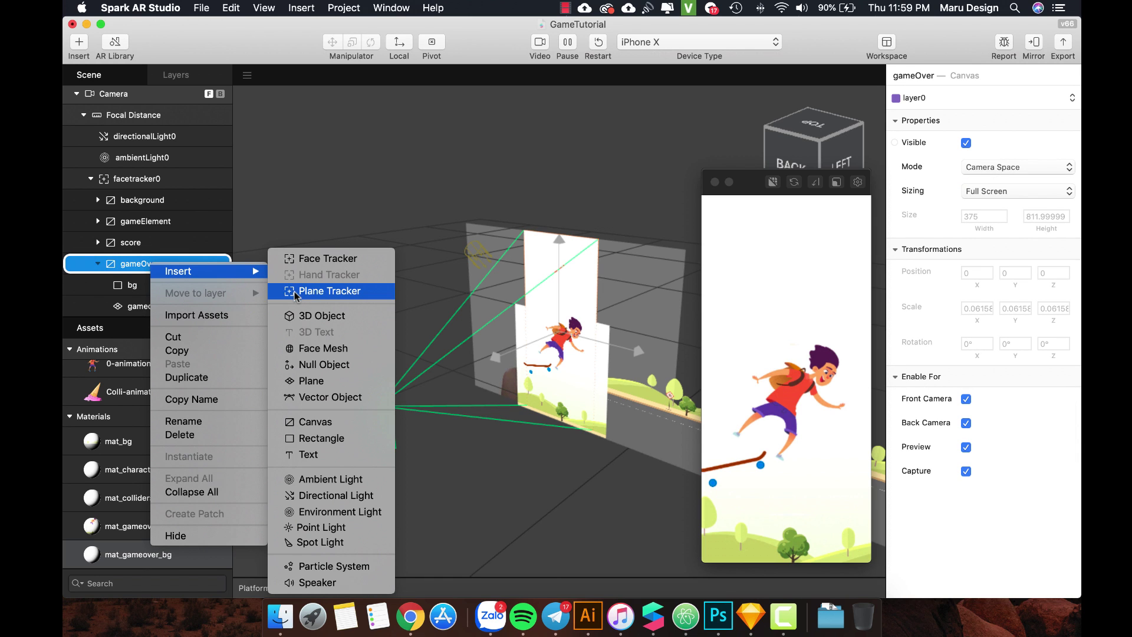
left_click(334, 457)
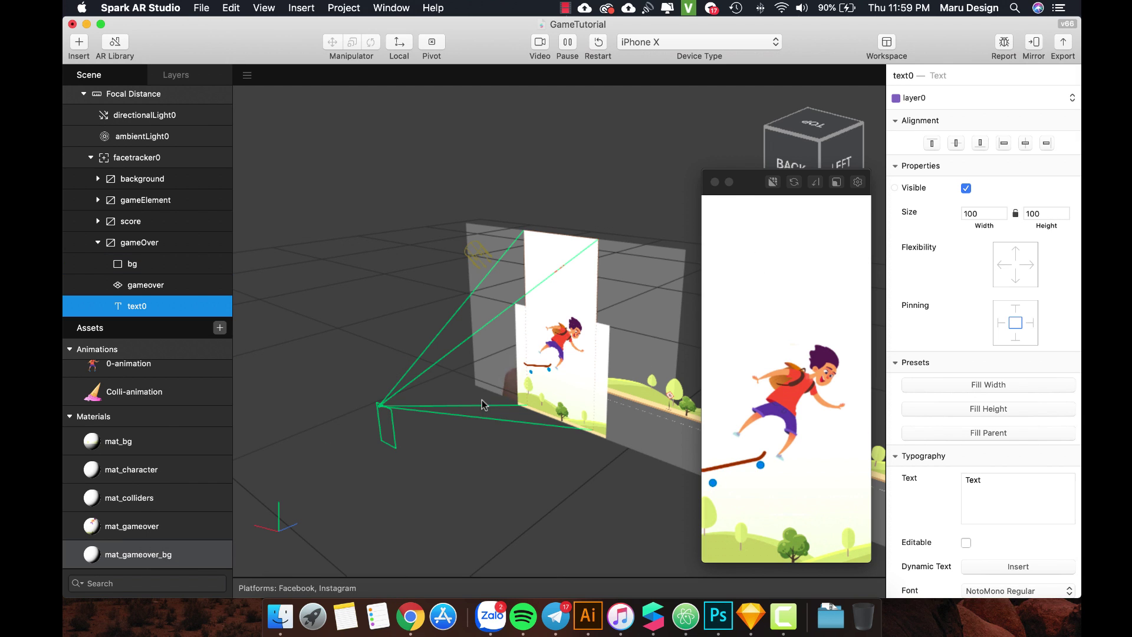
left_click(916, 475)
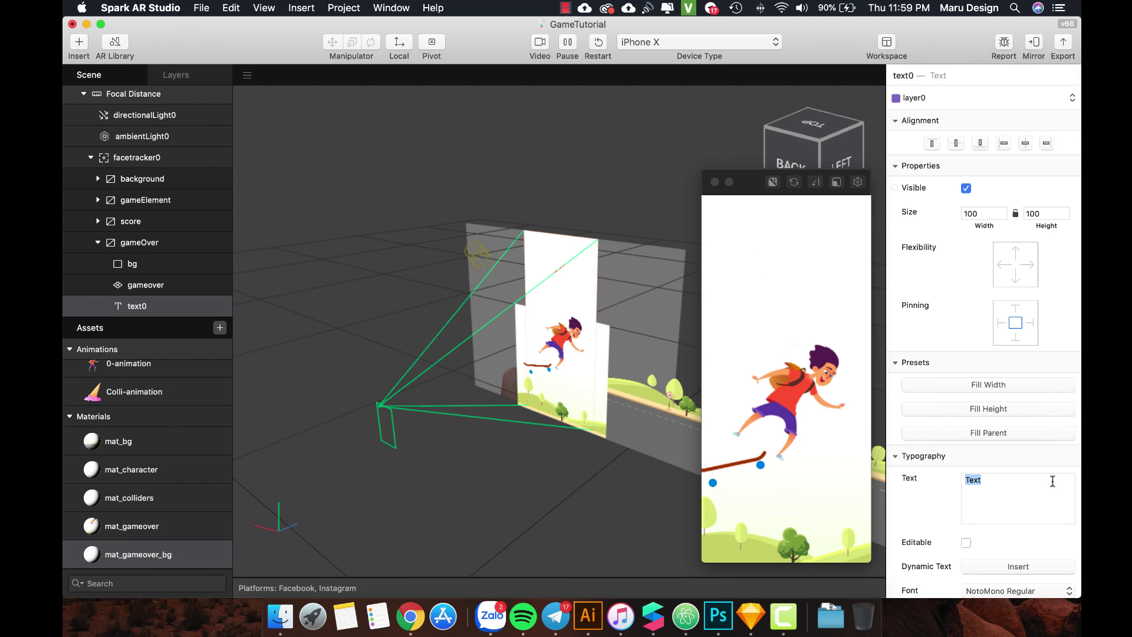
type("Tap to replay.")
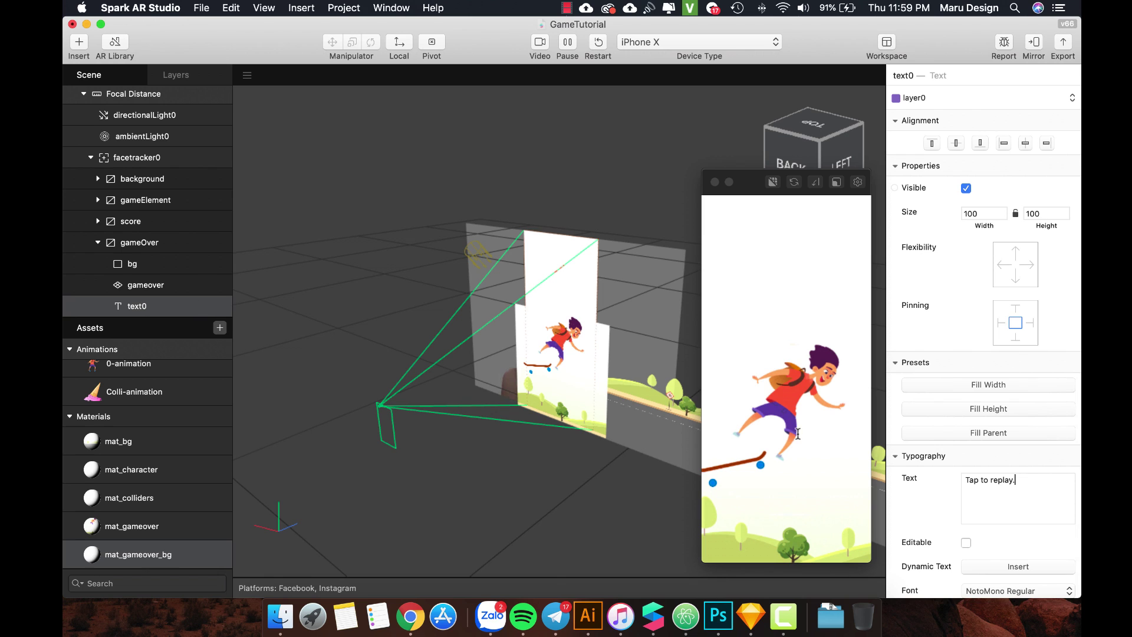
Try placing the replay text between bg and gameover in the hierarchy, and return it below gameover
scroll(1062, 543, "down", 5)
left_click(145, 307)
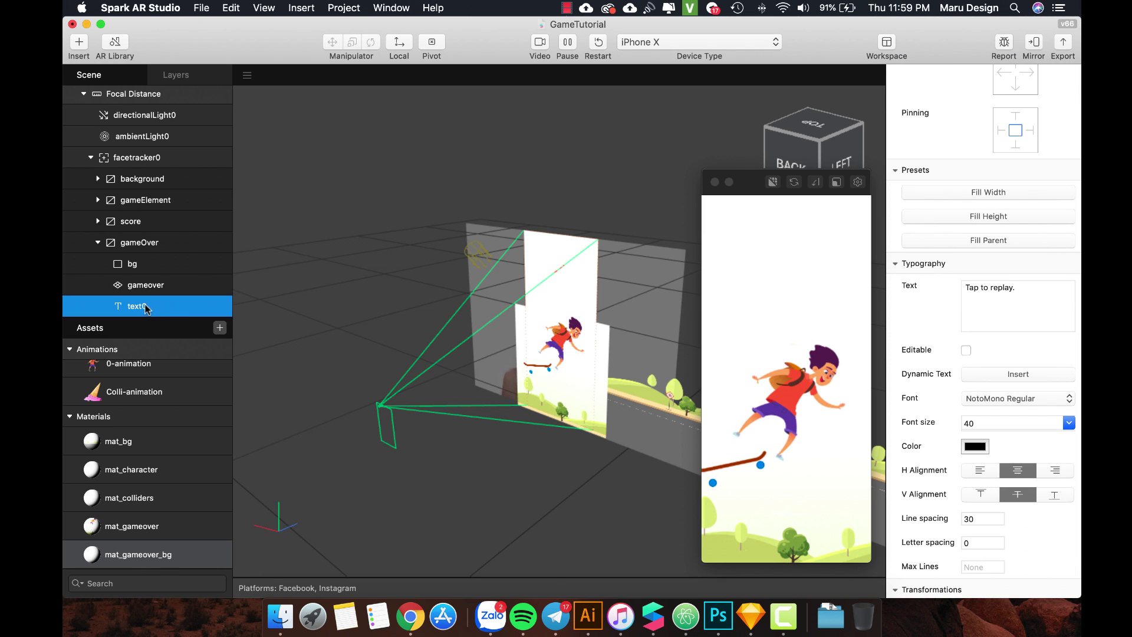
mouse_move(154, 306)
left_mouse_down()
mouse_move(151, 253)
mouse_move(146, 297)
left_mouse_up()
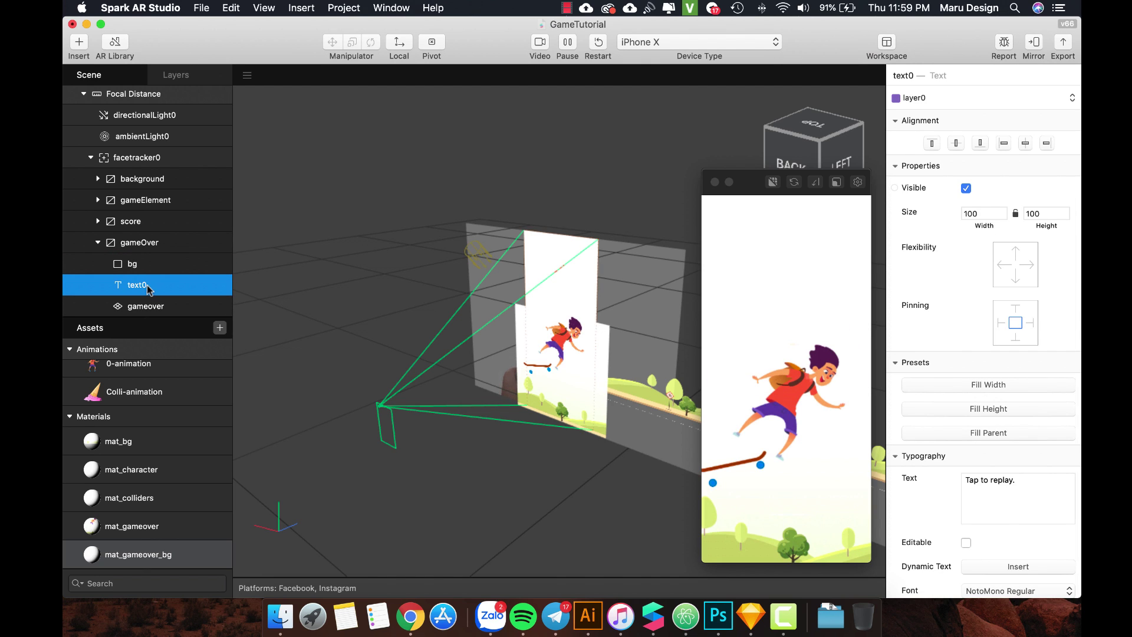
double_click(144, 286)
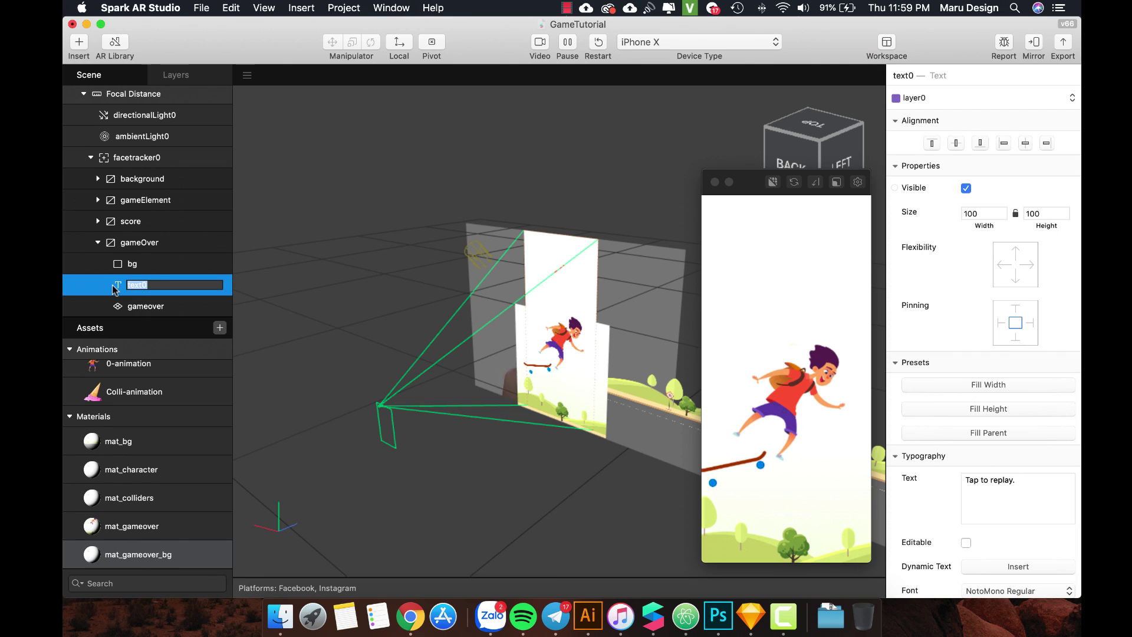
key("Escape")
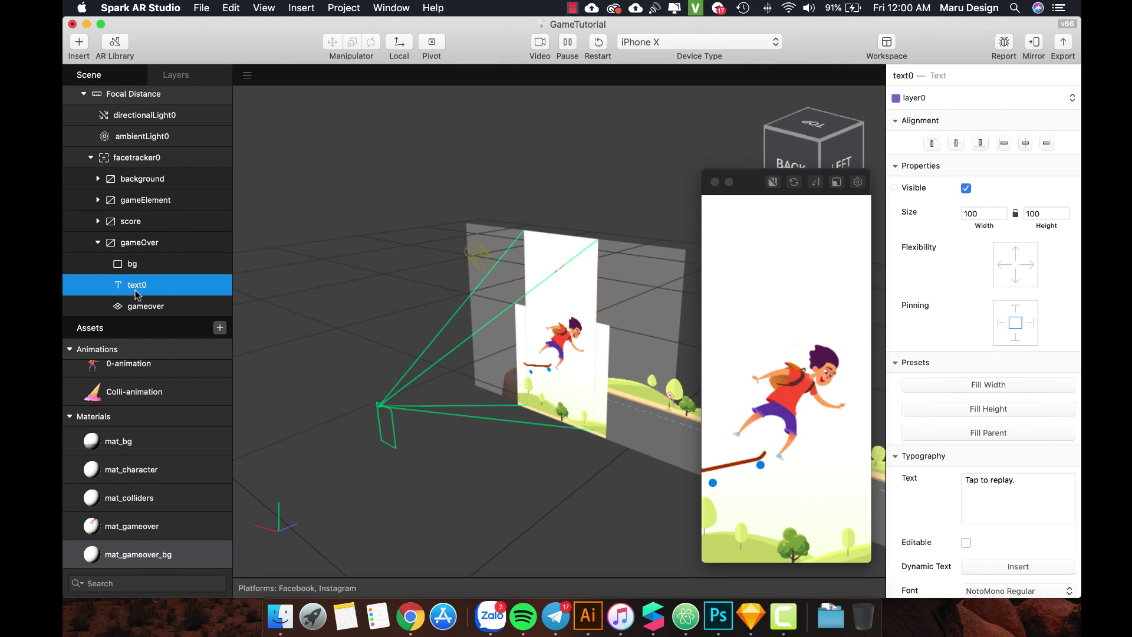
mouse_move(136, 289)
left_mouse_down()
mouse_move(142, 318)
mouse_move(143, 286)
mouse_move(158, 292)
left_mouse_up()
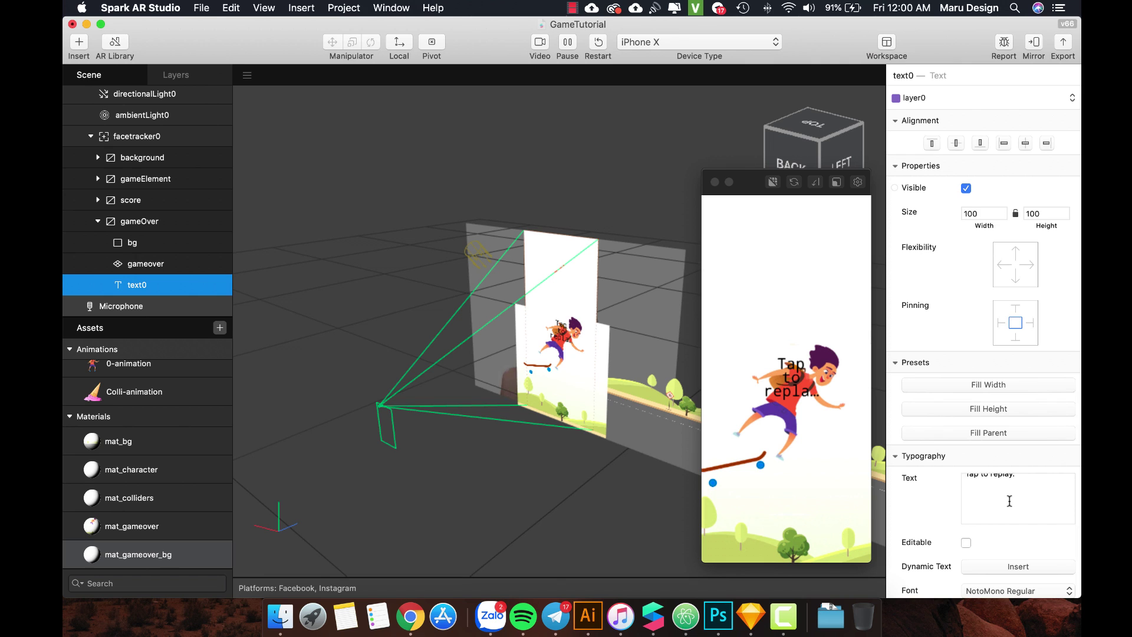
Set the replay text's width to 150
scroll(1007, 507, "down", 5)
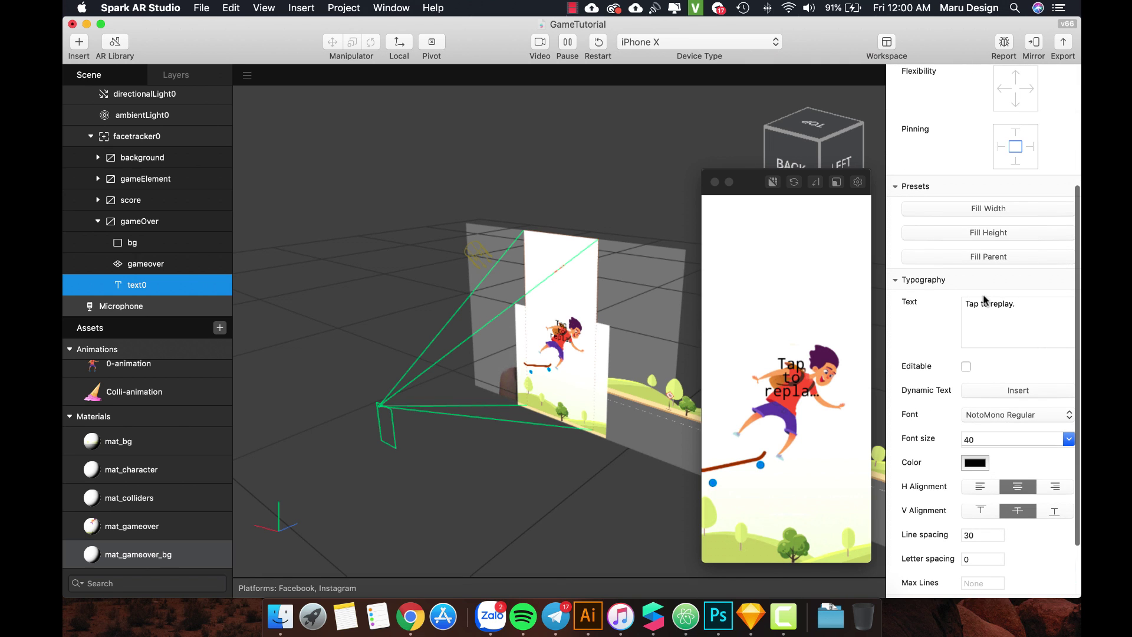
scroll(997, 224, "up", 5)
double_click(976, 216)
type("150")
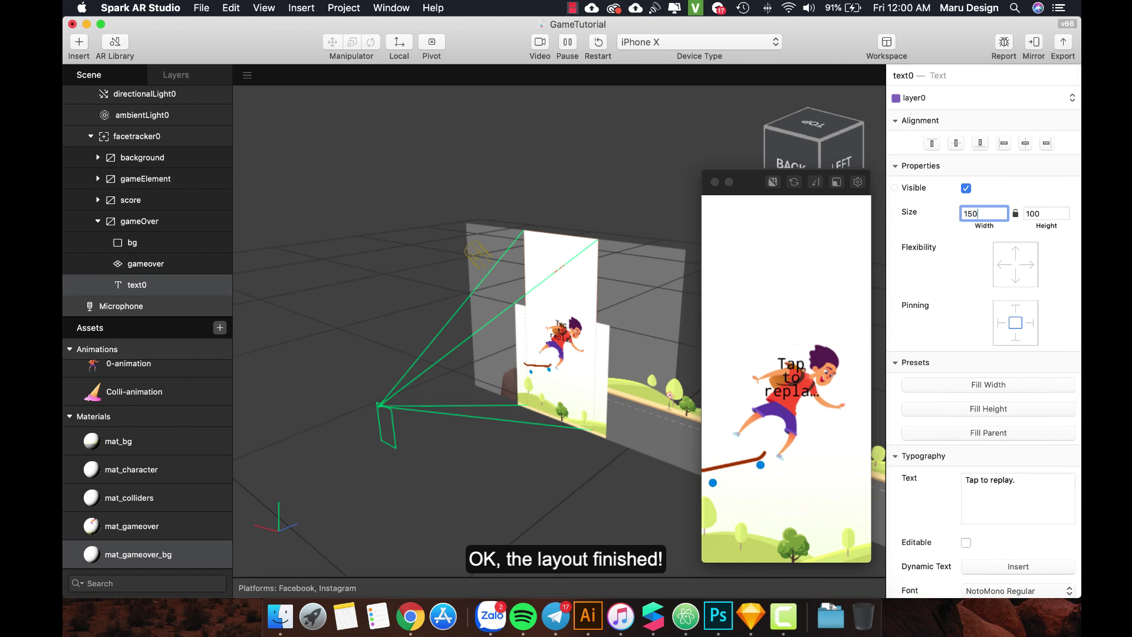
key("Return")
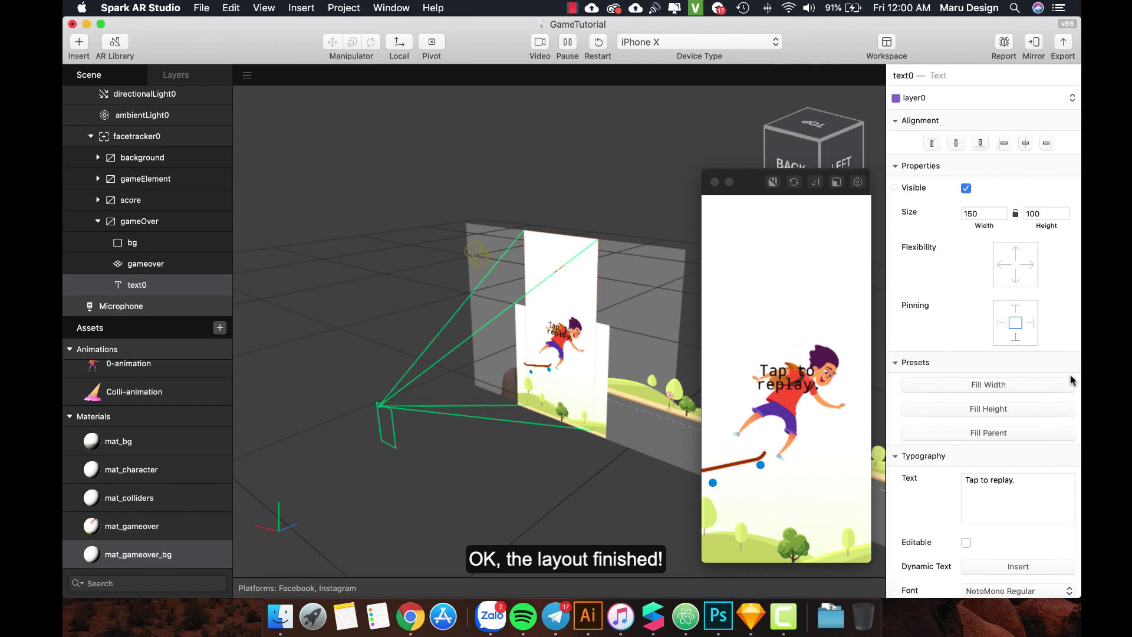
Set the replay text's font size to 25 and its font to Facebook Narrow Regular
scroll(1031, 374, "down", 5)
scroll(1031, 374, "down", 3)
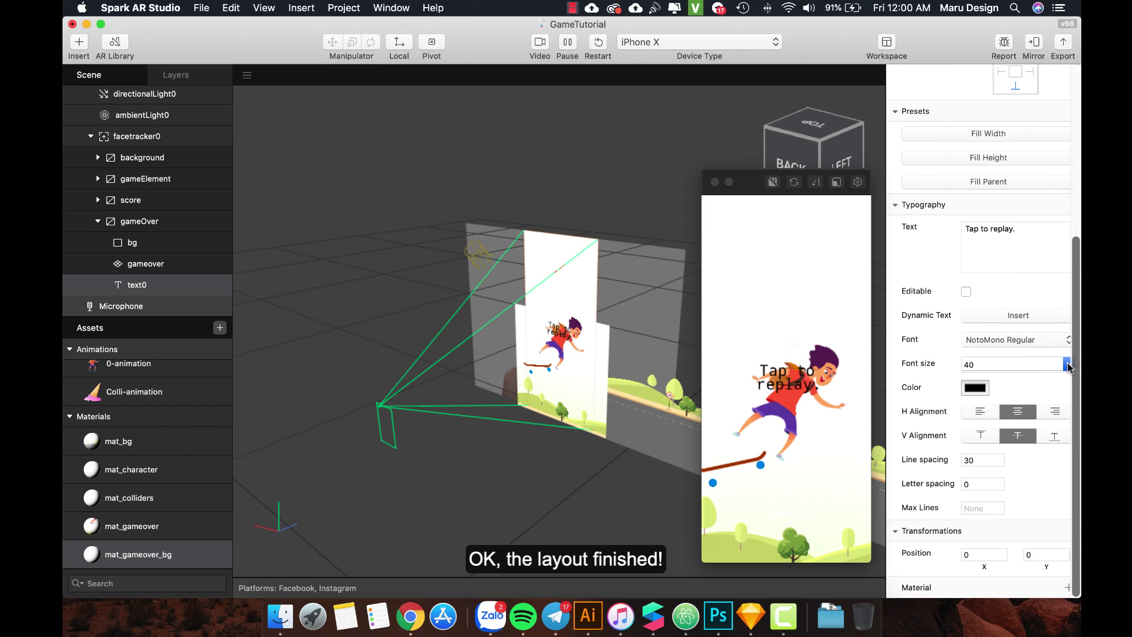
double_click(1032, 362)
type("25")
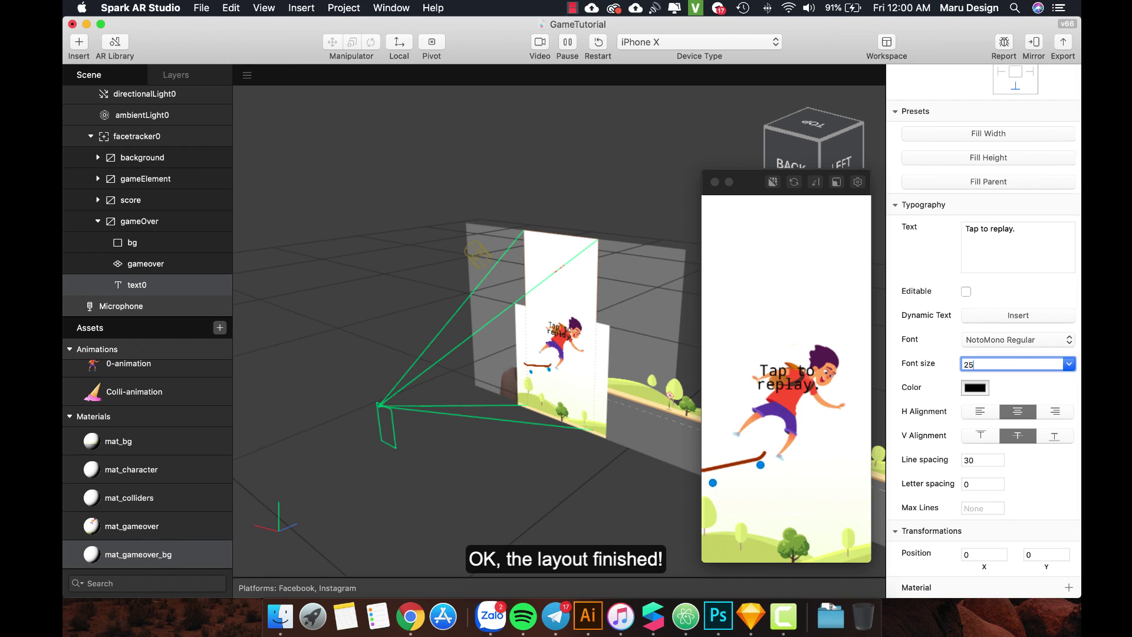
key("Return")
left_click(1026, 340)
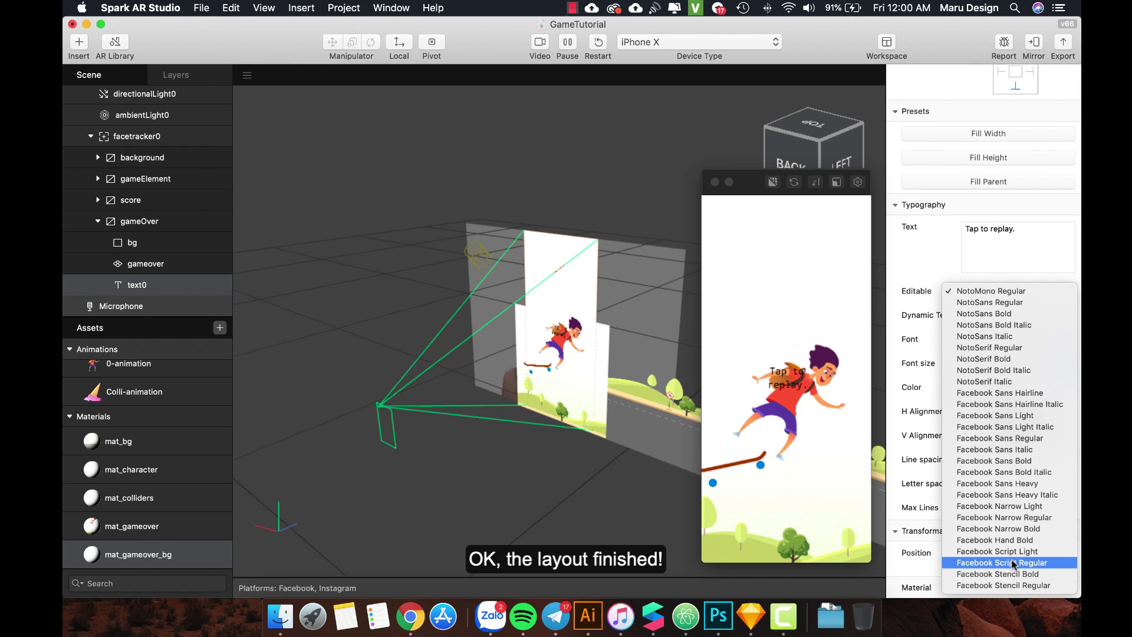
left_click(1010, 519)
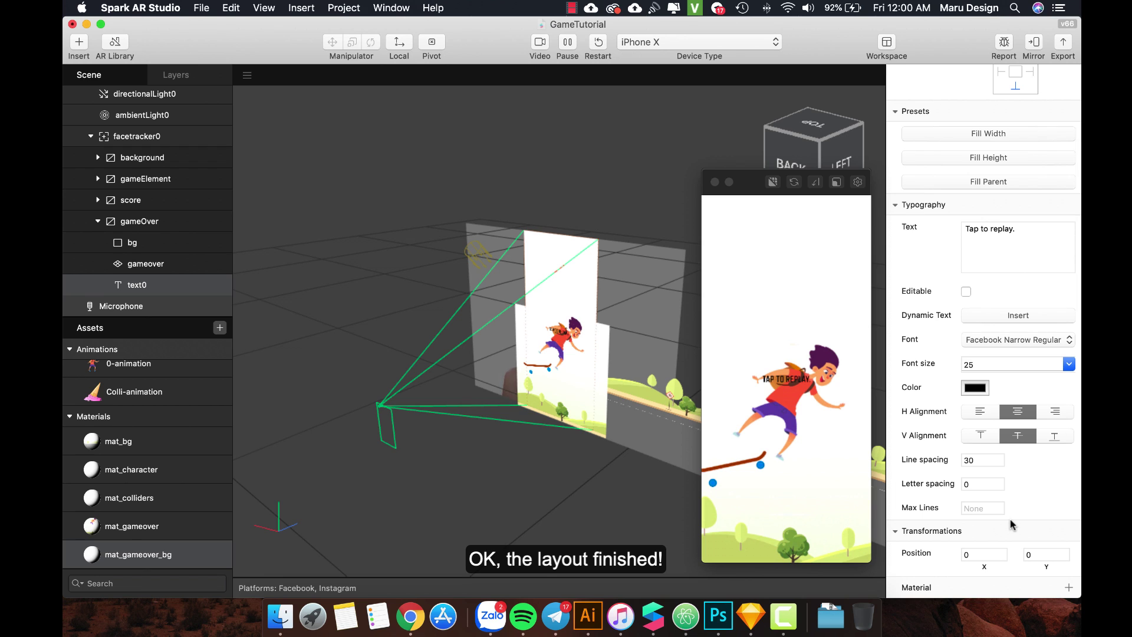
Move the replay text below the skateboarder by setting its Y position to -2.5
left_click(1039, 559)
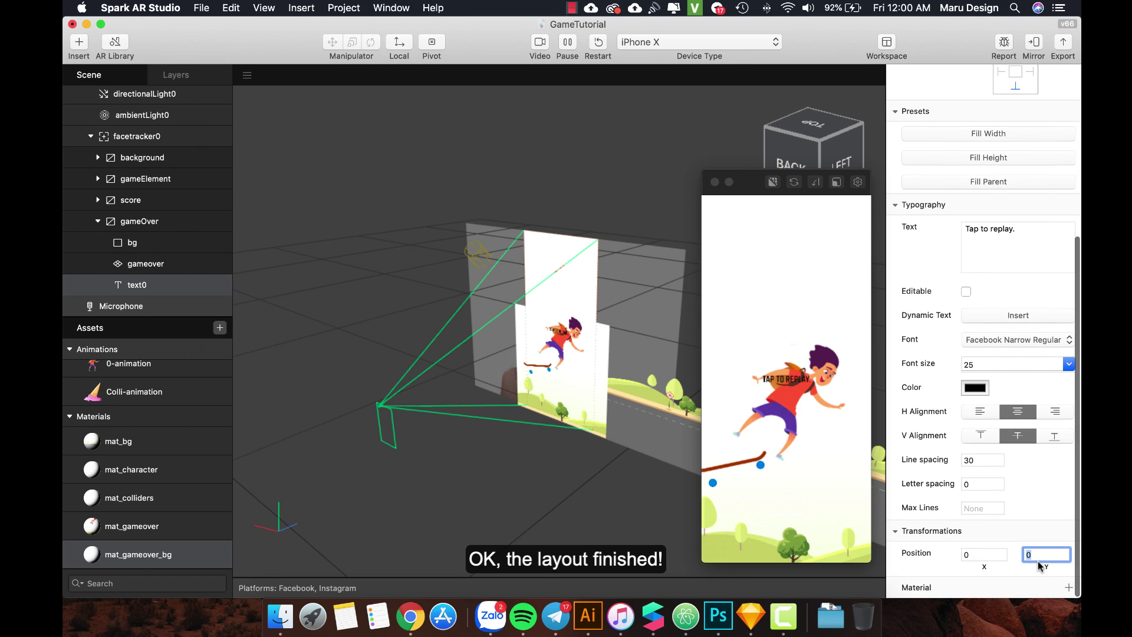
key("Return")
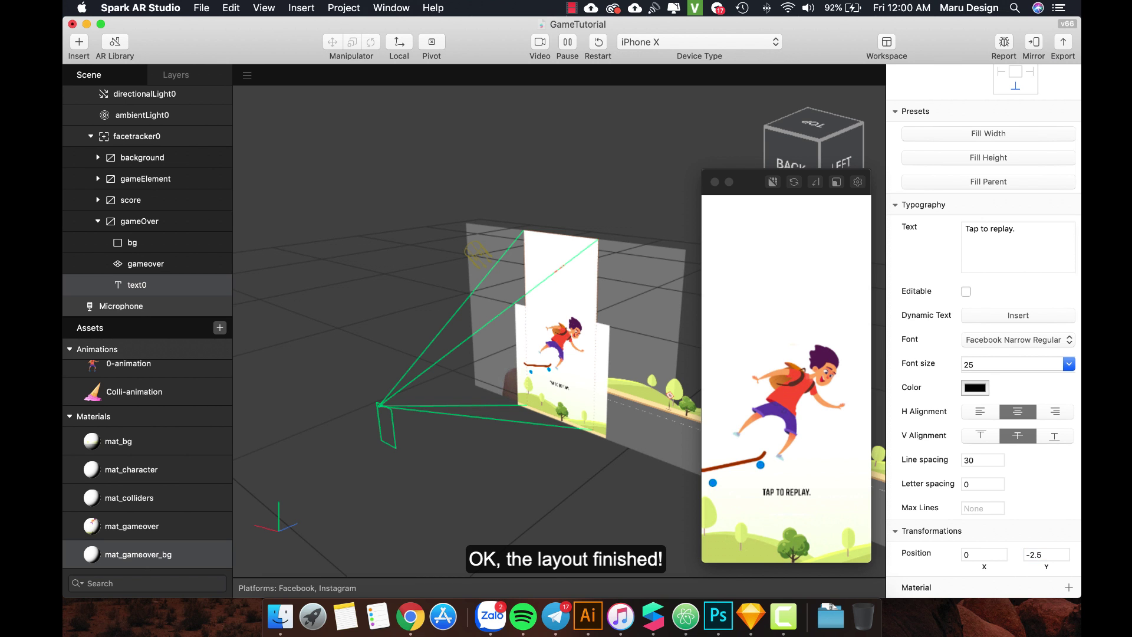
scroll(416, 440, "up", 3)
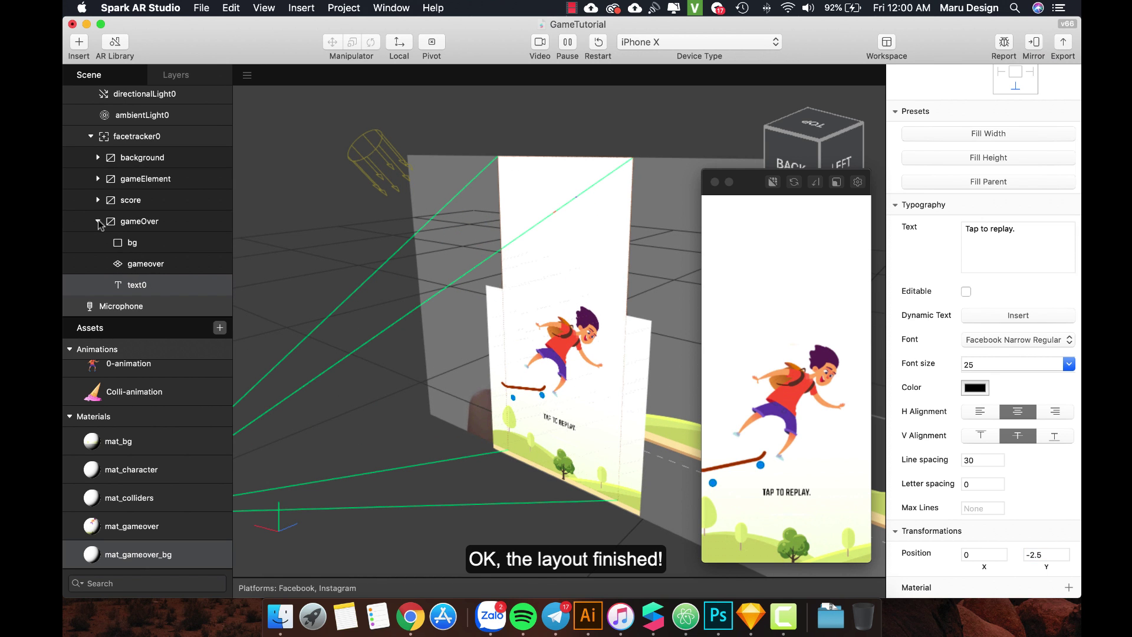